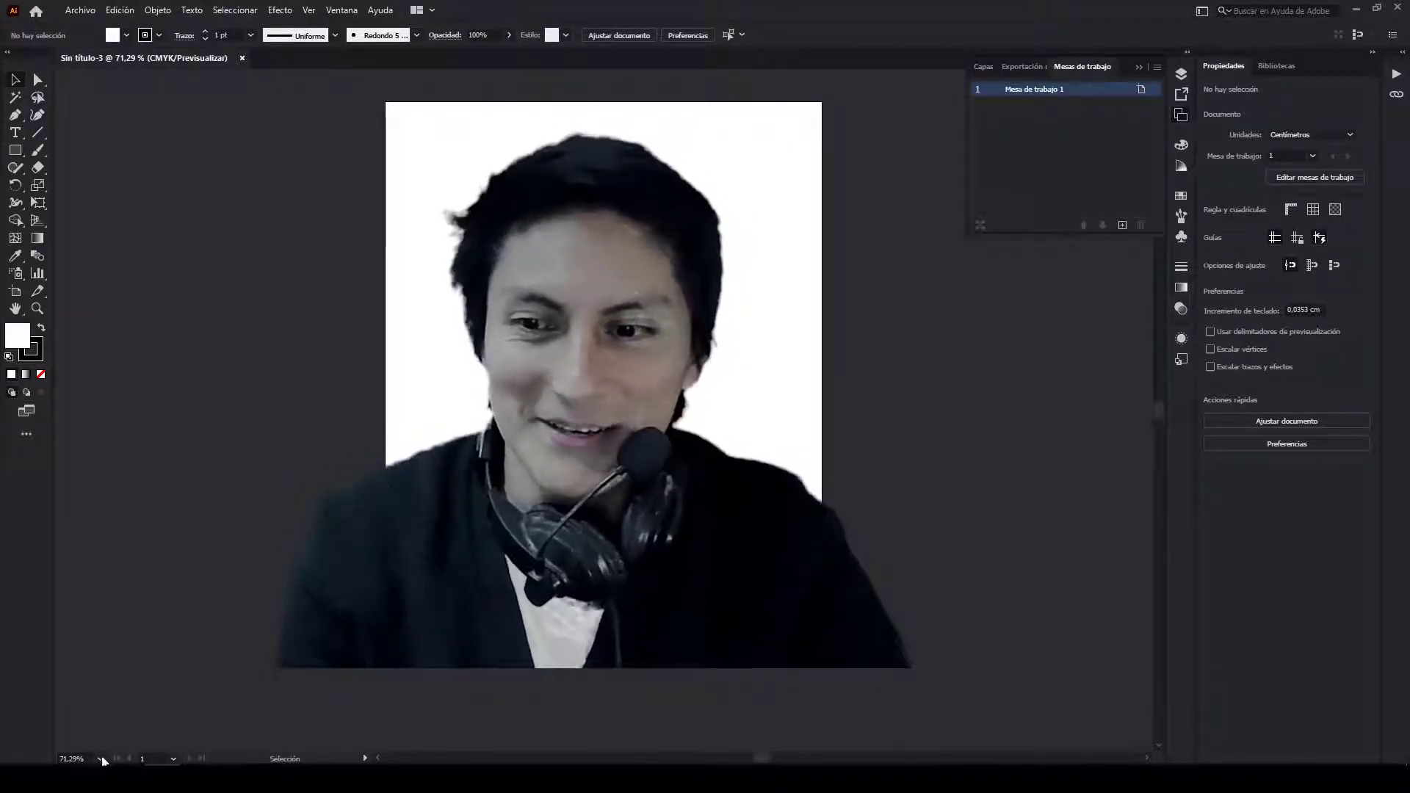
# Step: Bring the Edge window with the YouTube page-numbering plugin video to the front
pyautogui.moveTo(103, 760)
pyautogui.click(95, 709)
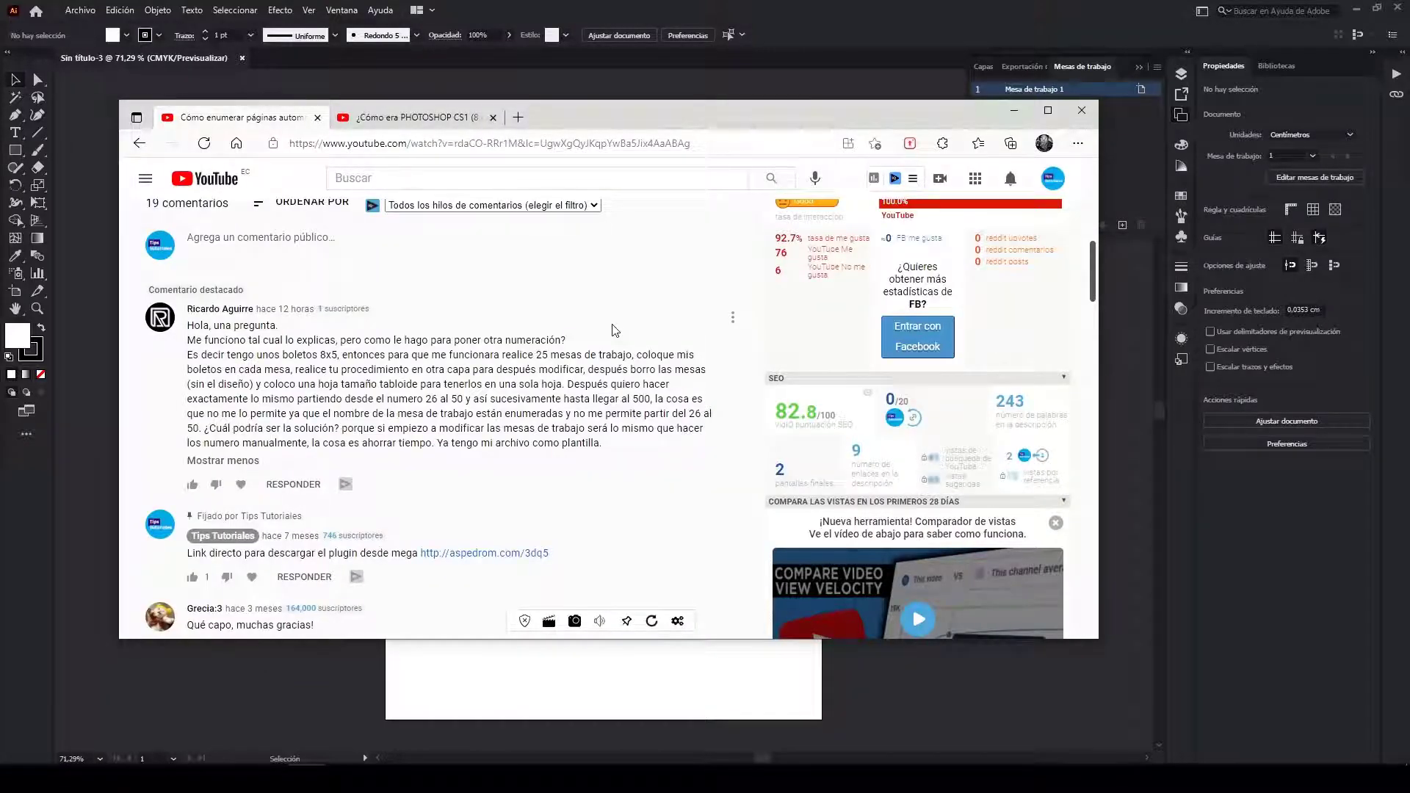
pyautogui.scroll(2, 615, 330)
pyautogui.scroll(4, 624, 417)
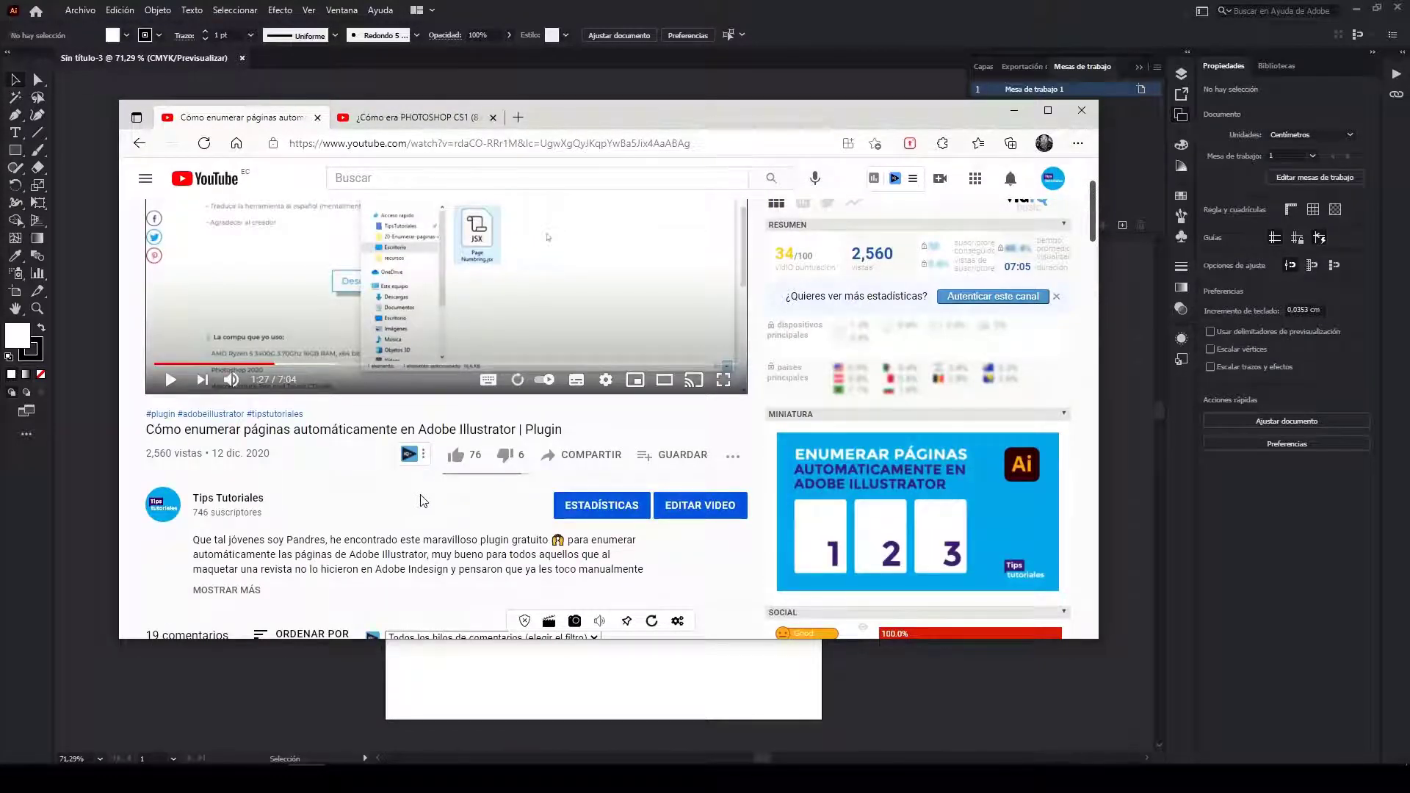
pyautogui.scroll(-3, 422, 497)
pyautogui.scroll(-3, 423, 498)
pyautogui.scroll(7, 423, 494)
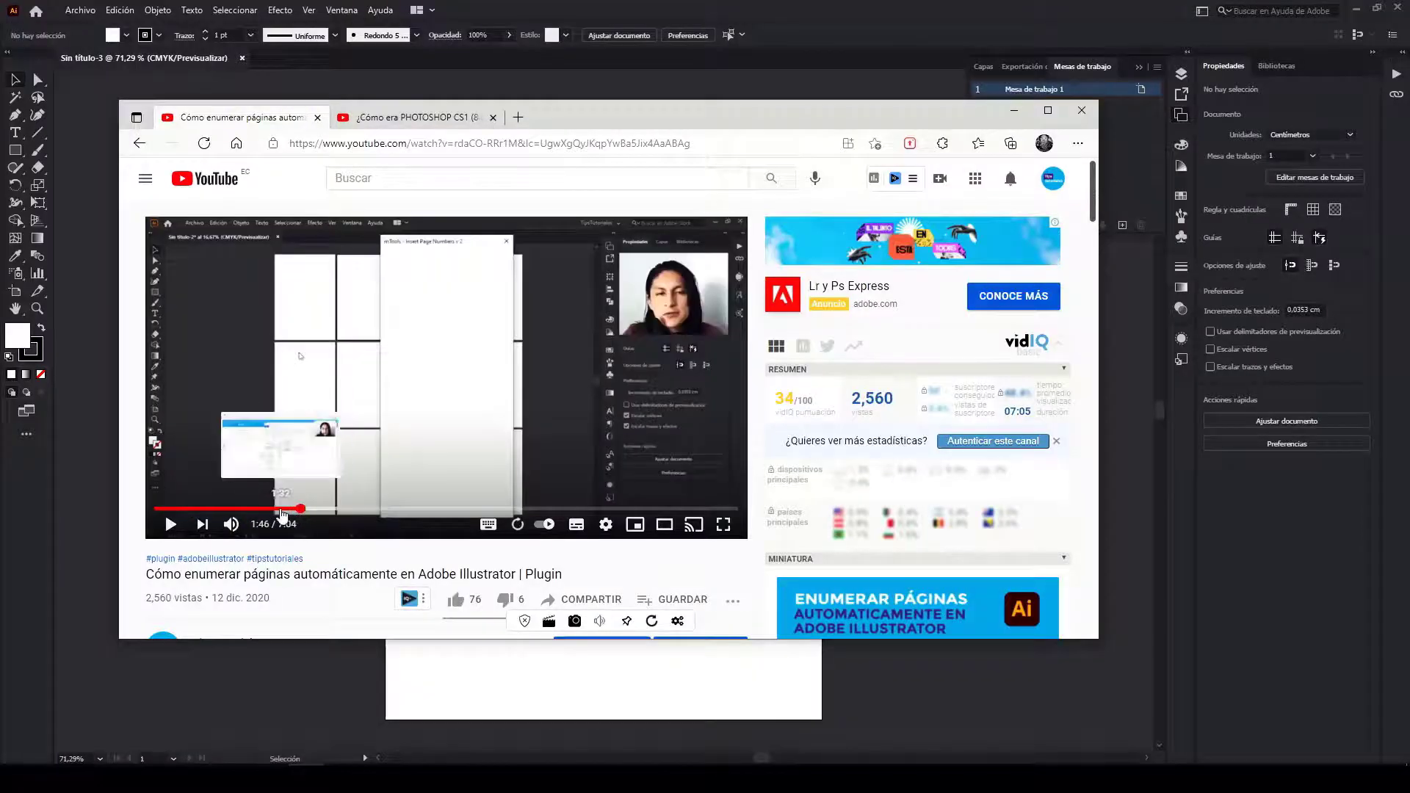
# Step: Read the comments, returning to the featured question about continuing ticket numbering from 26
pyautogui.scroll(-5, 441, 505)
pyautogui.scroll(-1, 445, 507)
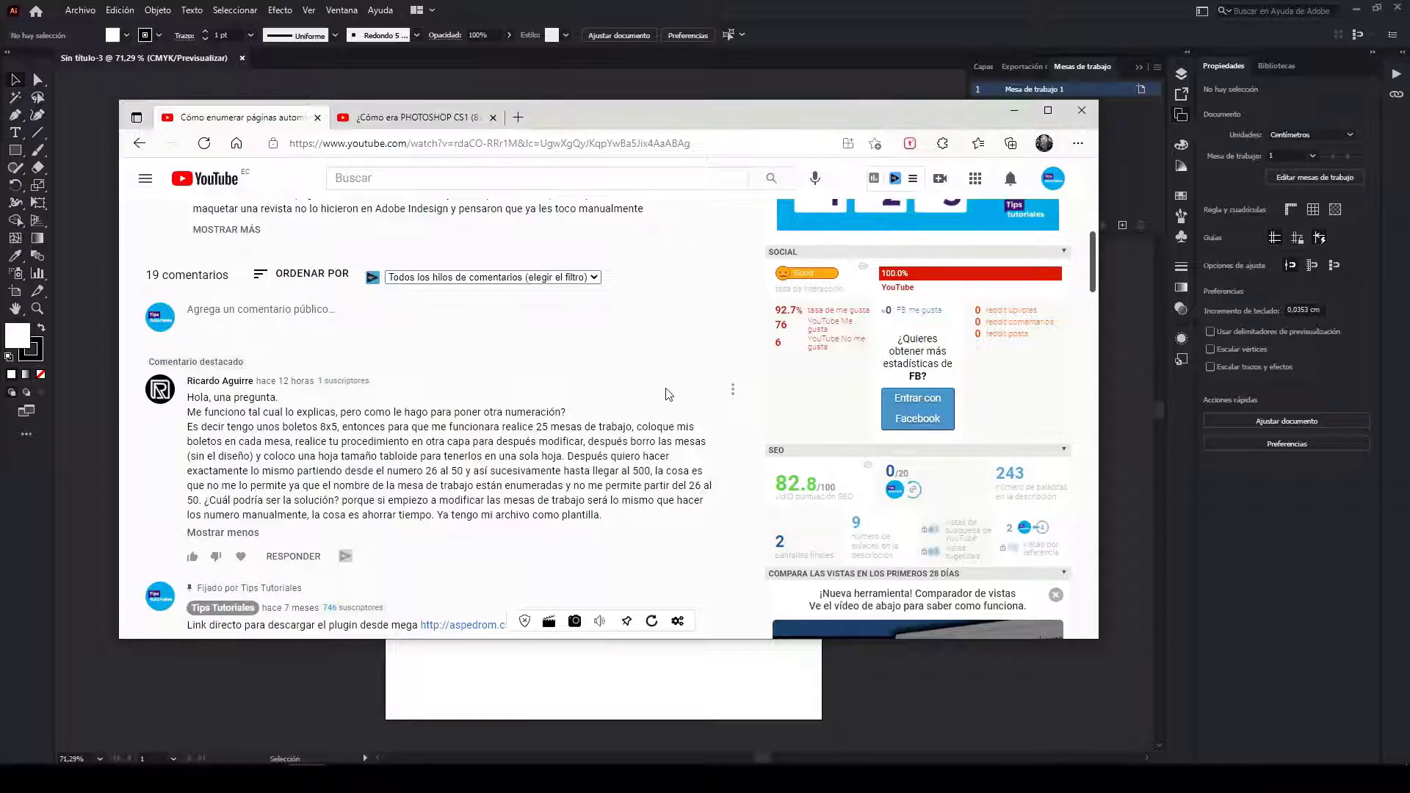
pyautogui.scroll(-2, 668, 395)
pyautogui.scroll(-2, 668, 395)
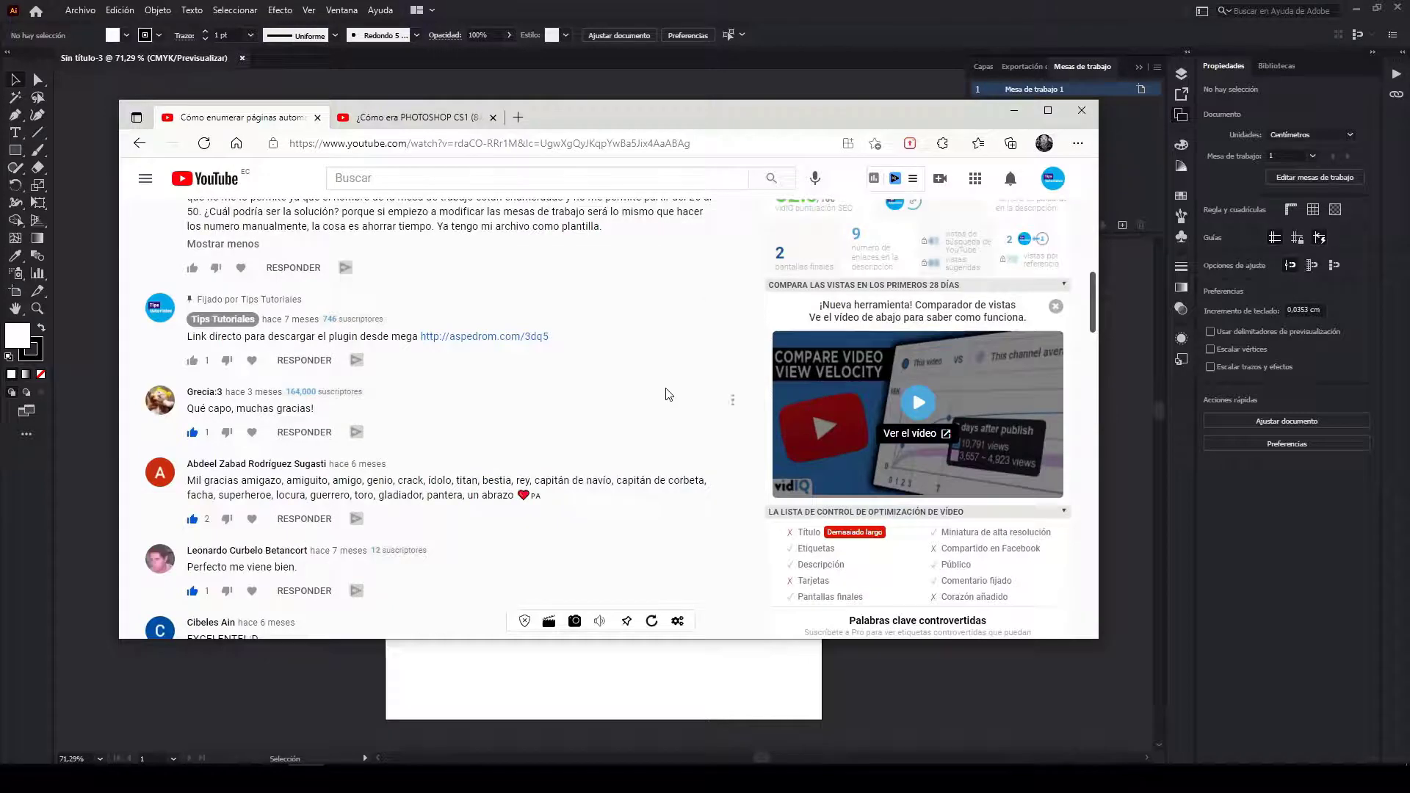
pyautogui.scroll(-1, 444, 437)
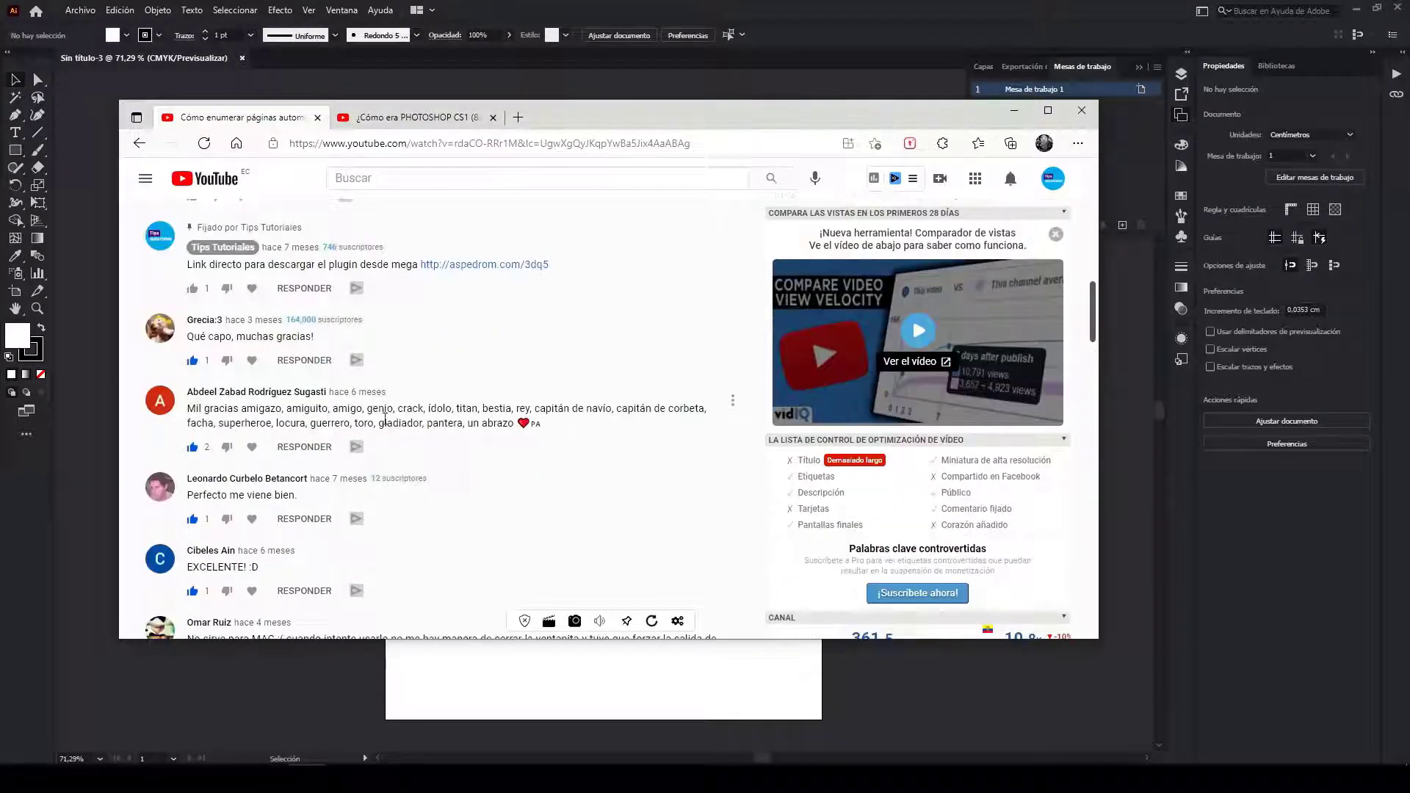
pyautogui.scroll(-2, 401, 440)
pyautogui.scroll(-3, 266, 436)
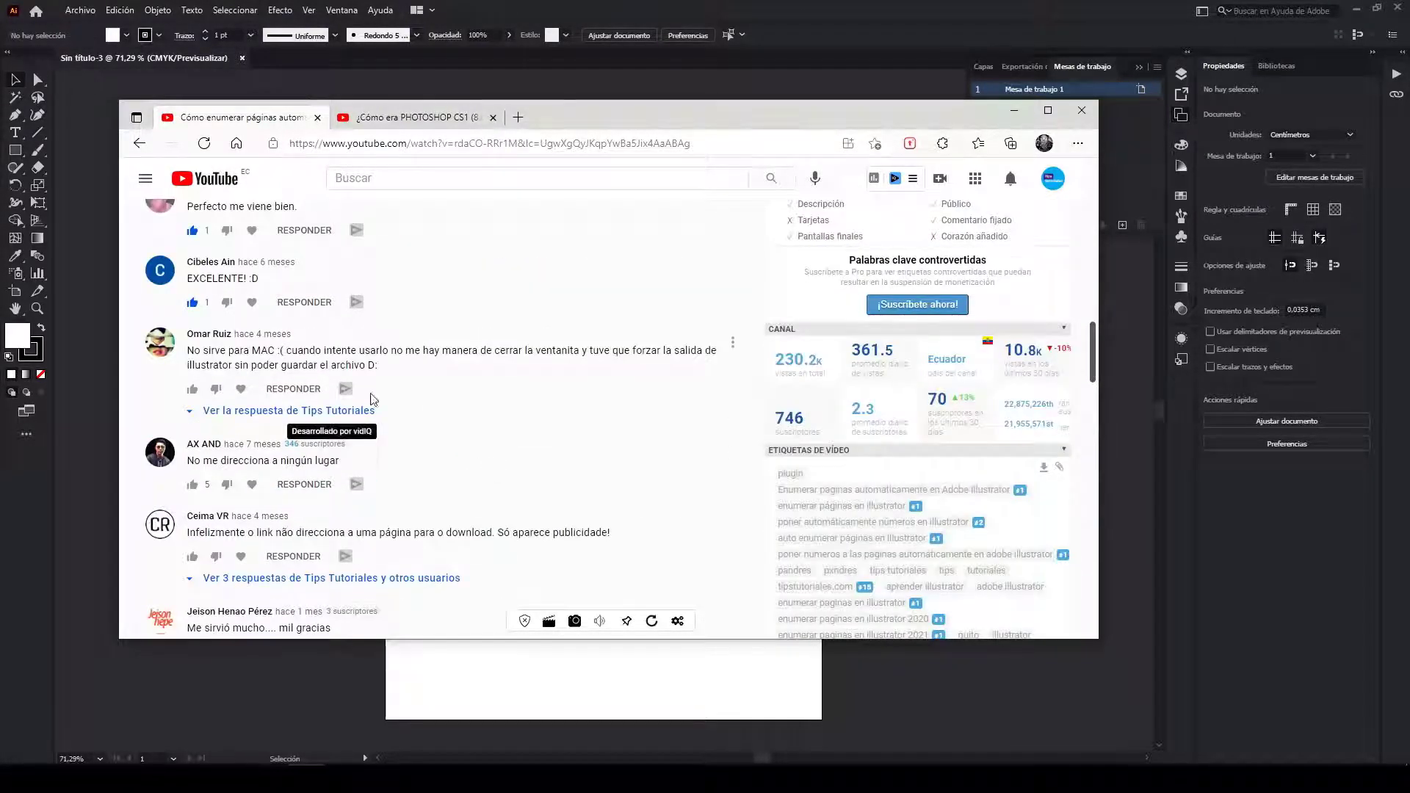
pyautogui.scroll(-2, 404, 422)
pyautogui.scroll(7, 565, 433)
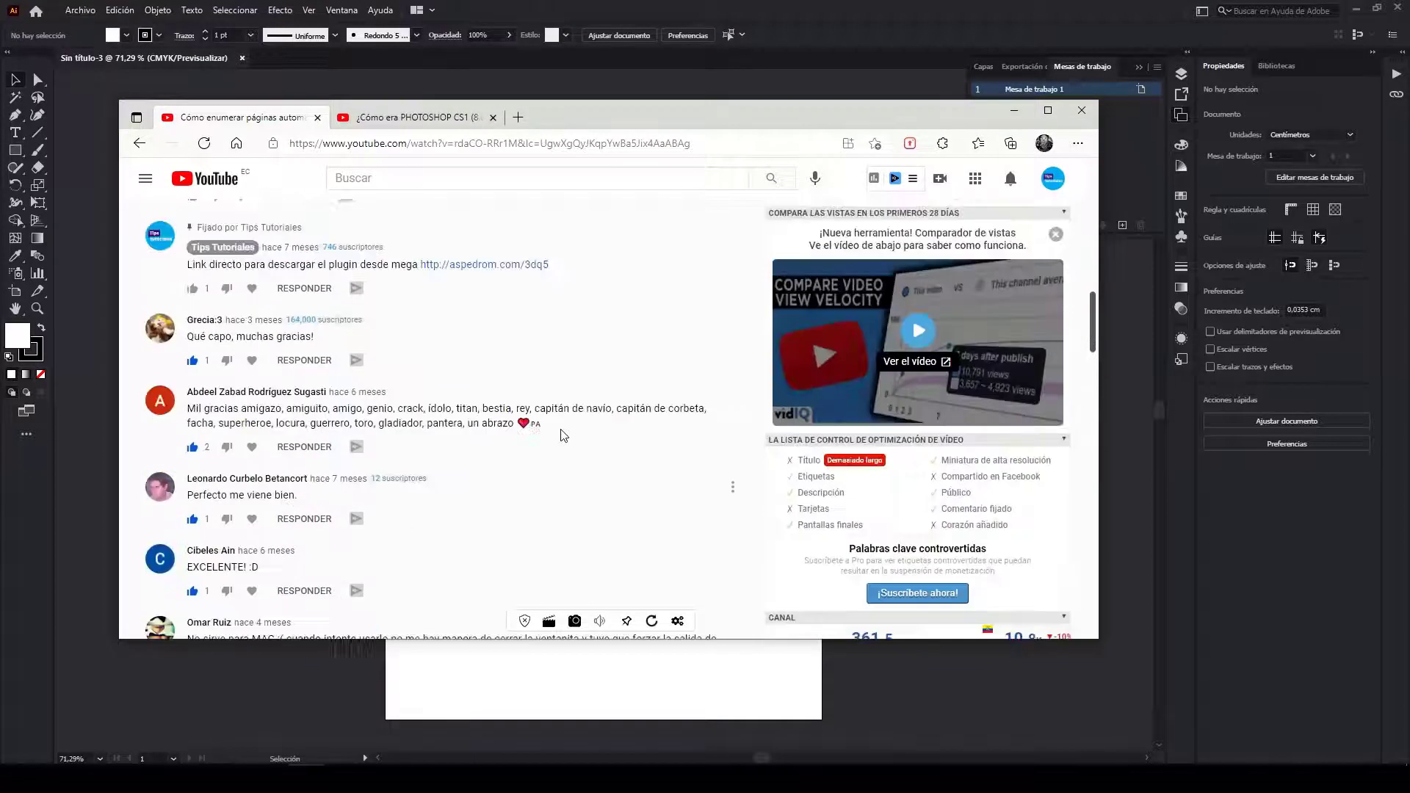
pyautogui.scroll(10, 558, 436)
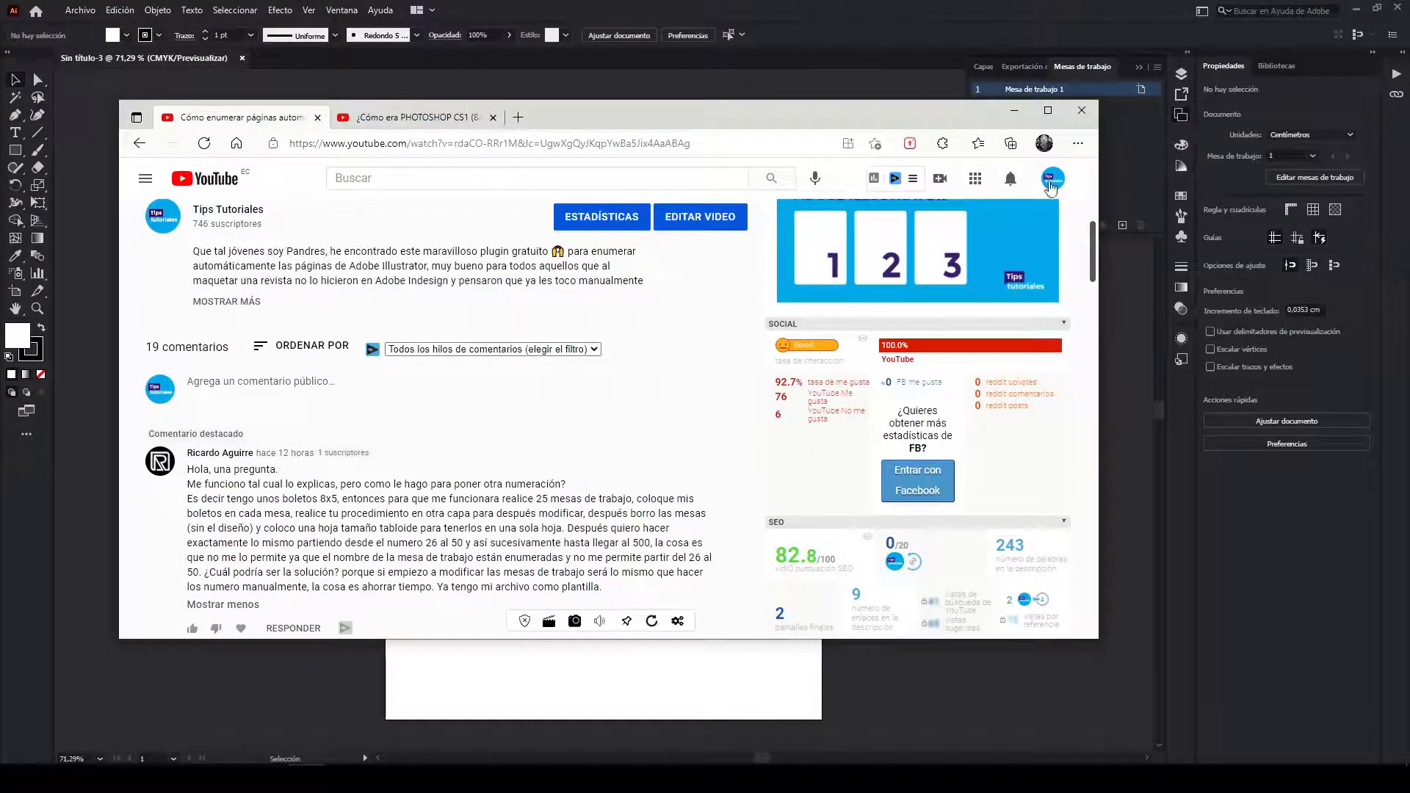
# Step: Browse through the YouTube channel notifications list
pyautogui.click(1011, 179)
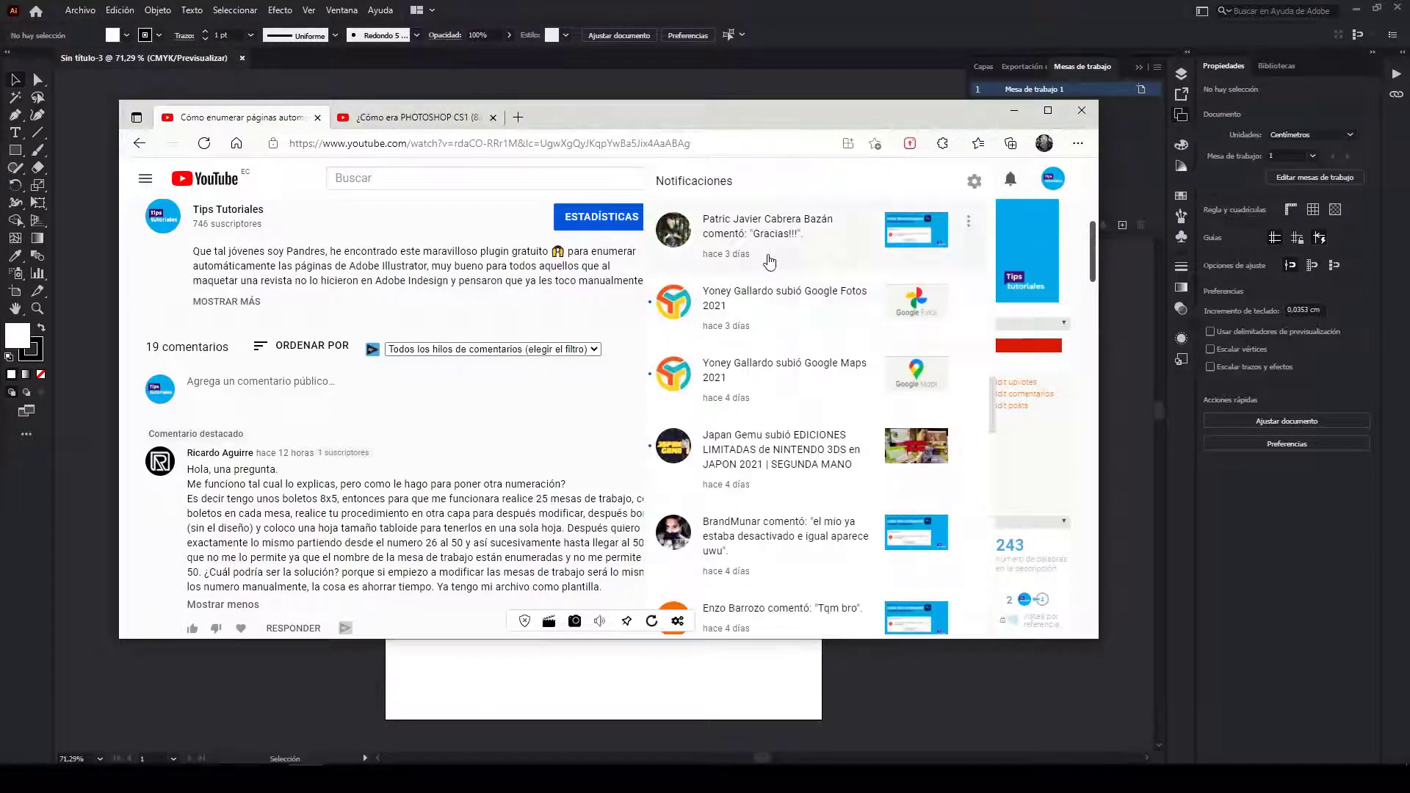
pyautogui.scroll(3, 910, 279)
pyautogui.scroll(3, 892, 285)
pyautogui.scroll(2, 896, 294)
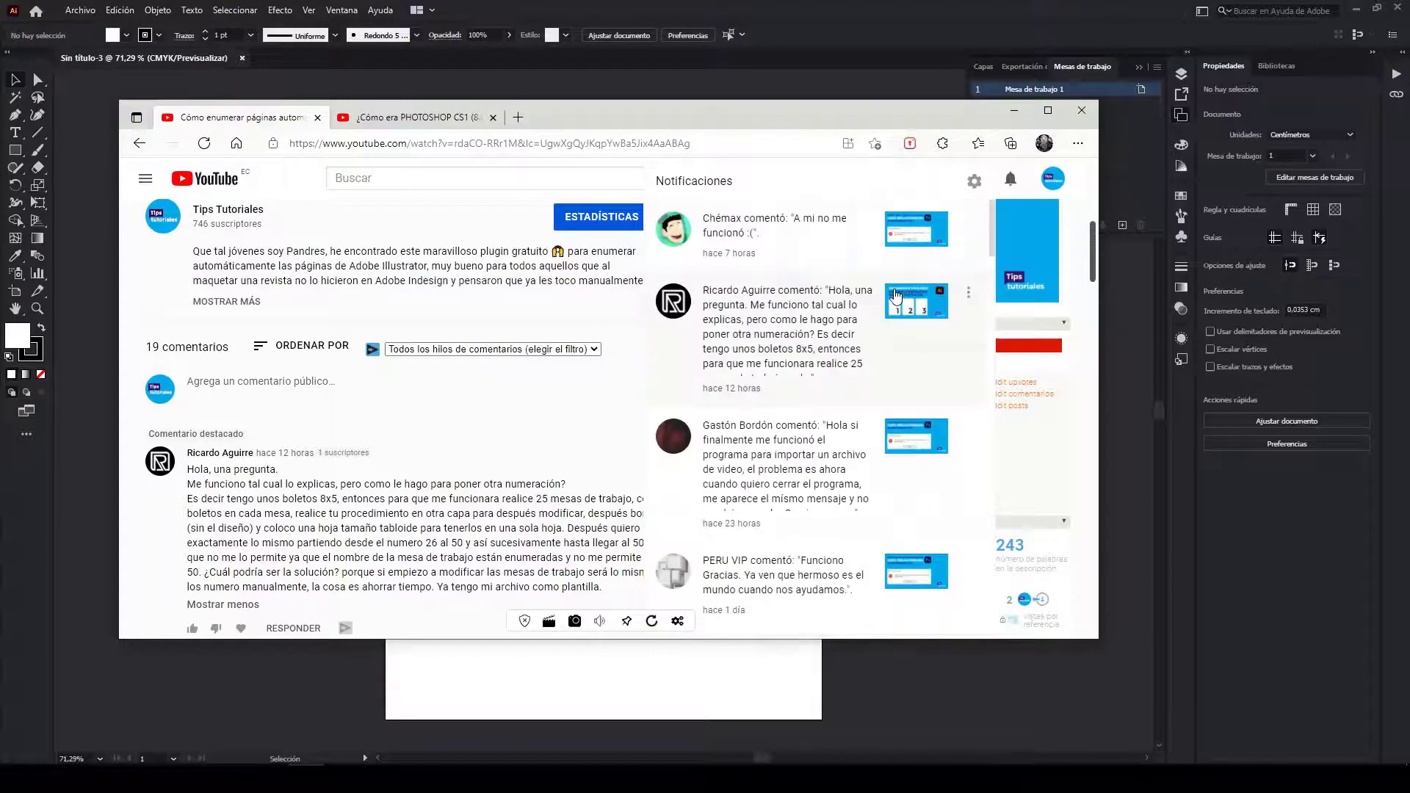
pyautogui.scroll(-3, 894, 294)
pyautogui.scroll(-3, 856, 343)
pyautogui.scroll(-3, 849, 341)
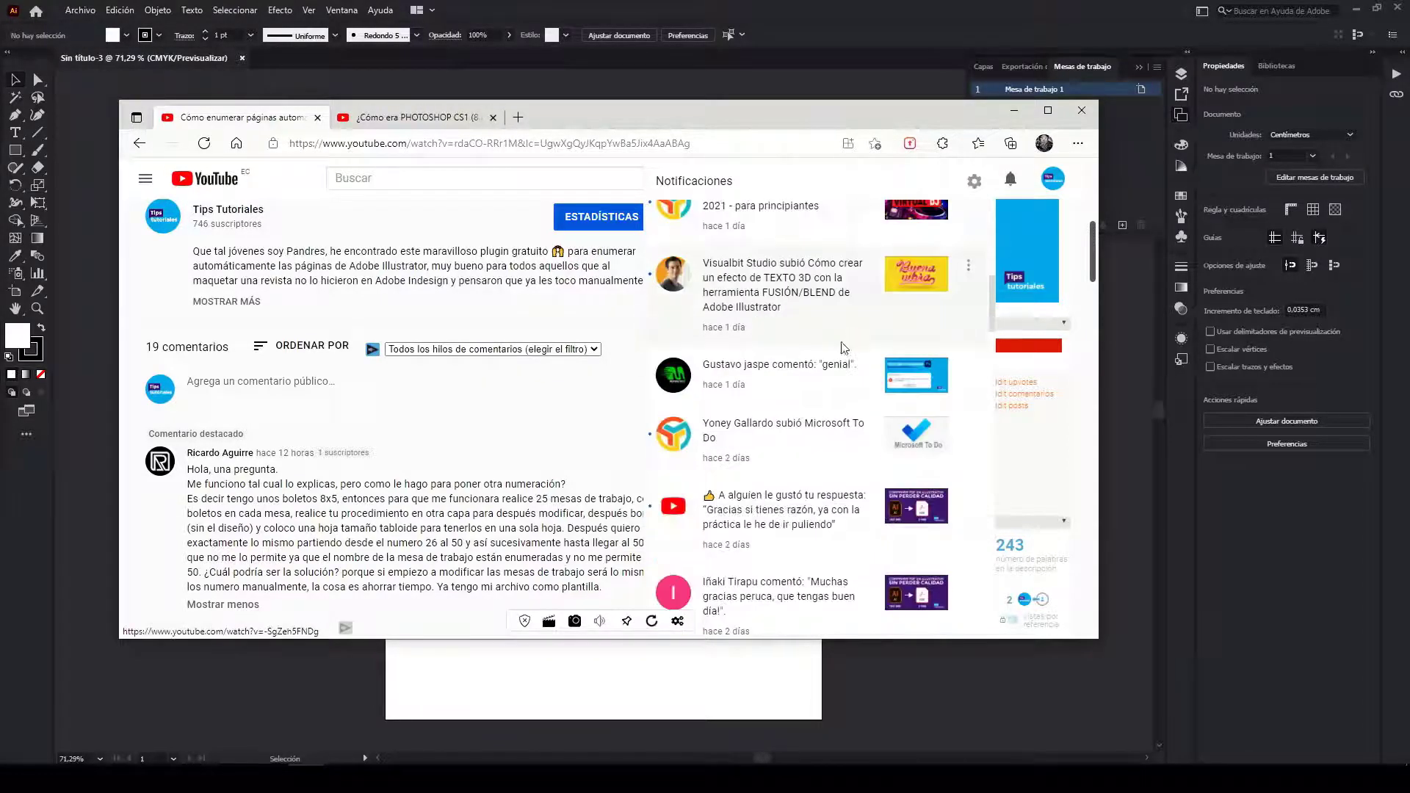
pyautogui.scroll(-3, 850, 391)
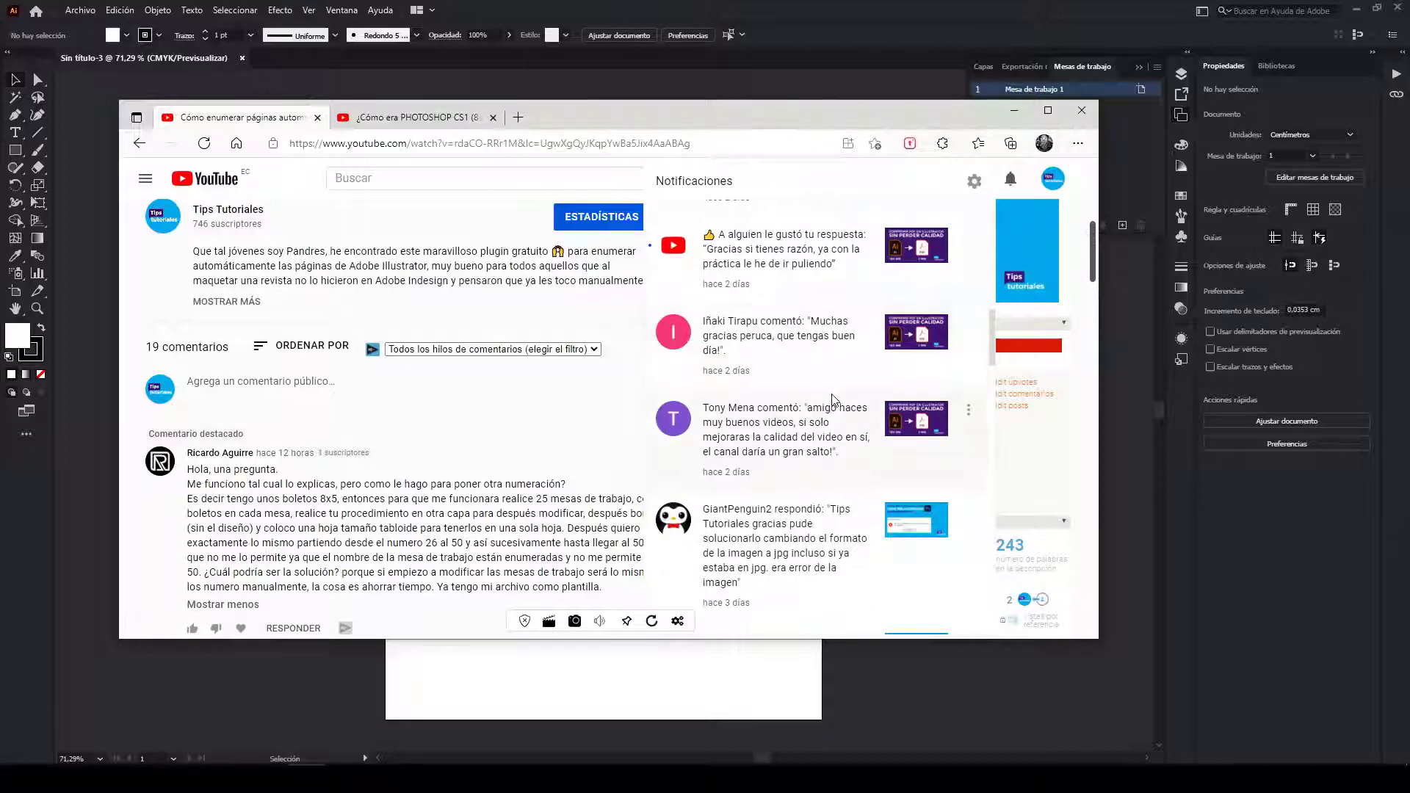
pyautogui.scroll(-1, 957, 396)
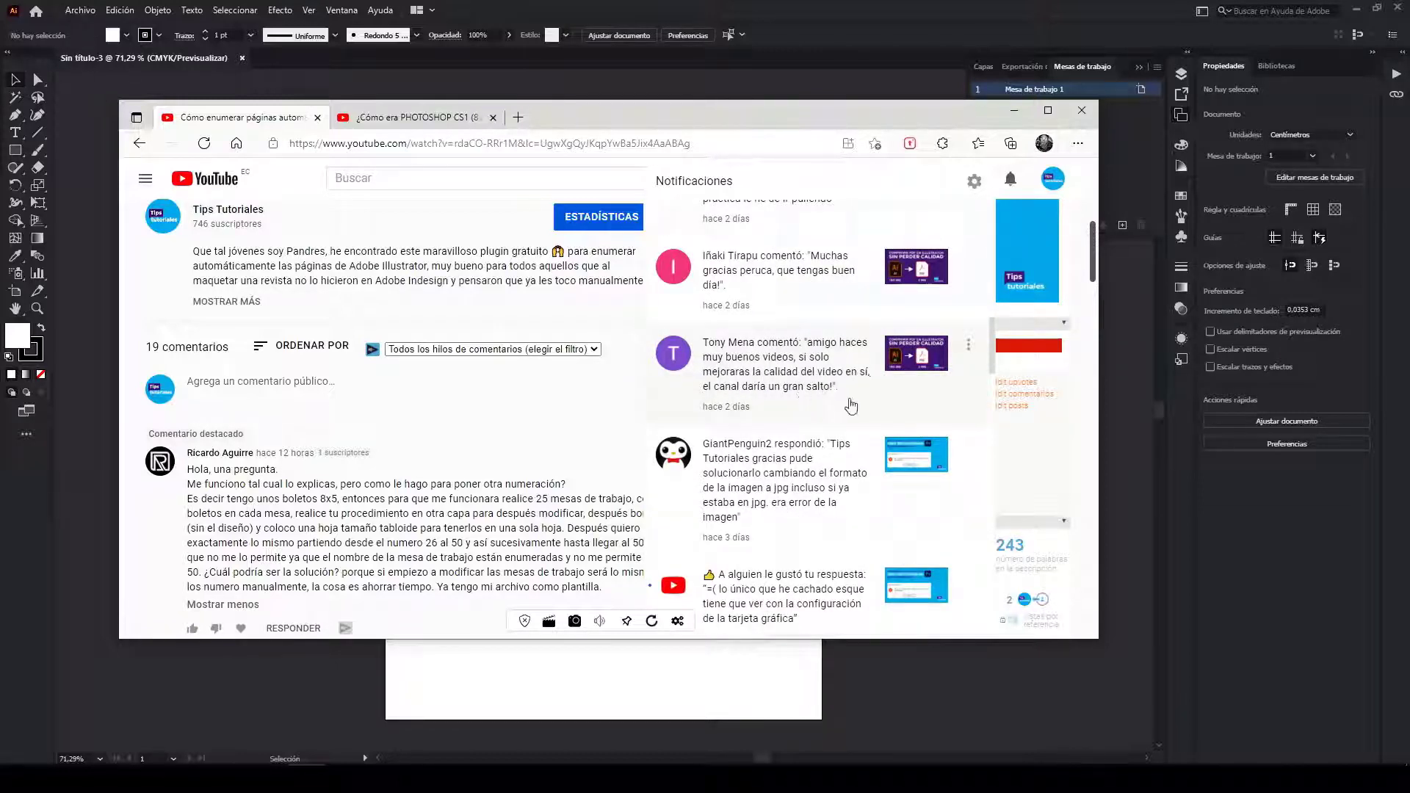
pyautogui.scroll(-5, 852, 404)
pyautogui.scroll(-5, 811, 417)
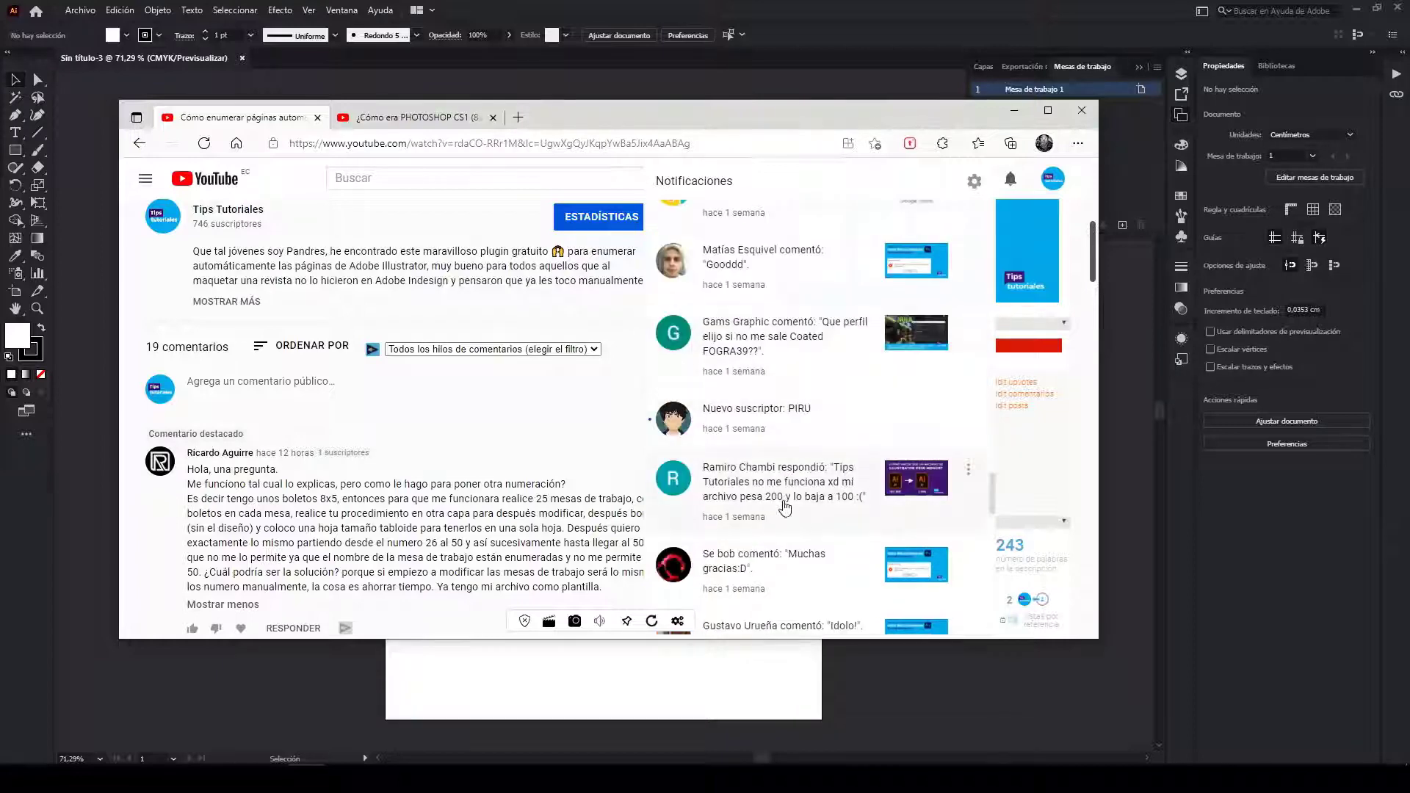
pyautogui.scroll(-2, 815, 425)
pyautogui.scroll(-2, 815, 449)
pyautogui.scroll(-3, 830, 330)
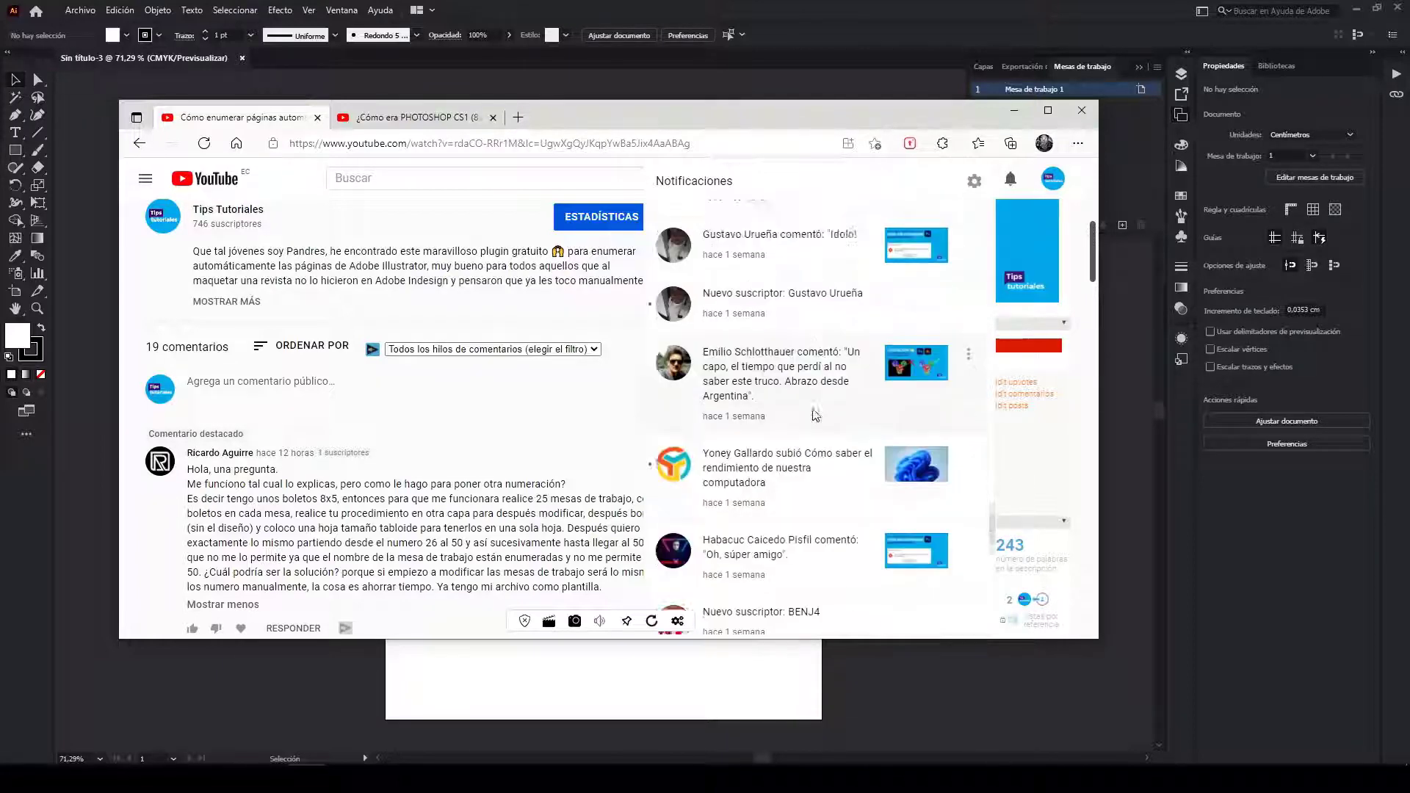
pyautogui.scroll(-1, 835, 323)
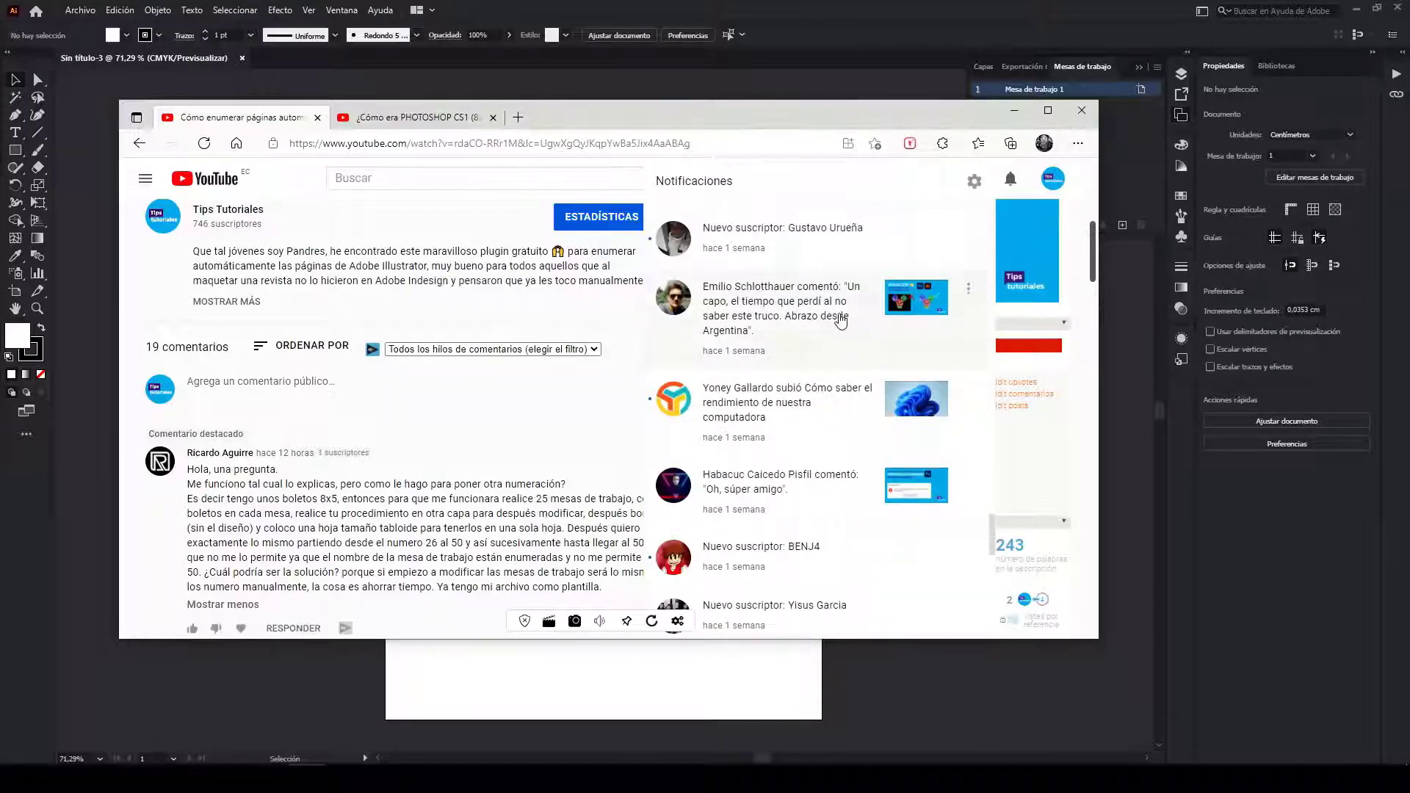
pyautogui.scroll(-6, 836, 331)
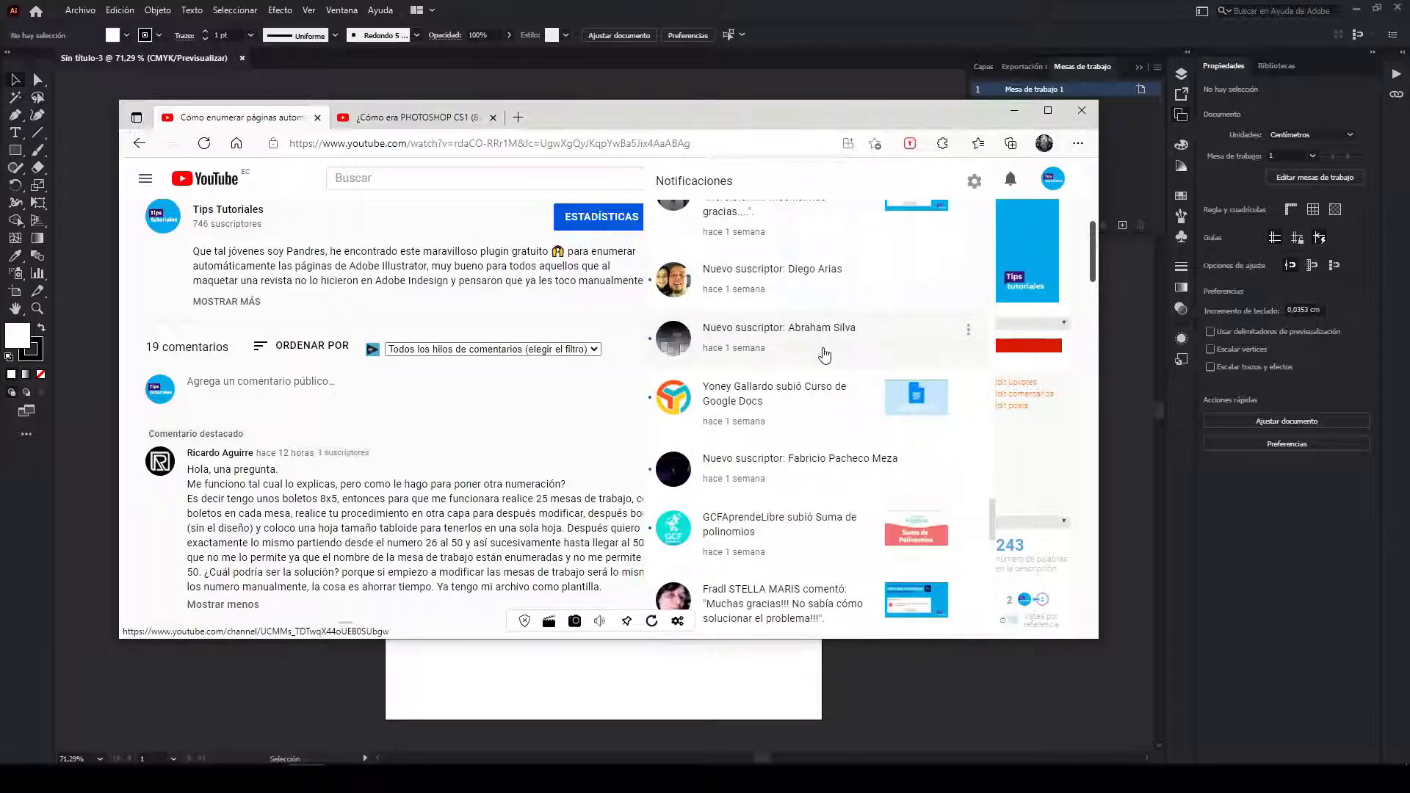
# Step: Close the notifications and read the question about numbering tickets 26 to 50
pyautogui.click(529, 411)
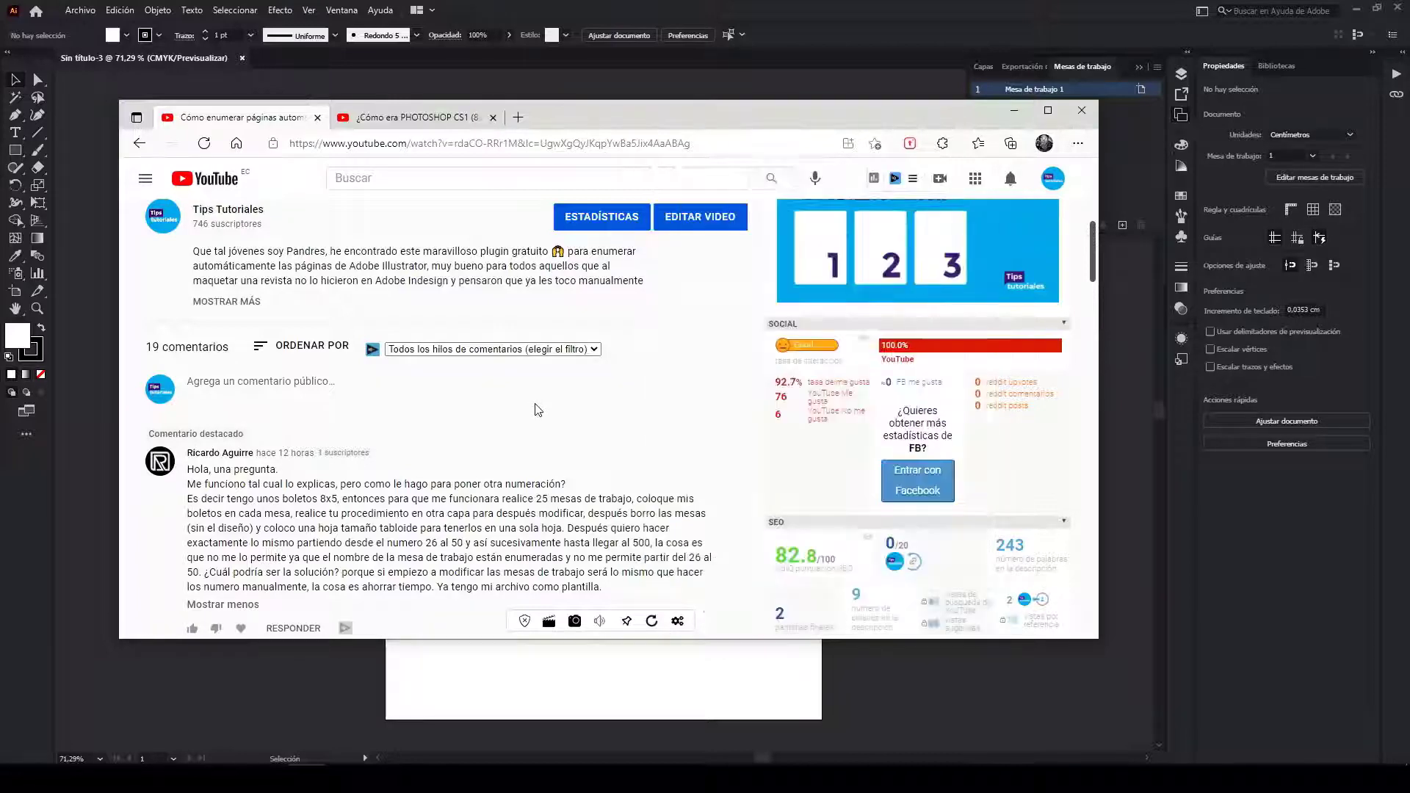
pyautogui.scroll(-1, 617, 430)
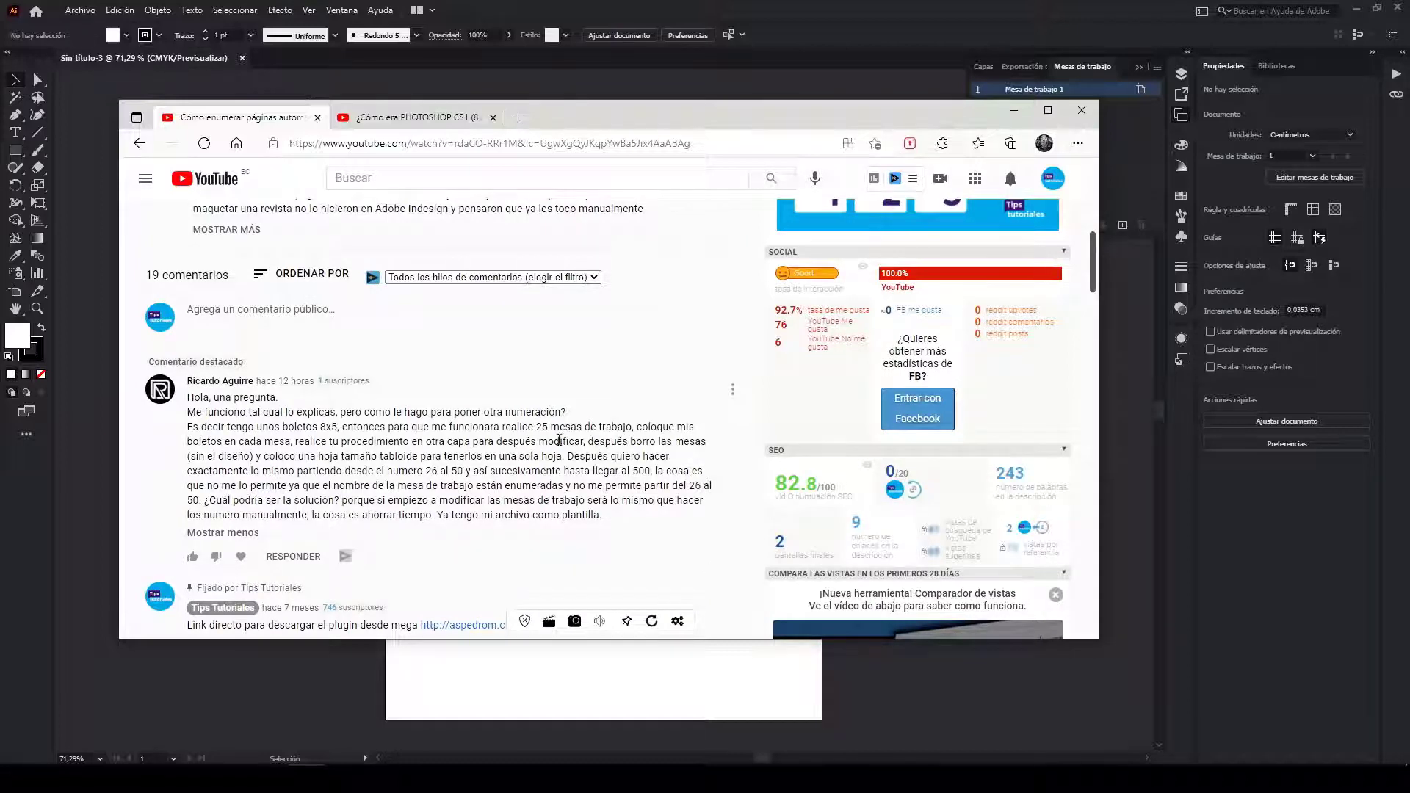
pyautogui.scroll(-1, 304, 403)
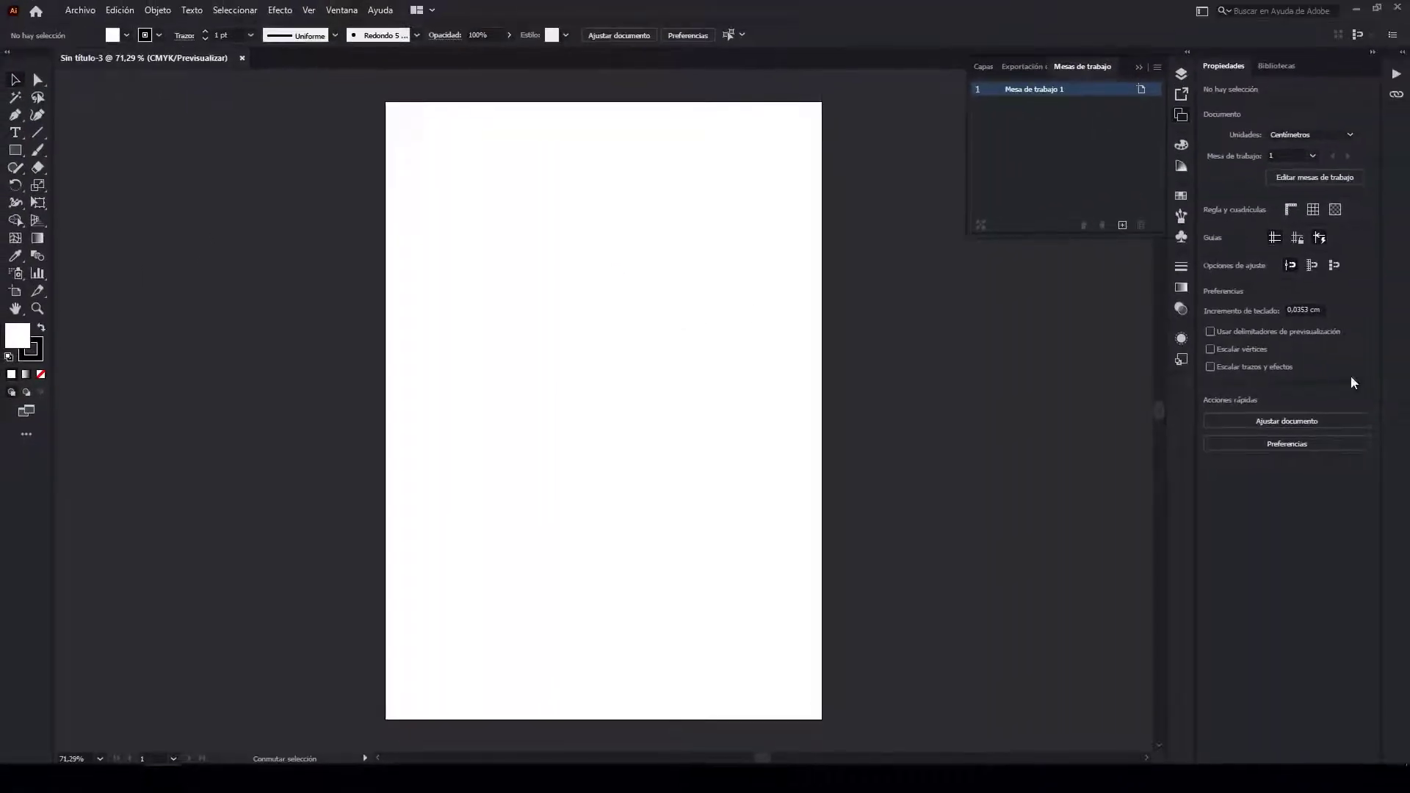
# Step: Close the untitled document and set up a new 8 × 5 cm document
pyautogui.hotkey('ctrl', 'w')
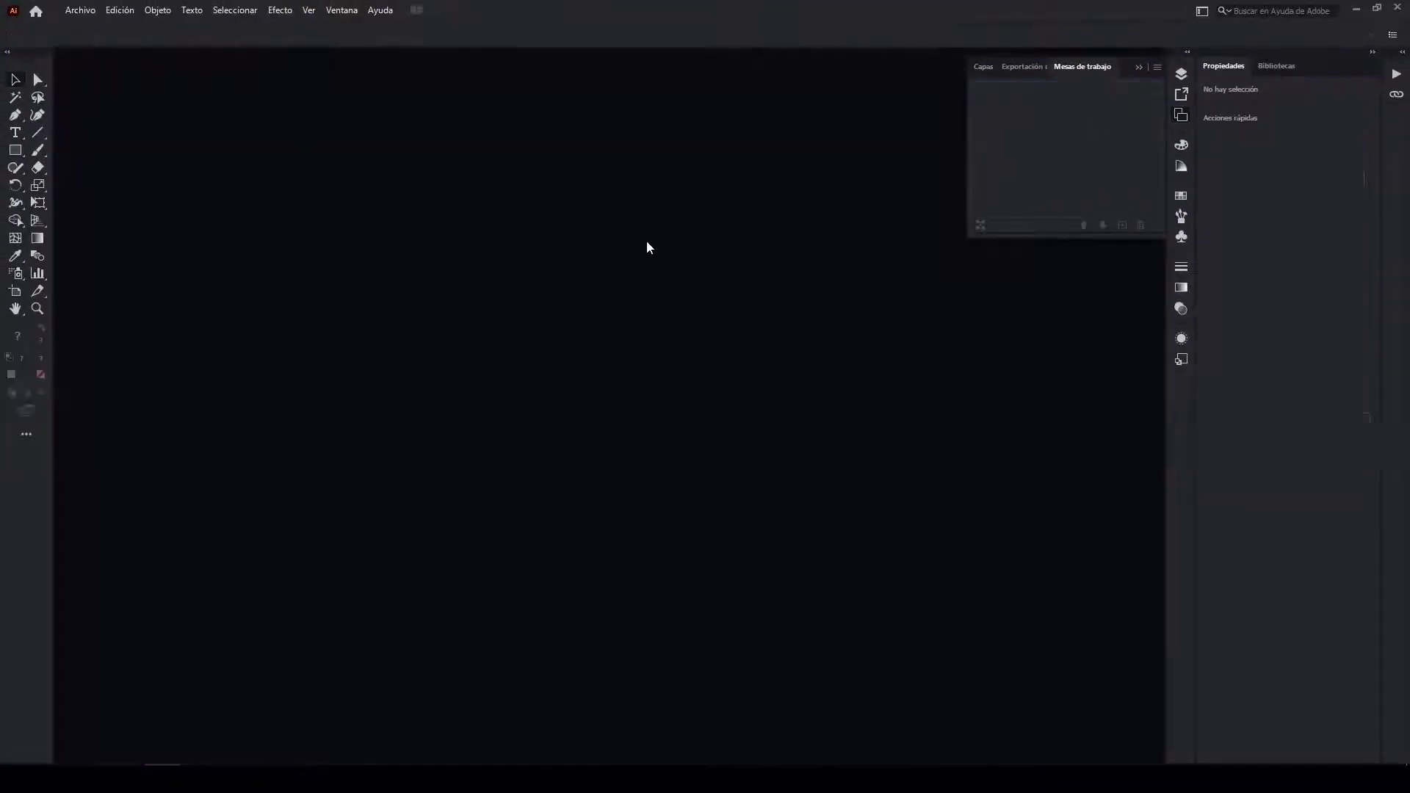
pyautogui.hotkey('ctrl', 'n')
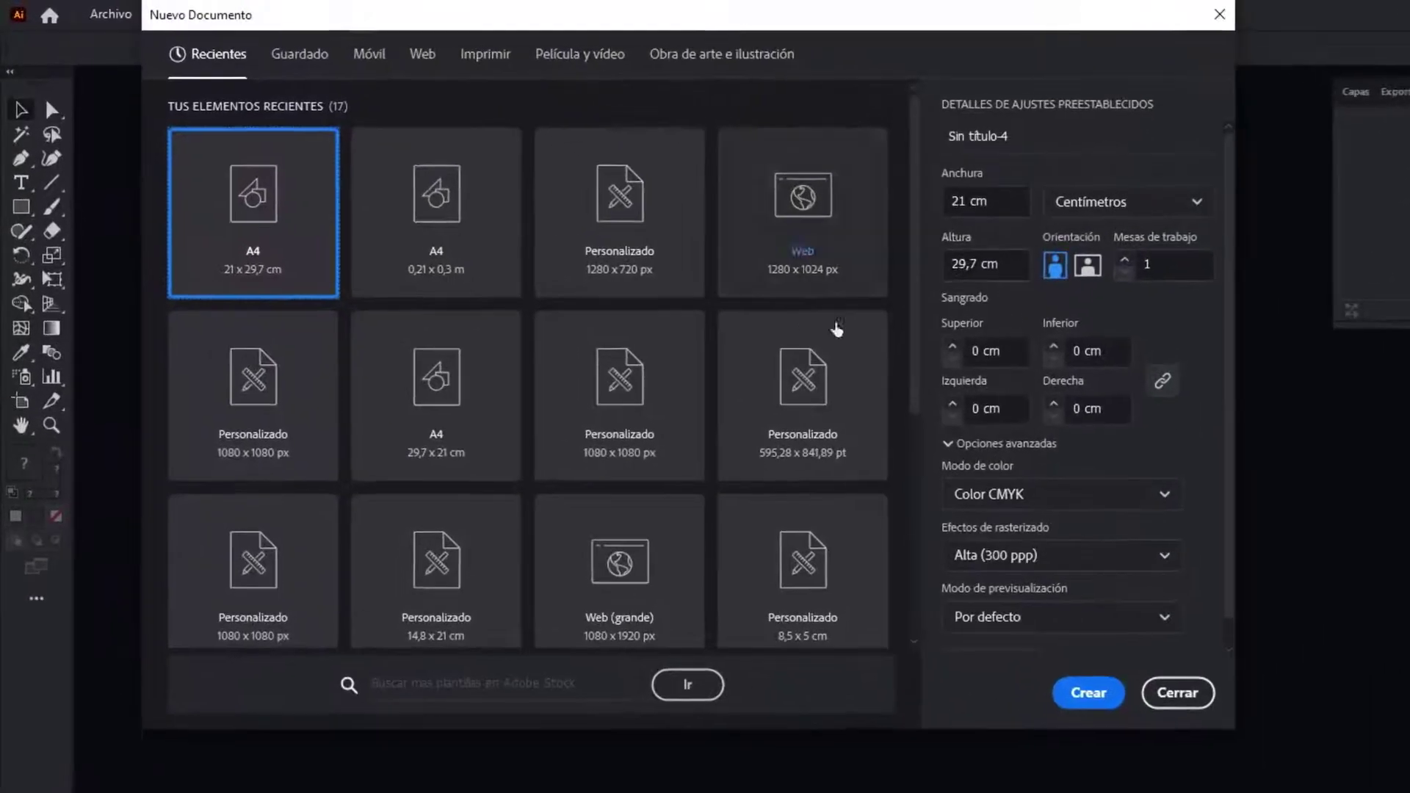
pyautogui.click(979, 203)
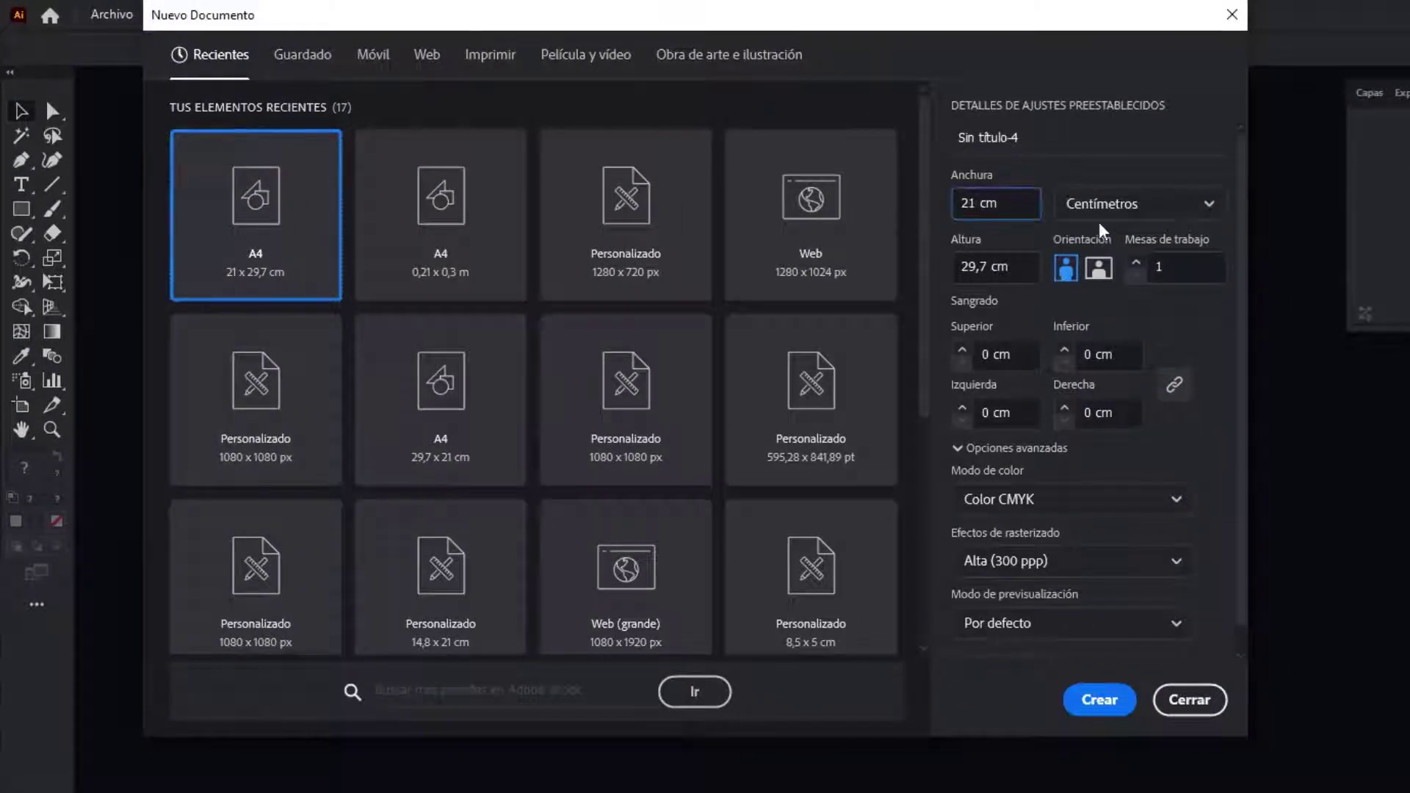
pyautogui.doubleClick(980, 203)
pyautogui.write('8')
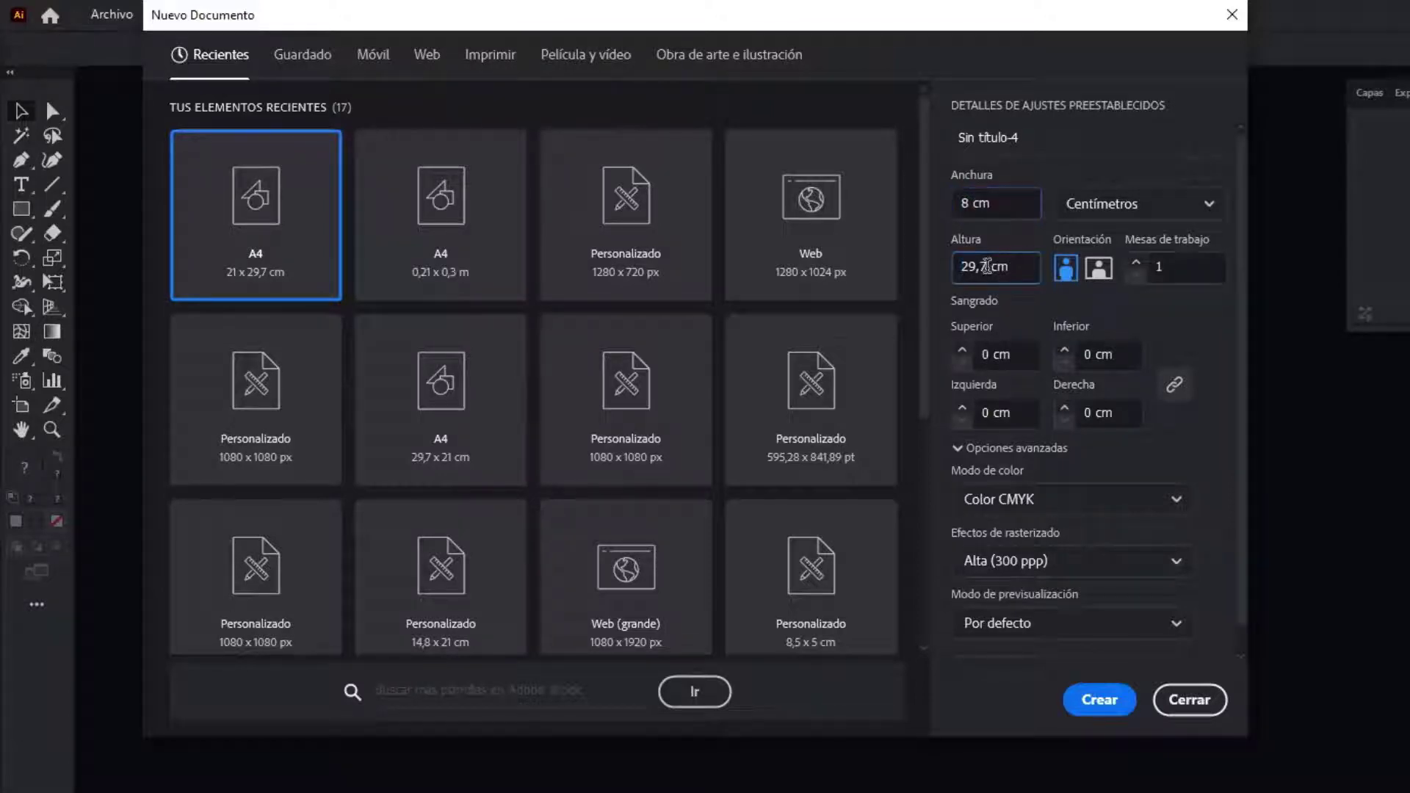
pyautogui.doubleClick(988, 265)
pyautogui.write('5')
# Step: Create the 8 × 5 cm document, then close the artboards list and the earlier document
pyautogui.click(1095, 699)
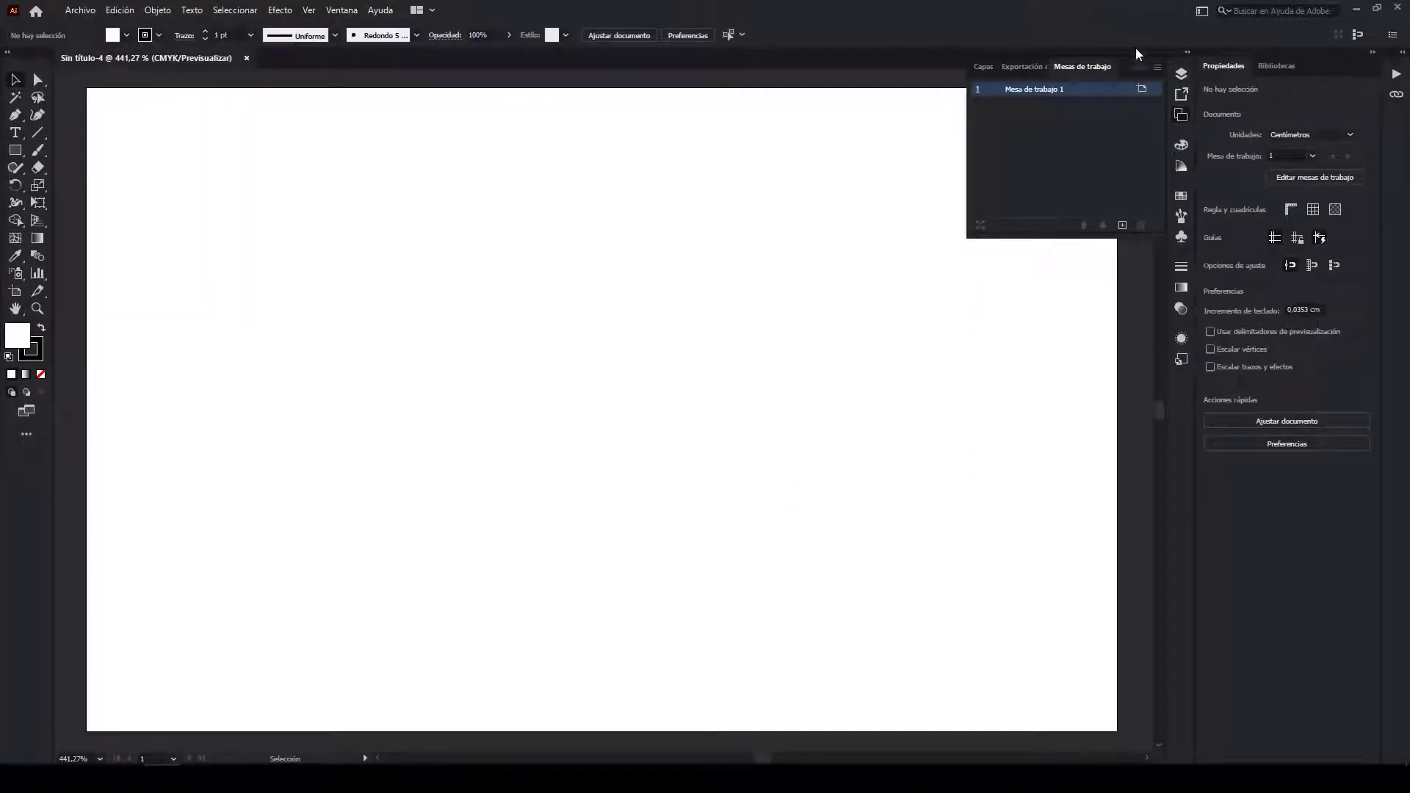
pyautogui.click(1137, 69)
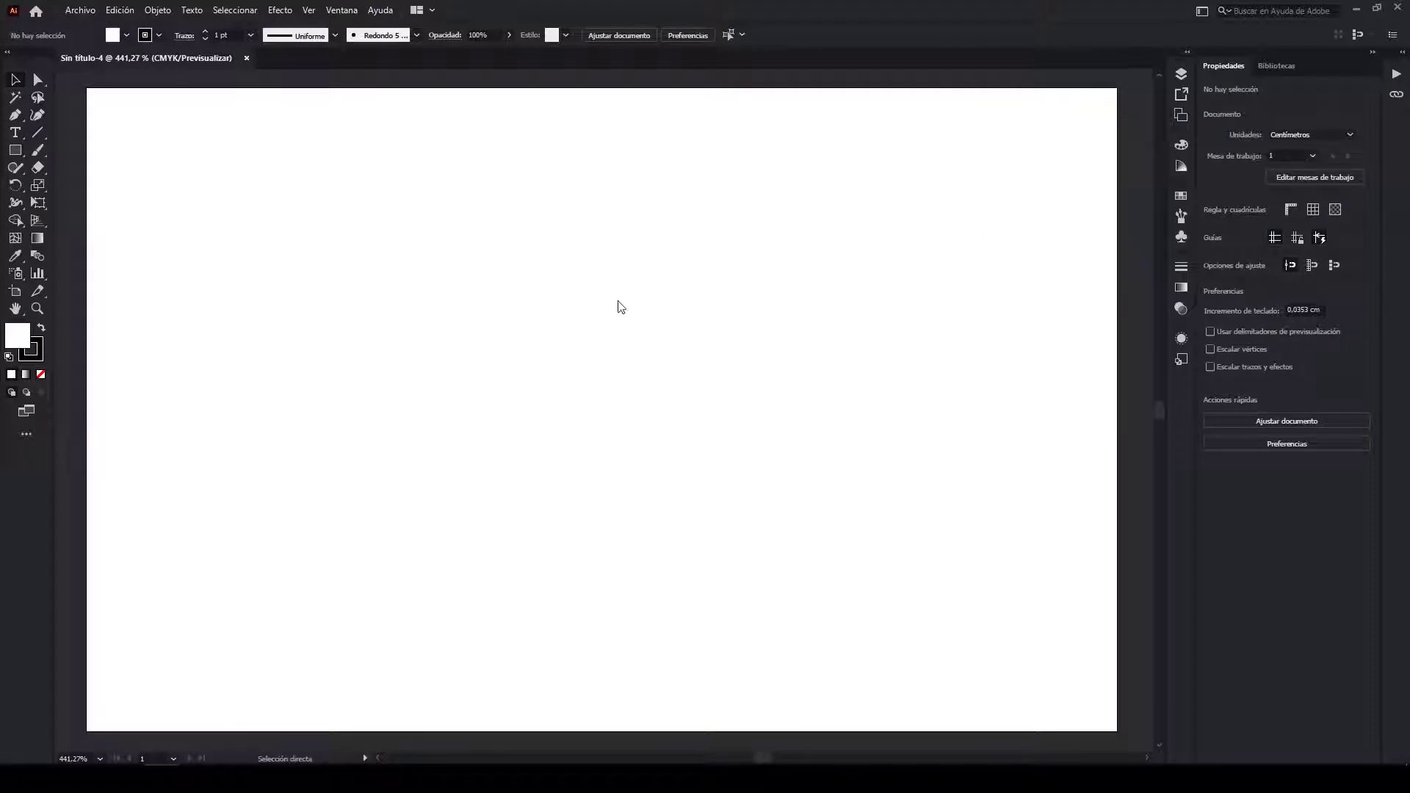
pyautogui.hotkey('ctrl', 'w')
# Step: Create a new document with 25 ticket-sized artboards and show them all in the Artboards list
pyautogui.hotkey('ctrl', 'n')
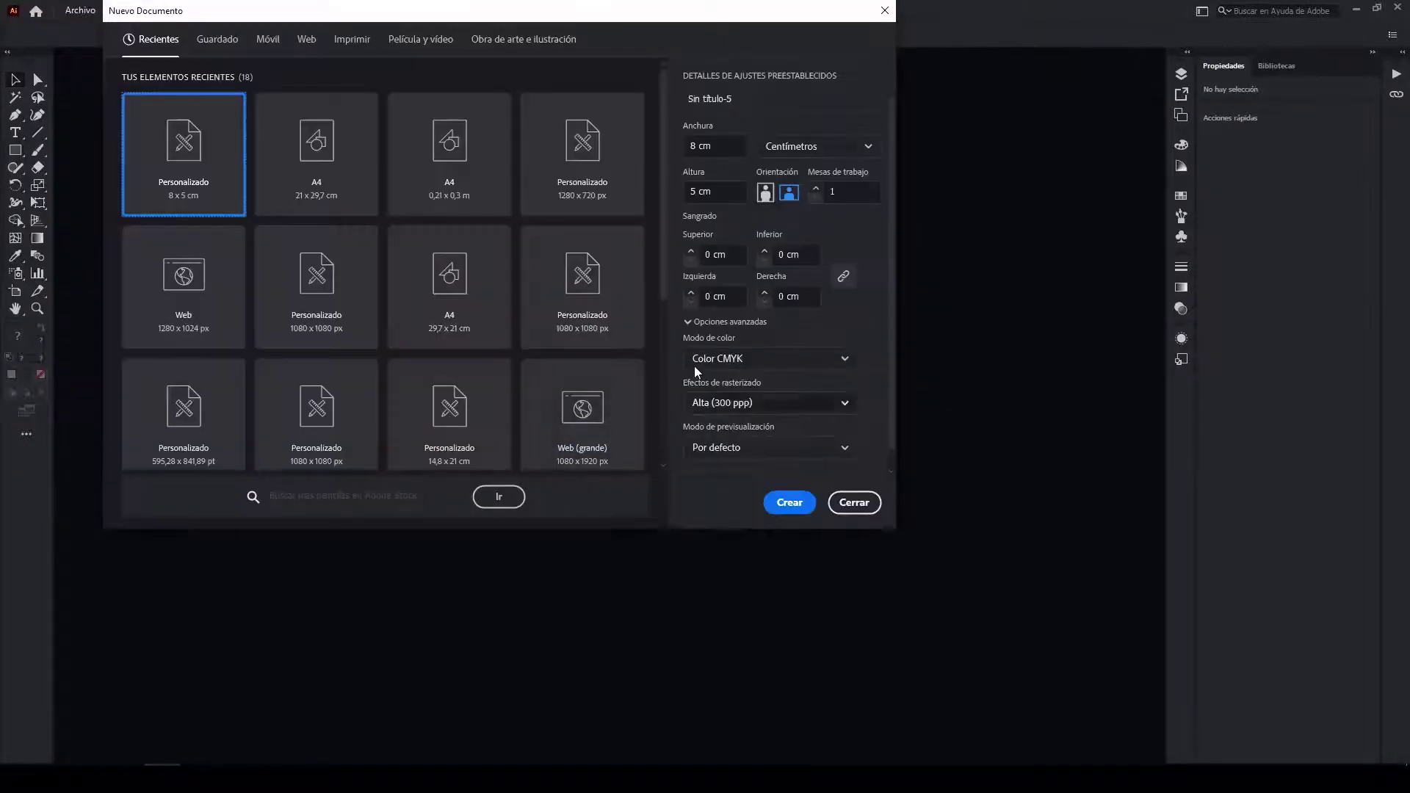
pyautogui.click(818, 192)
pyautogui.click(787, 504)
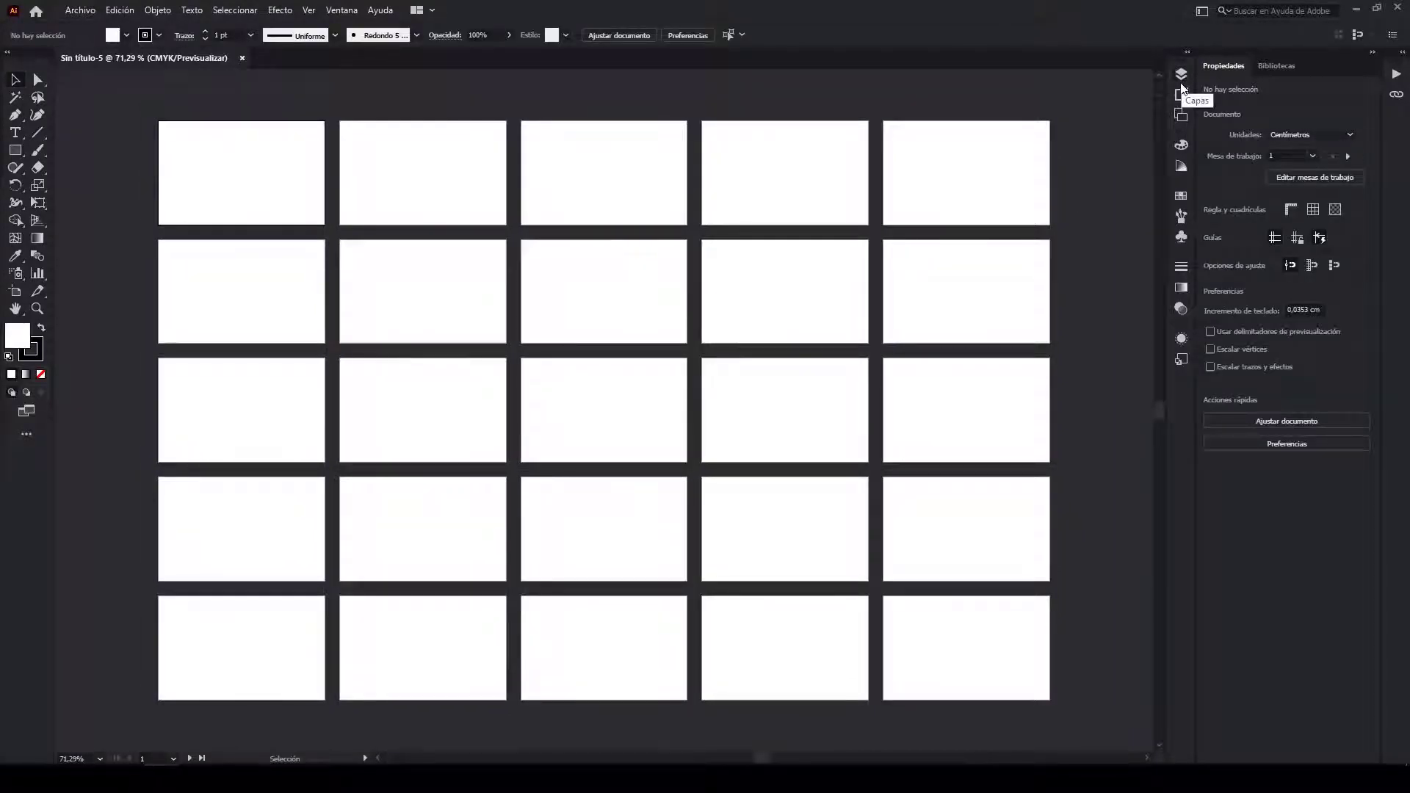
pyautogui.click(1179, 116)
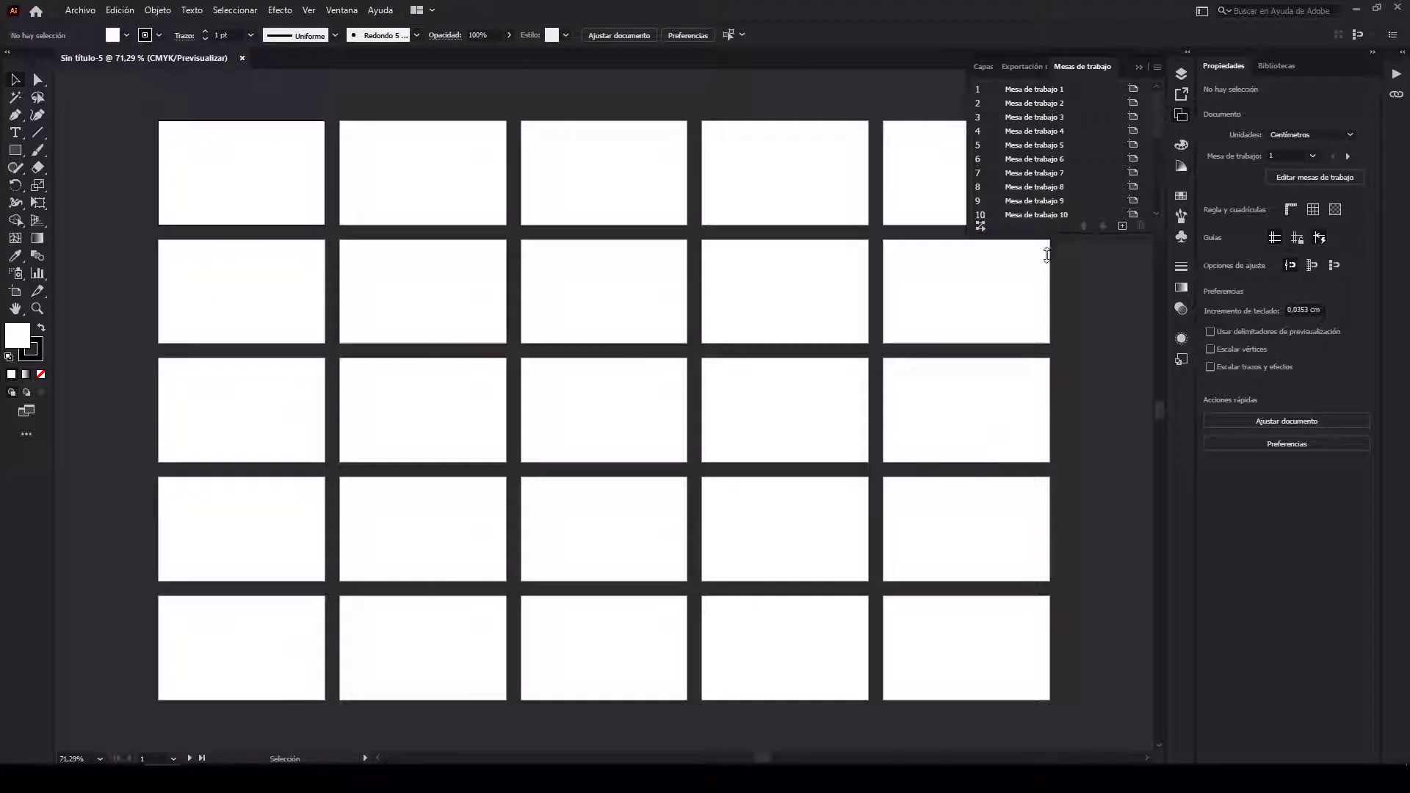
pyautogui.moveTo(1035, 235); pyautogui.dragTo(1032, 536)
# Step: Rearrange all artboards into five columns with 0,1 cm spacing
pyautogui.click(981, 523)
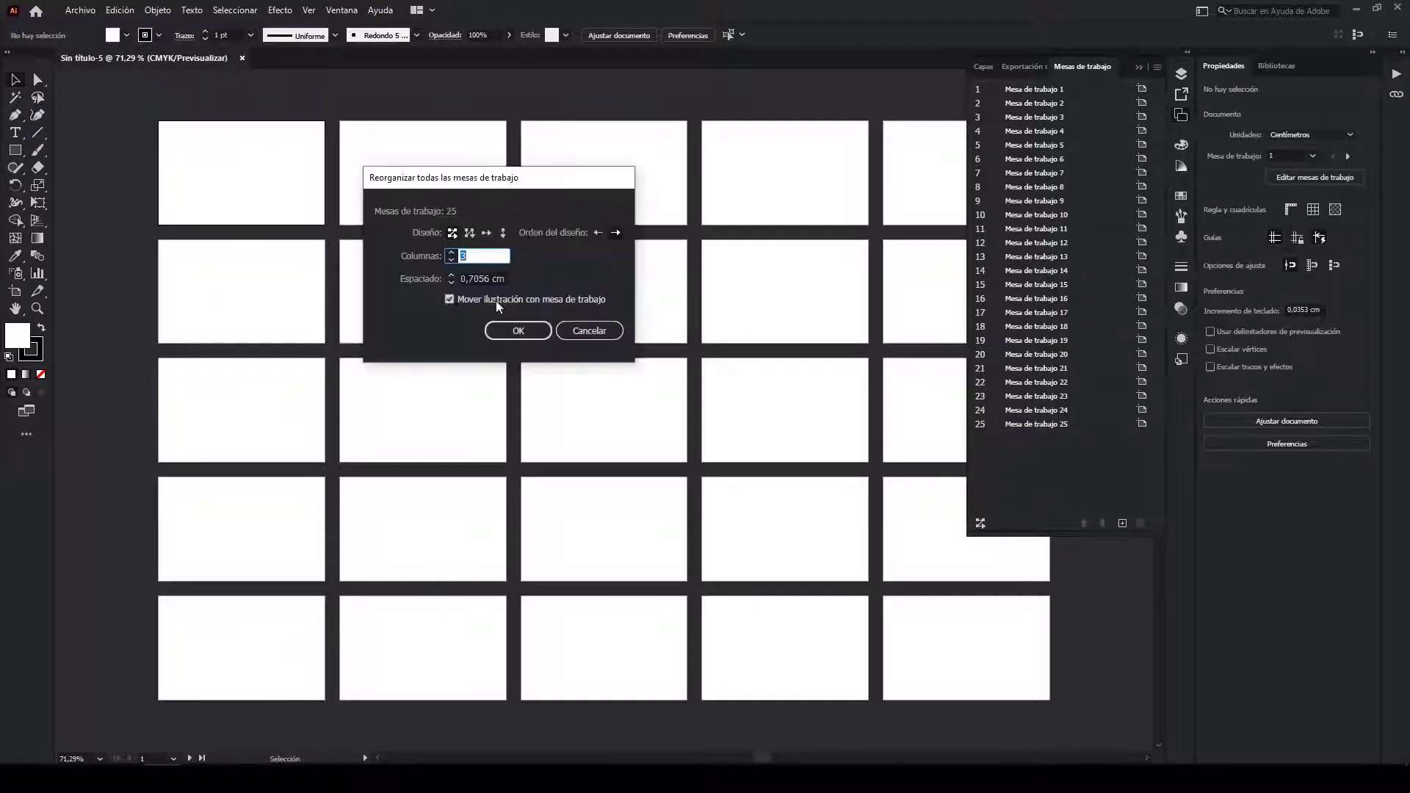
pyautogui.press('Tab')
pyautogui.write('0,1')
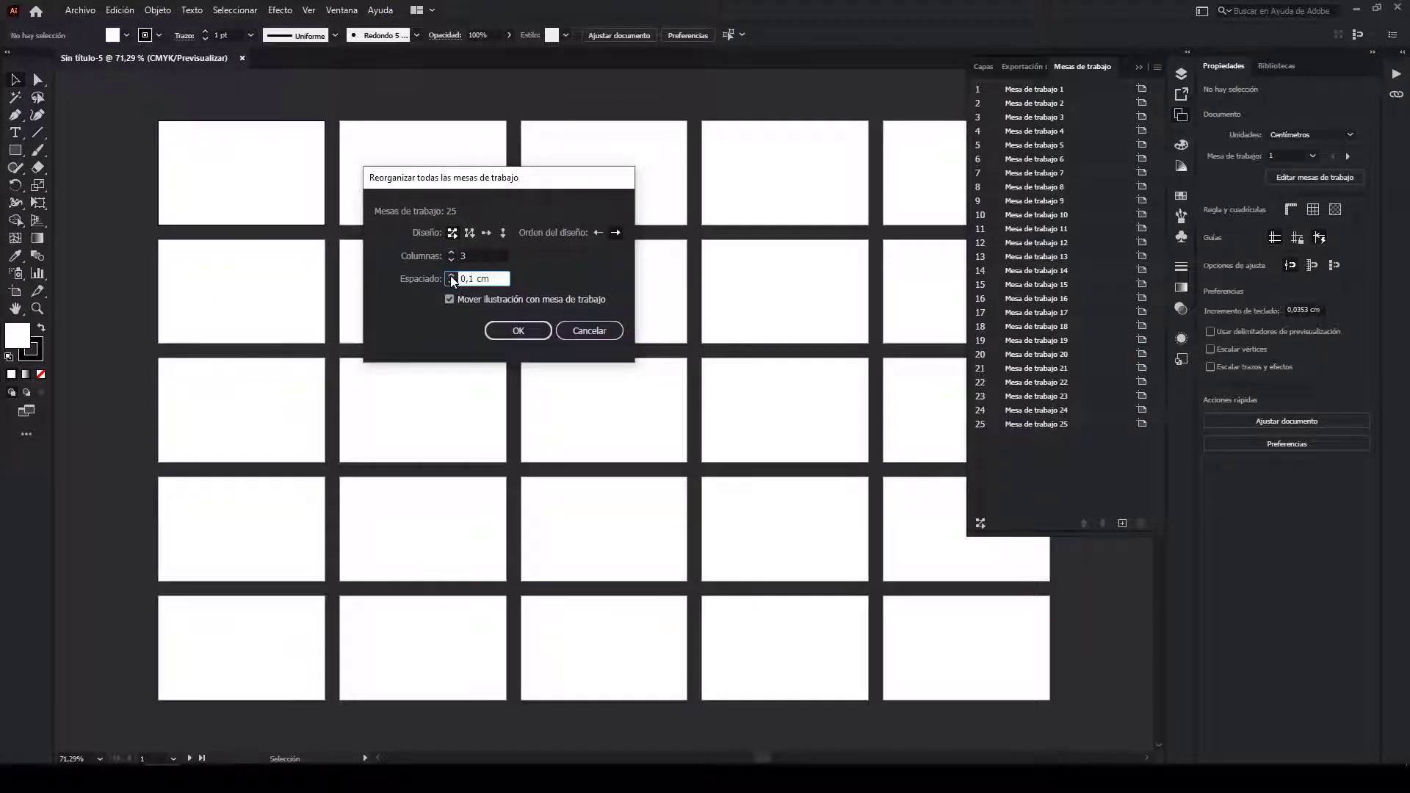
pyautogui.click(515, 326)
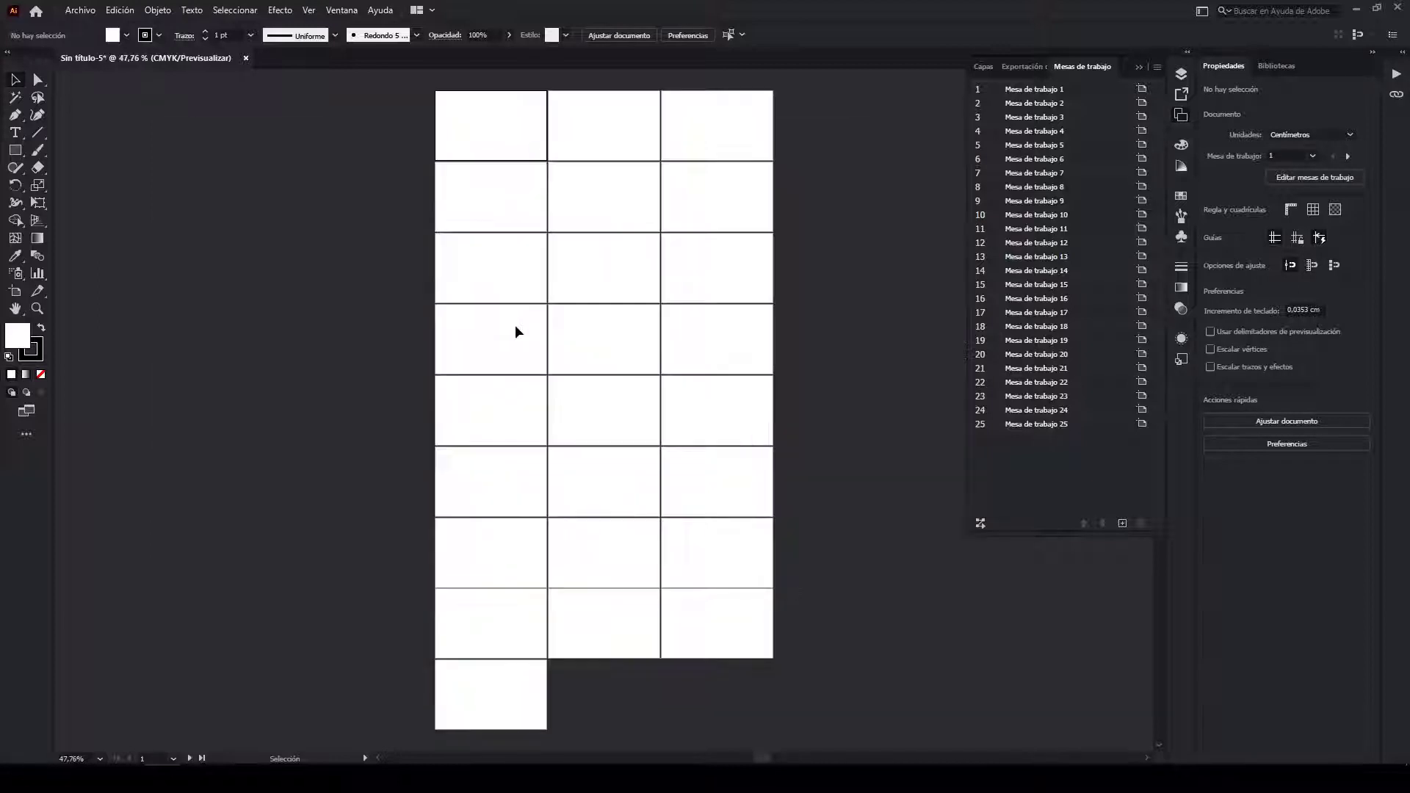
pyautogui.click(981, 522)
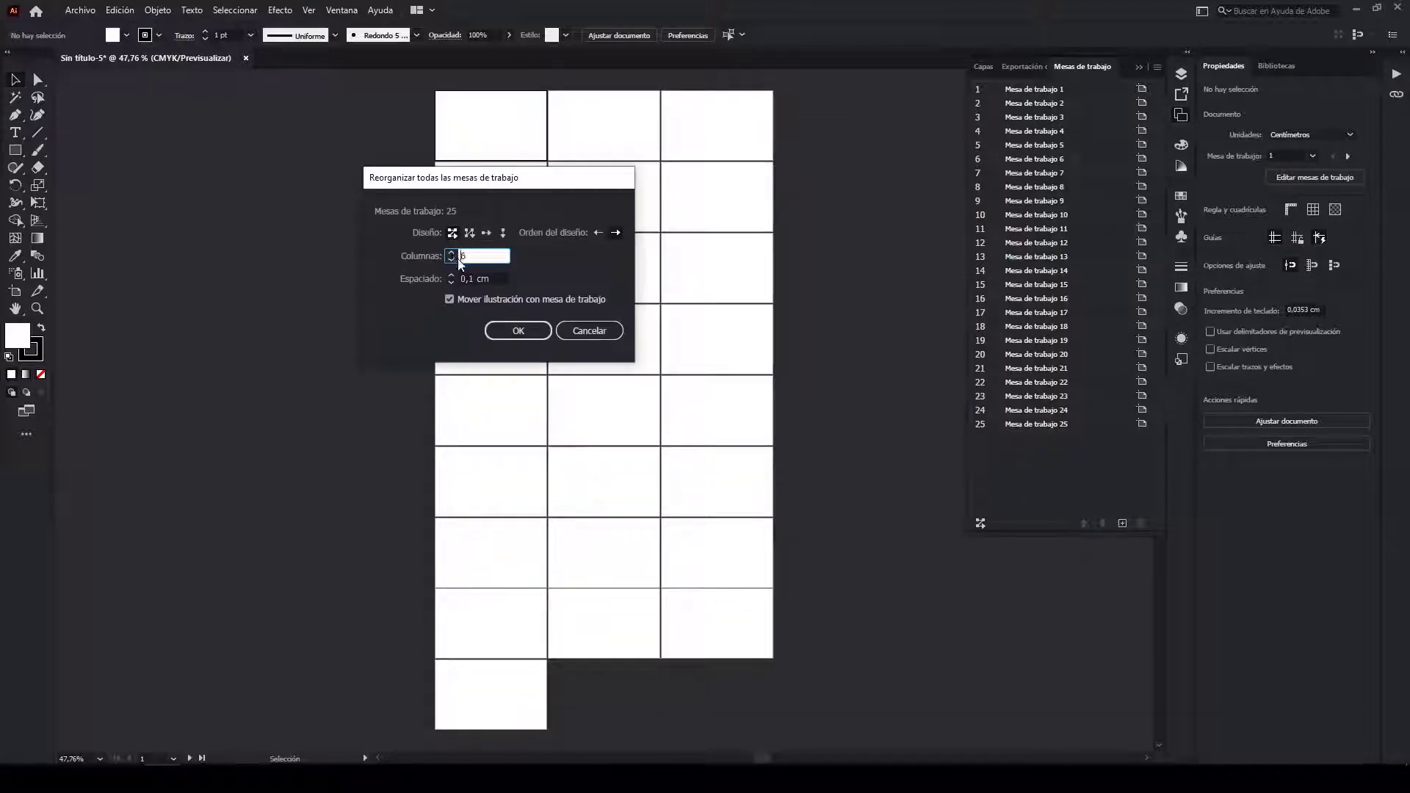
pyautogui.click(522, 324)
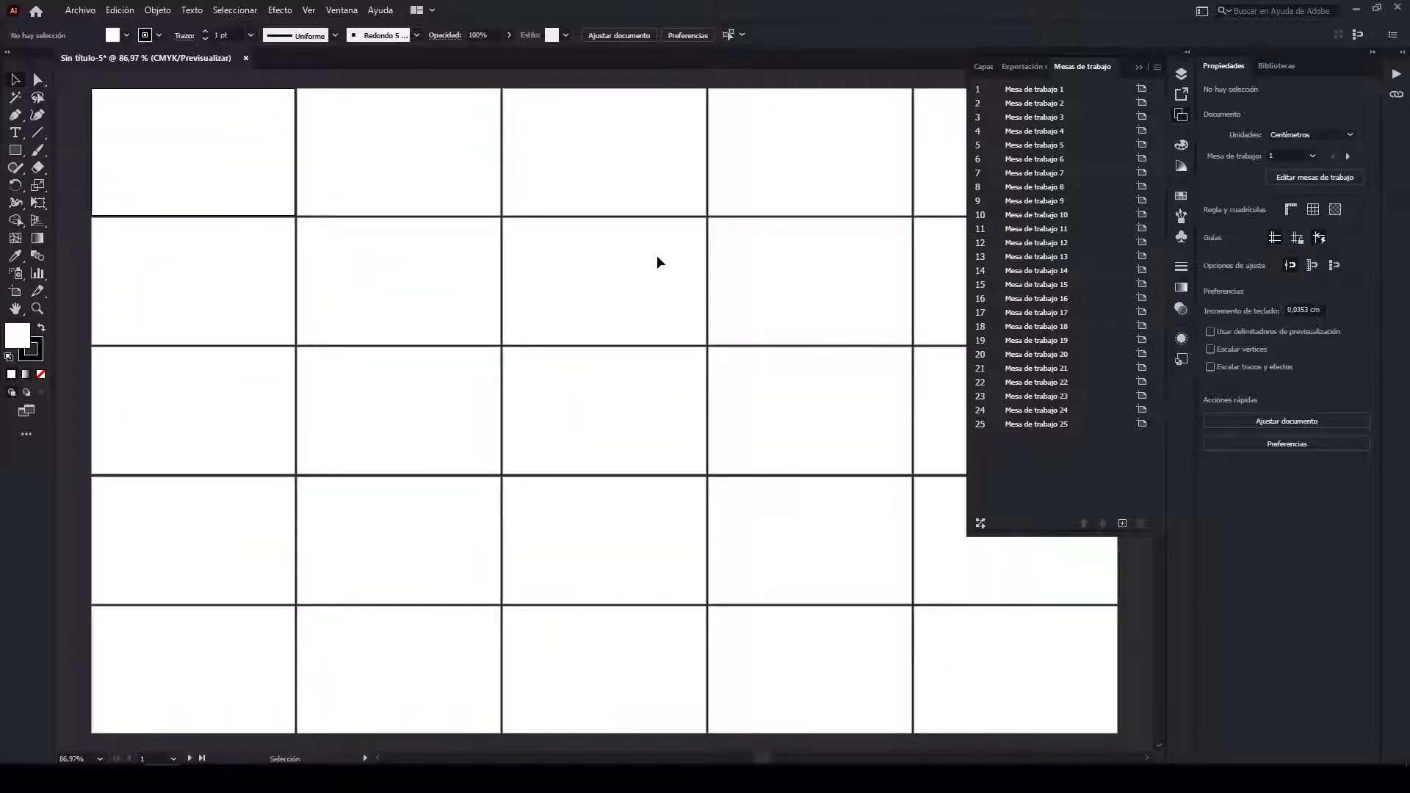
# Step: Add a second layer, name the layers Contenido and Numeracion, and make Contenido active
pyautogui.click(1139, 67)
pyautogui.click(1183, 76)
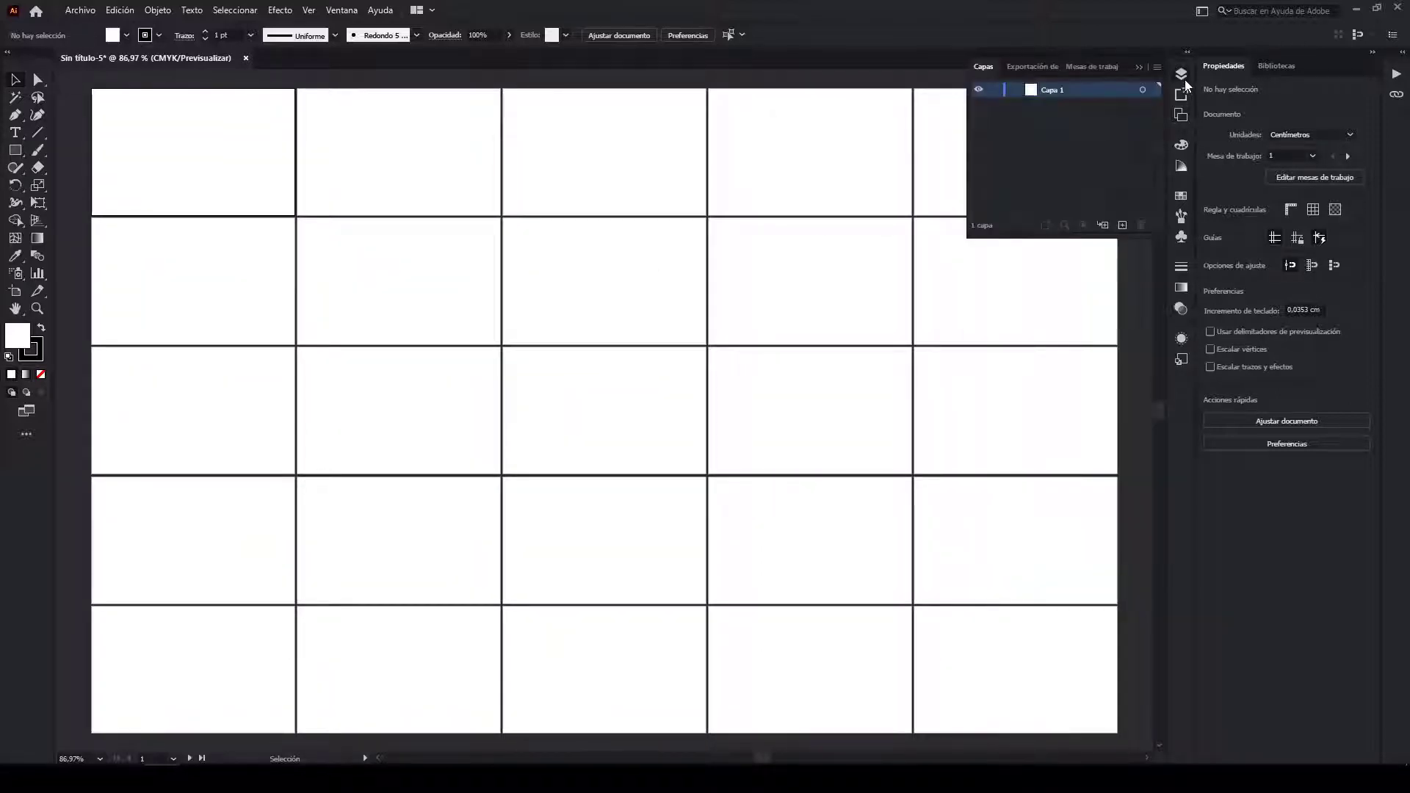
pyautogui.click(1121, 224)
pyautogui.doubleClick(1053, 105)
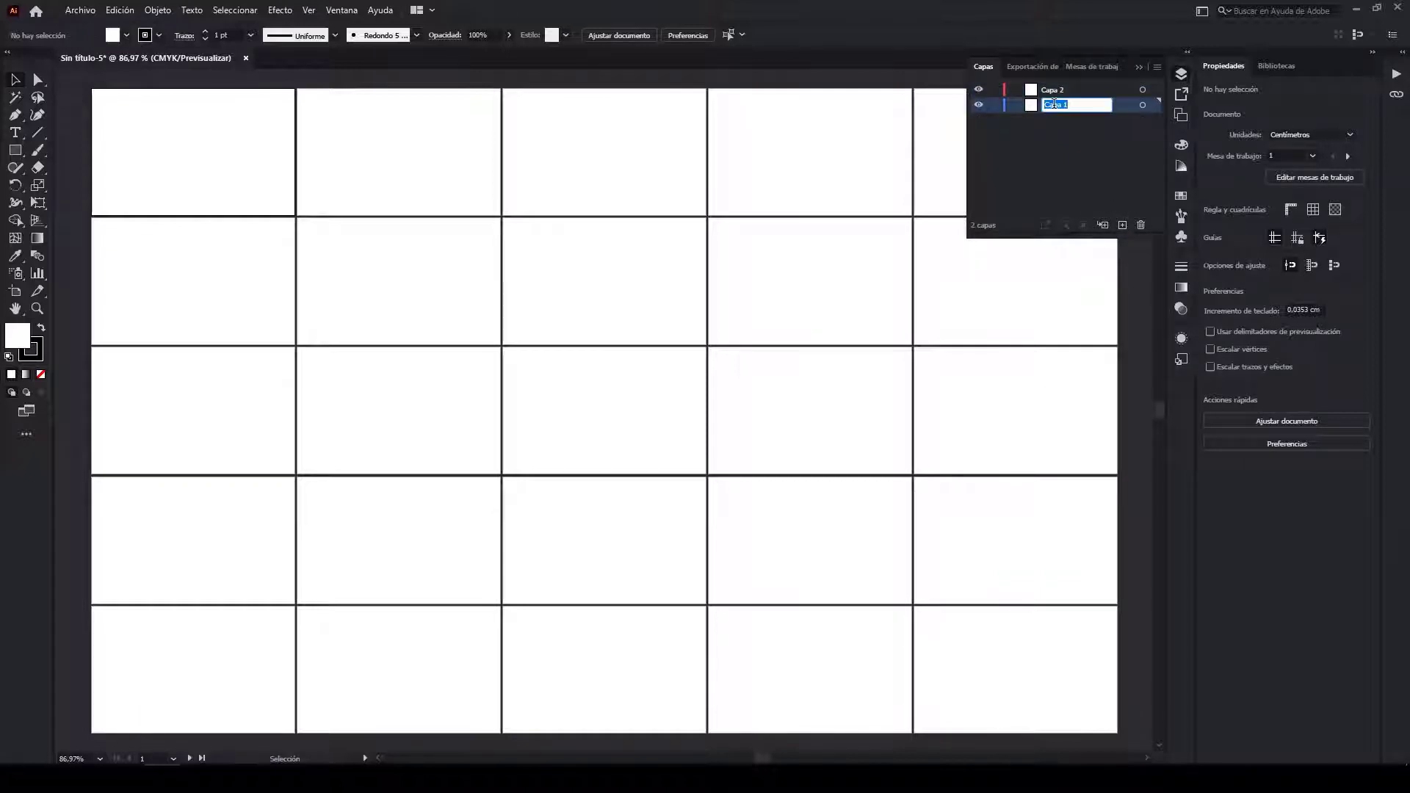
pyautogui.write('Contenido')
pyautogui.click(1060, 89)
pyautogui.write('Numeración')
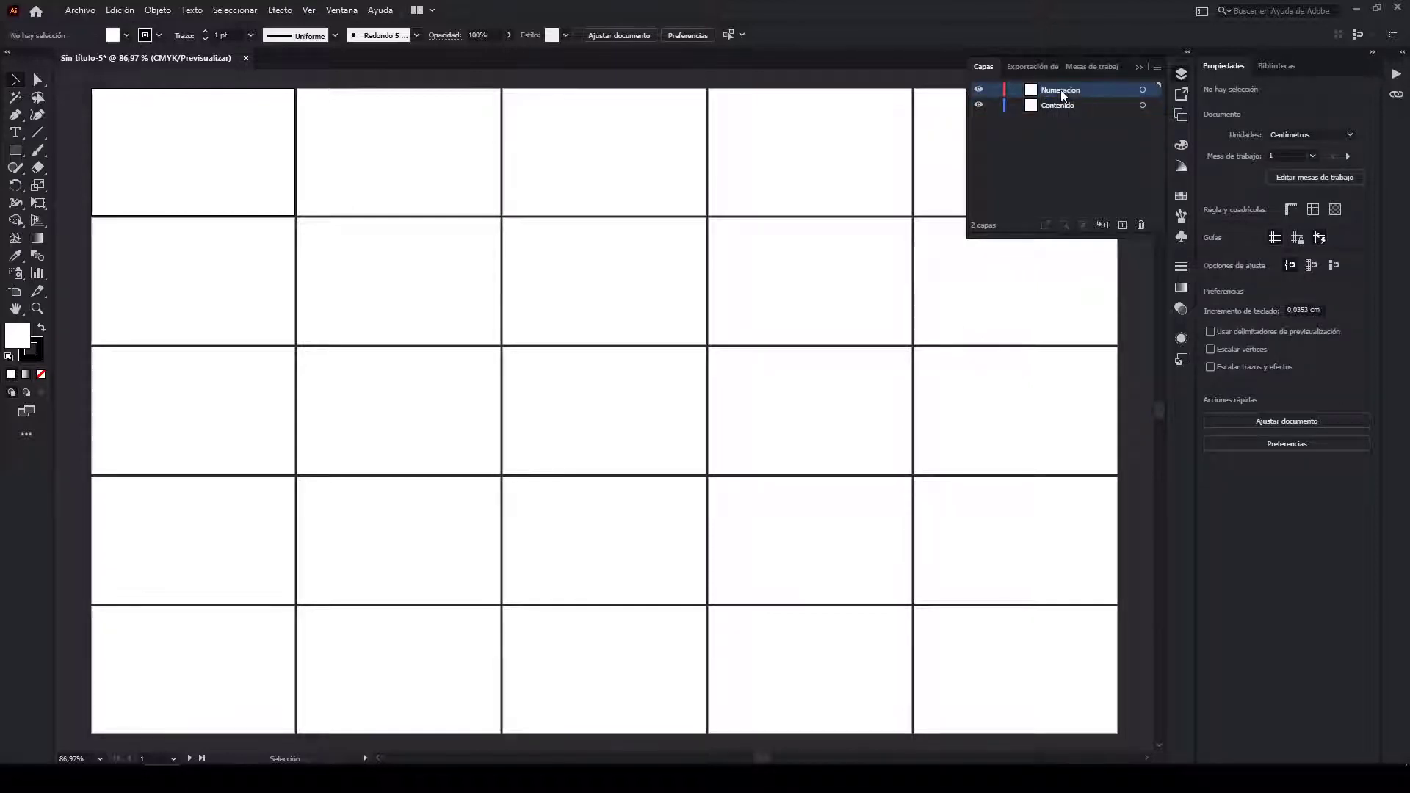
pyautogui.click(1045, 104)
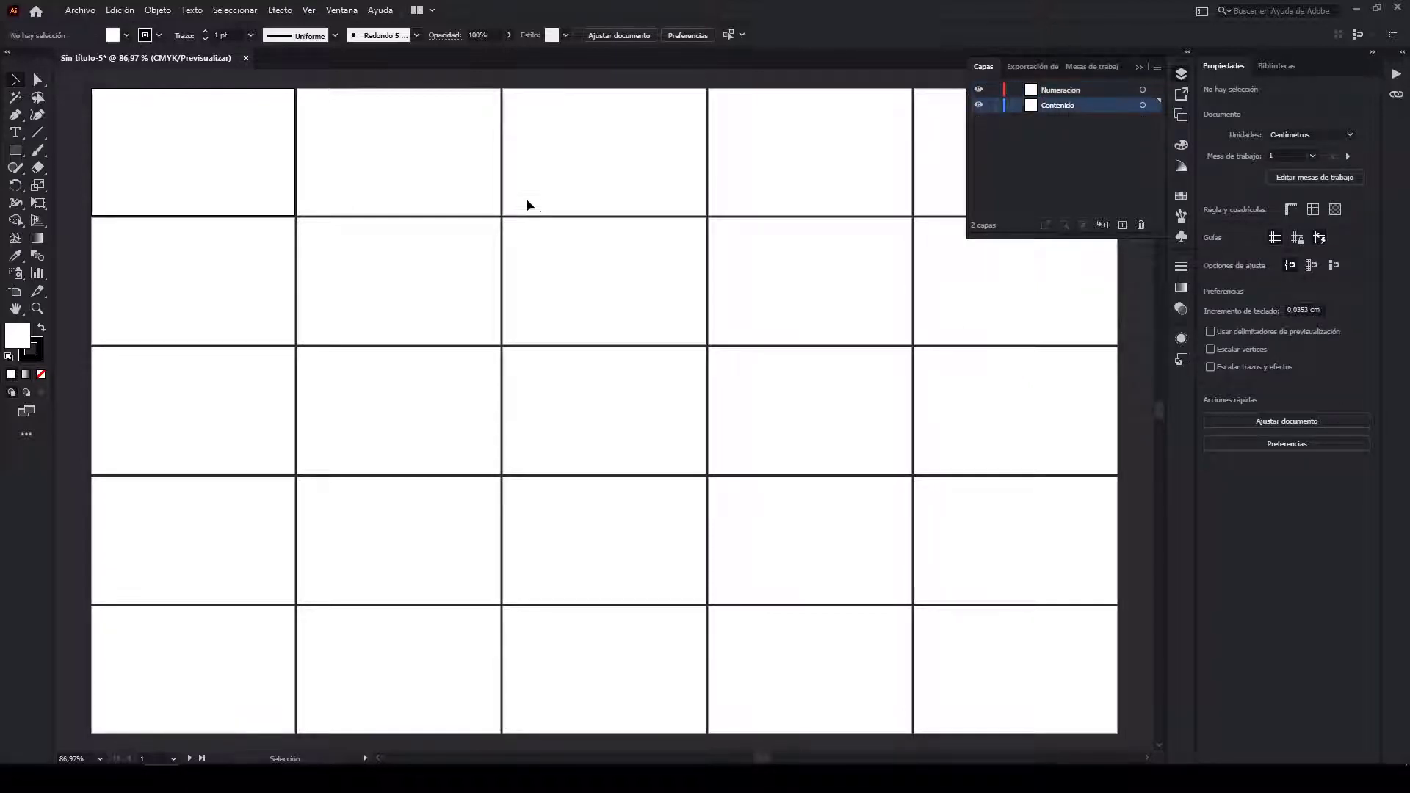
# Step: Draw a rectangle box and a solid black circle on the top-left artboard
pyautogui.press('m')
pyautogui.moveTo(117, 121); pyautogui.dragTo(187, 159)
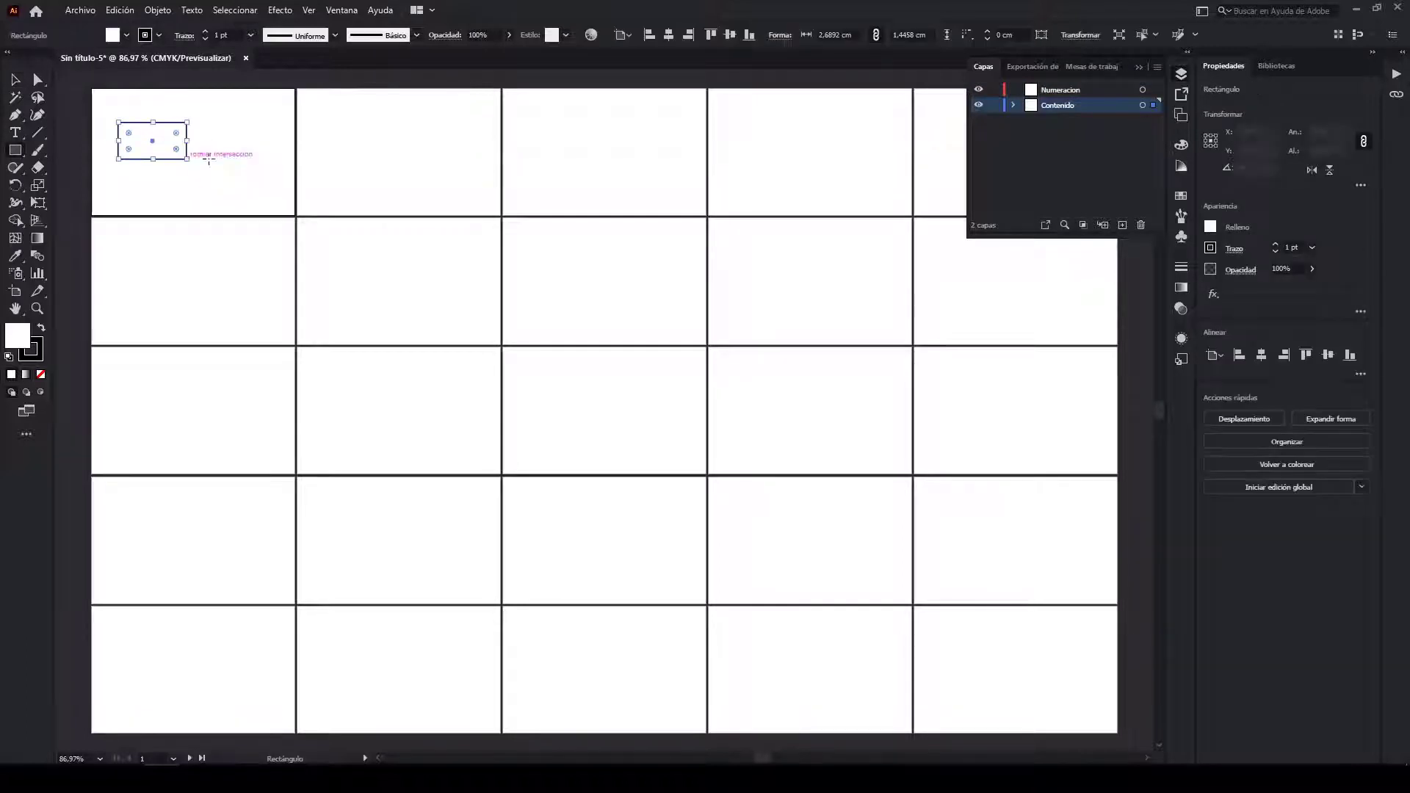
pyautogui.press('l')
pyautogui.moveTo(211, 112)
pyautogui.mouseDown()
pyautogui.moveTo(270, 171)
pyautogui.moveTo(145, 112)
pyautogui.mouseUp()
pyautogui.hotkey('shift', 'x')
pyautogui.press('v')
# Step: Paste the box and circle onto all artboards, then make Numeracion the active layer
pyautogui.hotkey('ctrl', 'x')
pyautogui.click(120, 10)
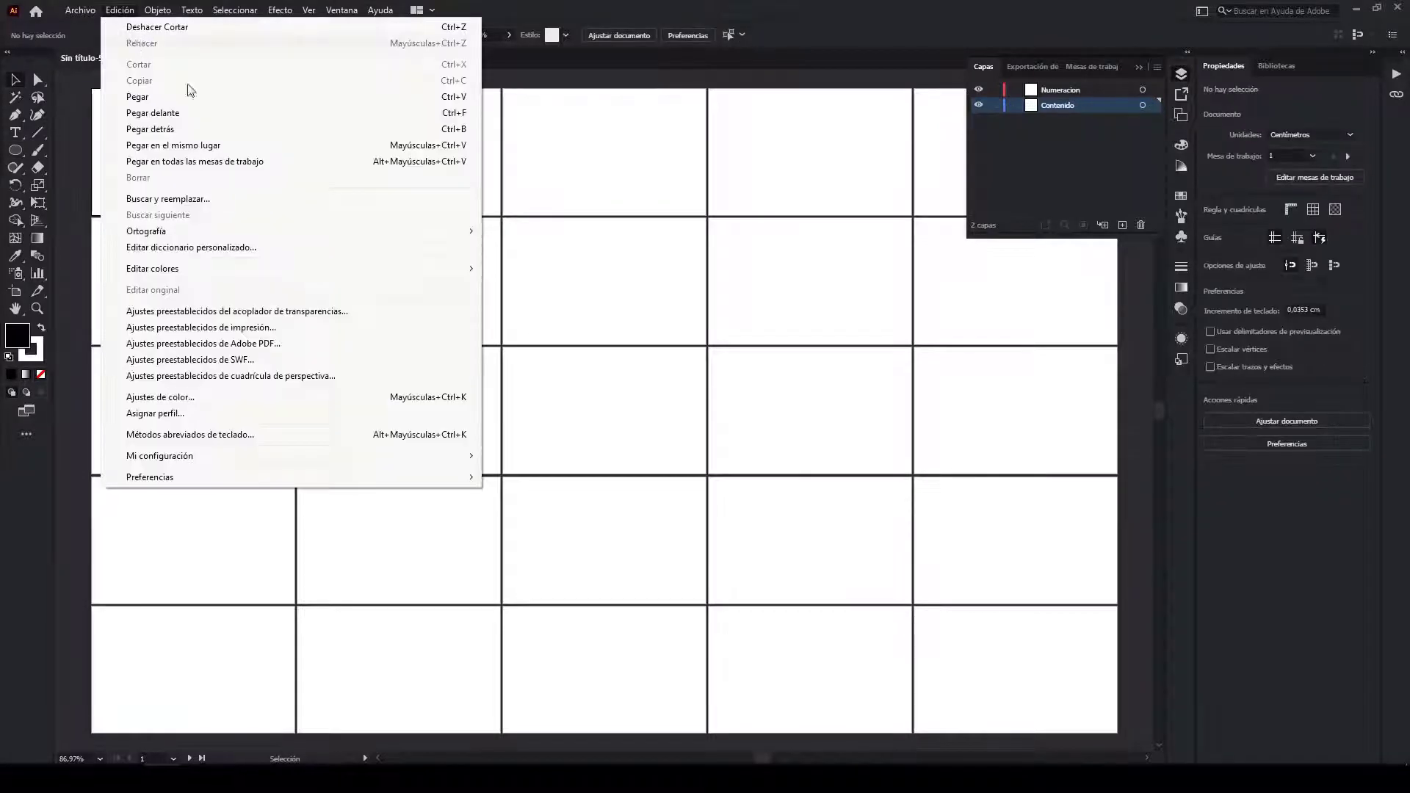
pyautogui.click(221, 160)
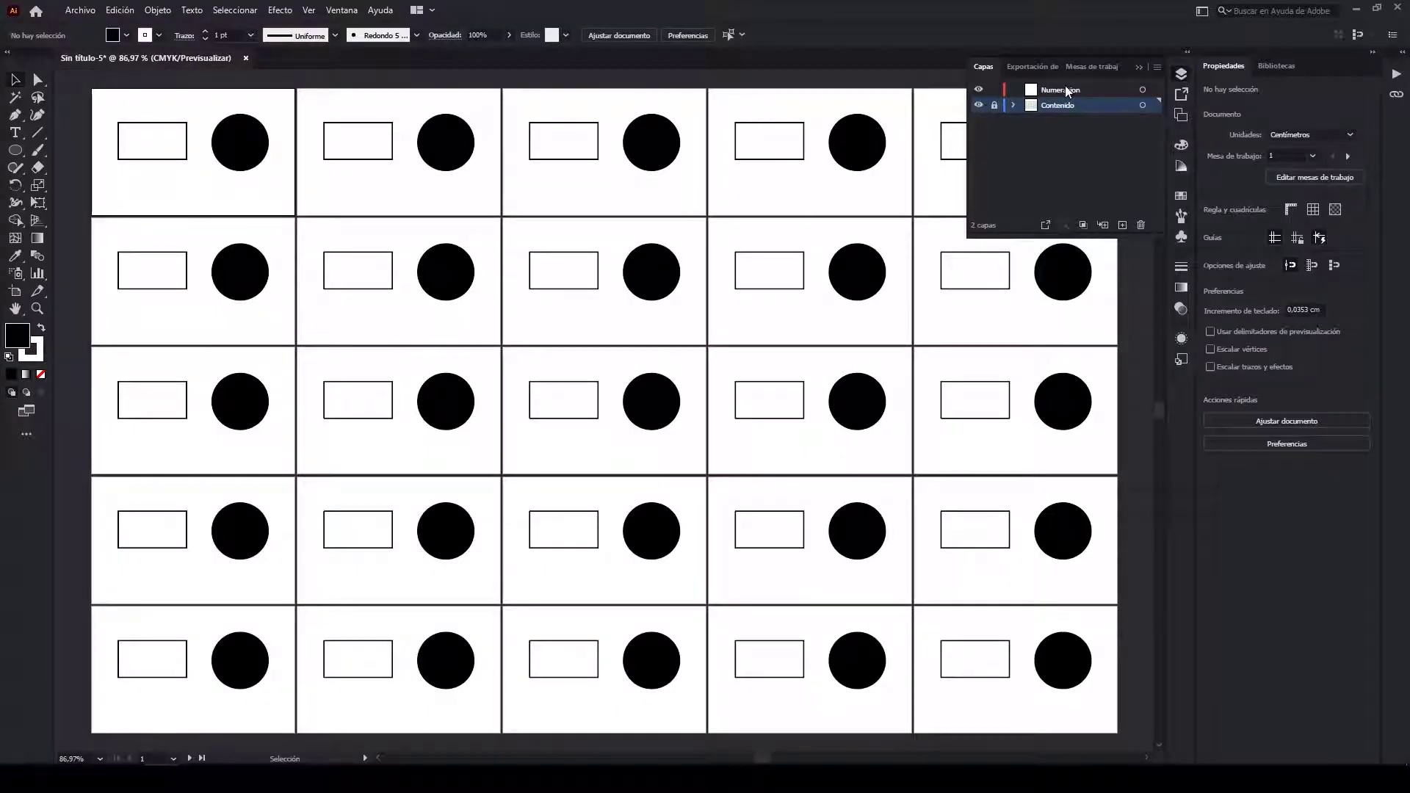
pyautogui.click(1065, 87)
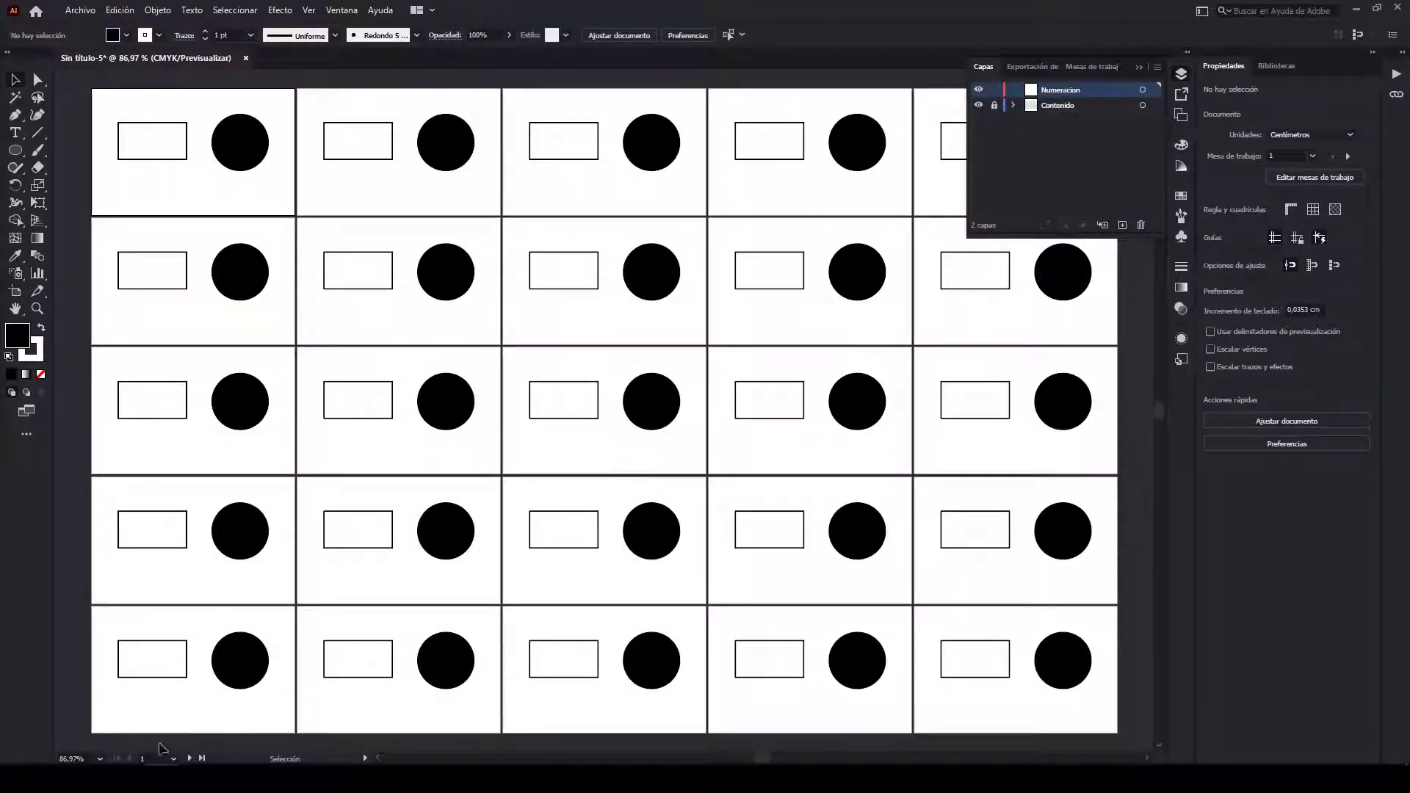
# Step: Run the Page Numbring.jsx script on the document by dragging it from File Explorer
pyautogui.press('super+e')
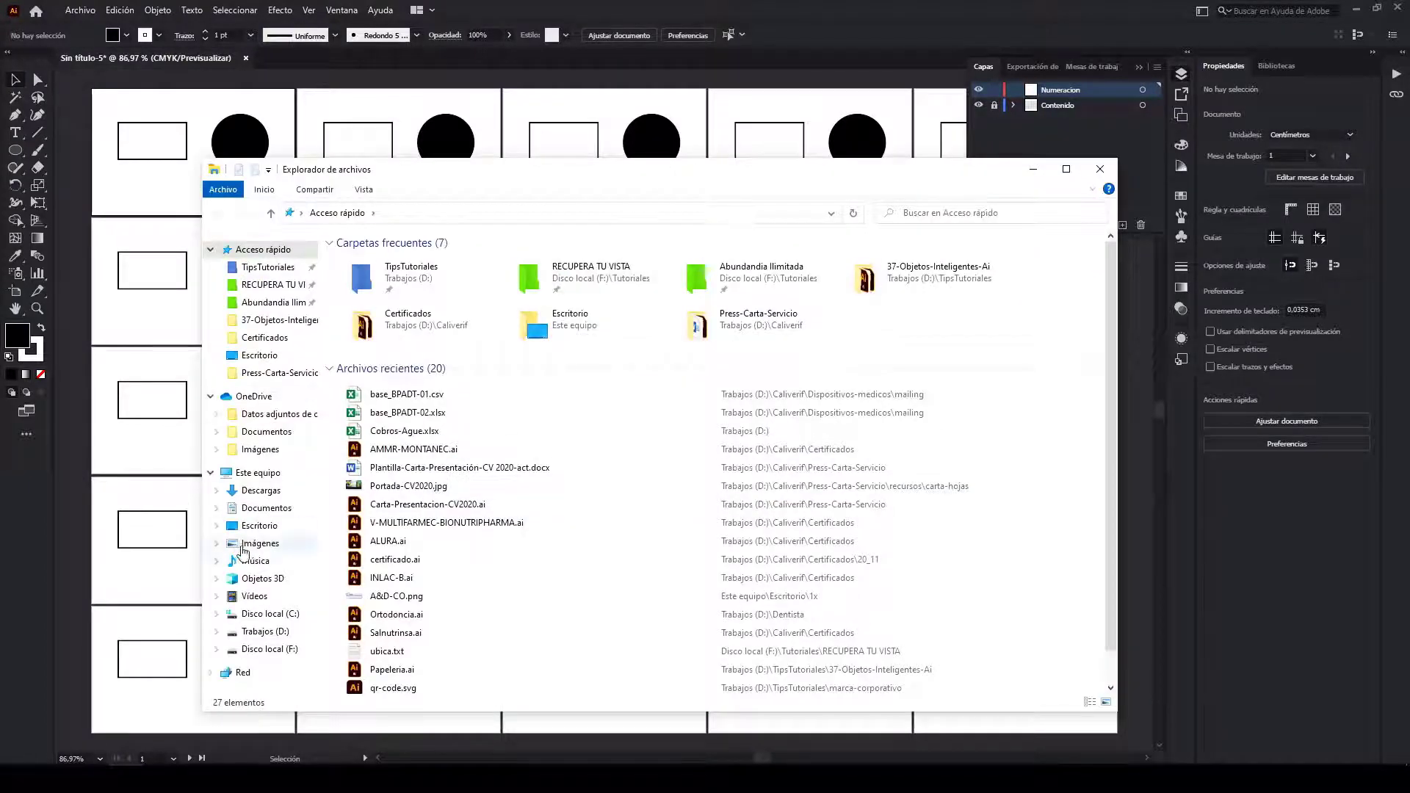
pyautogui.click(265, 632)
pyautogui.click(385, 477)
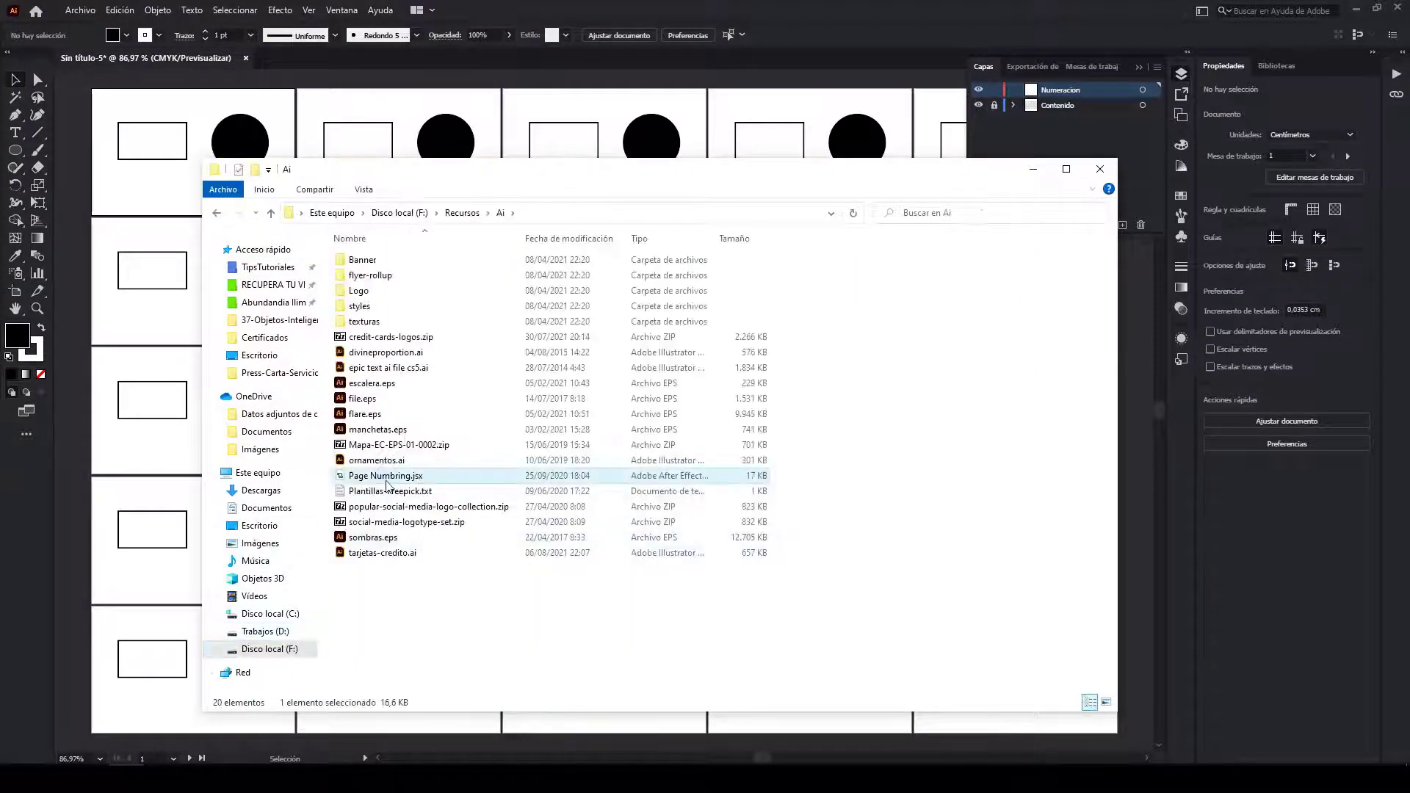
pyautogui.moveTo(387, 485); pyautogui.dragTo(92, 363)
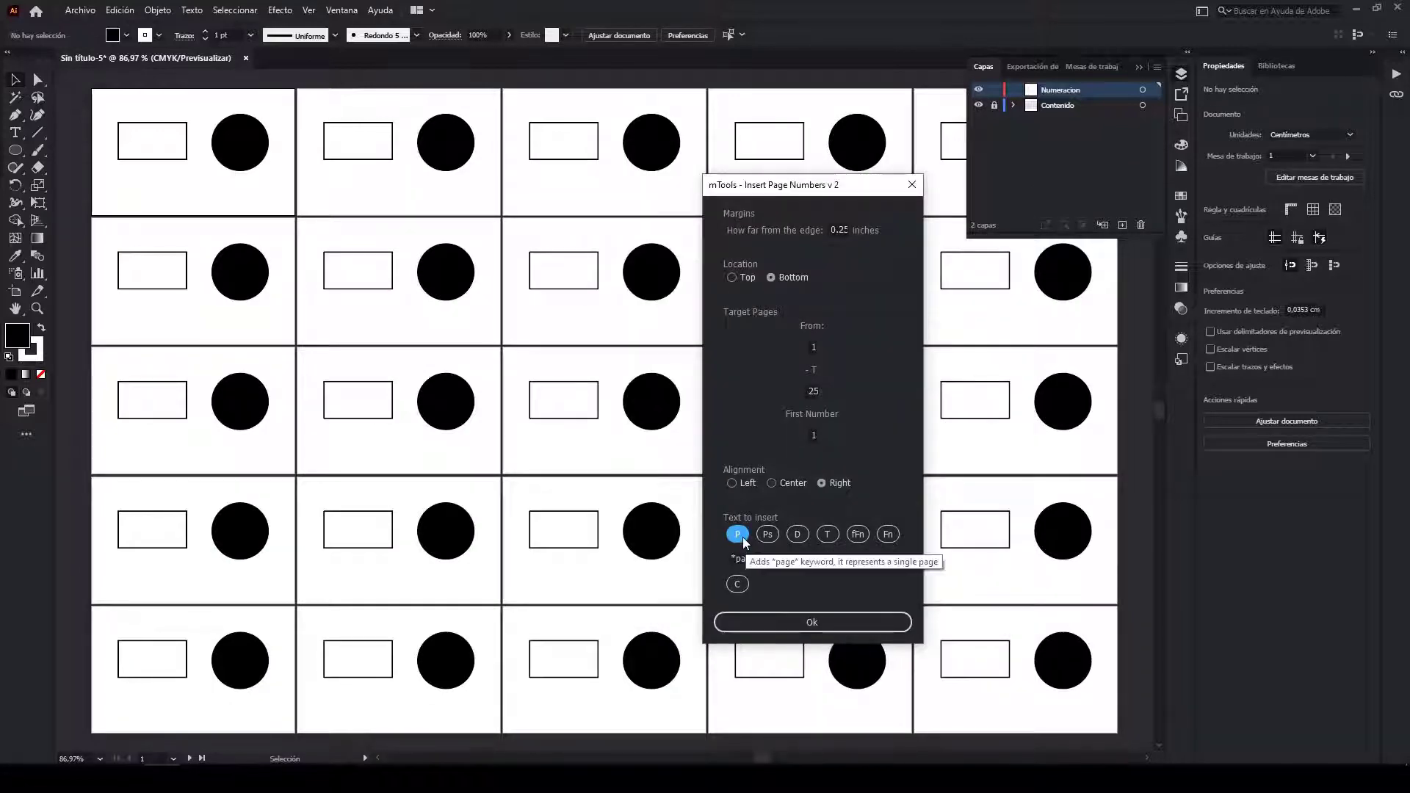
# Step: Add centre-aligned numbers 1 to 25 to the artboards
pyautogui.click(772, 482)
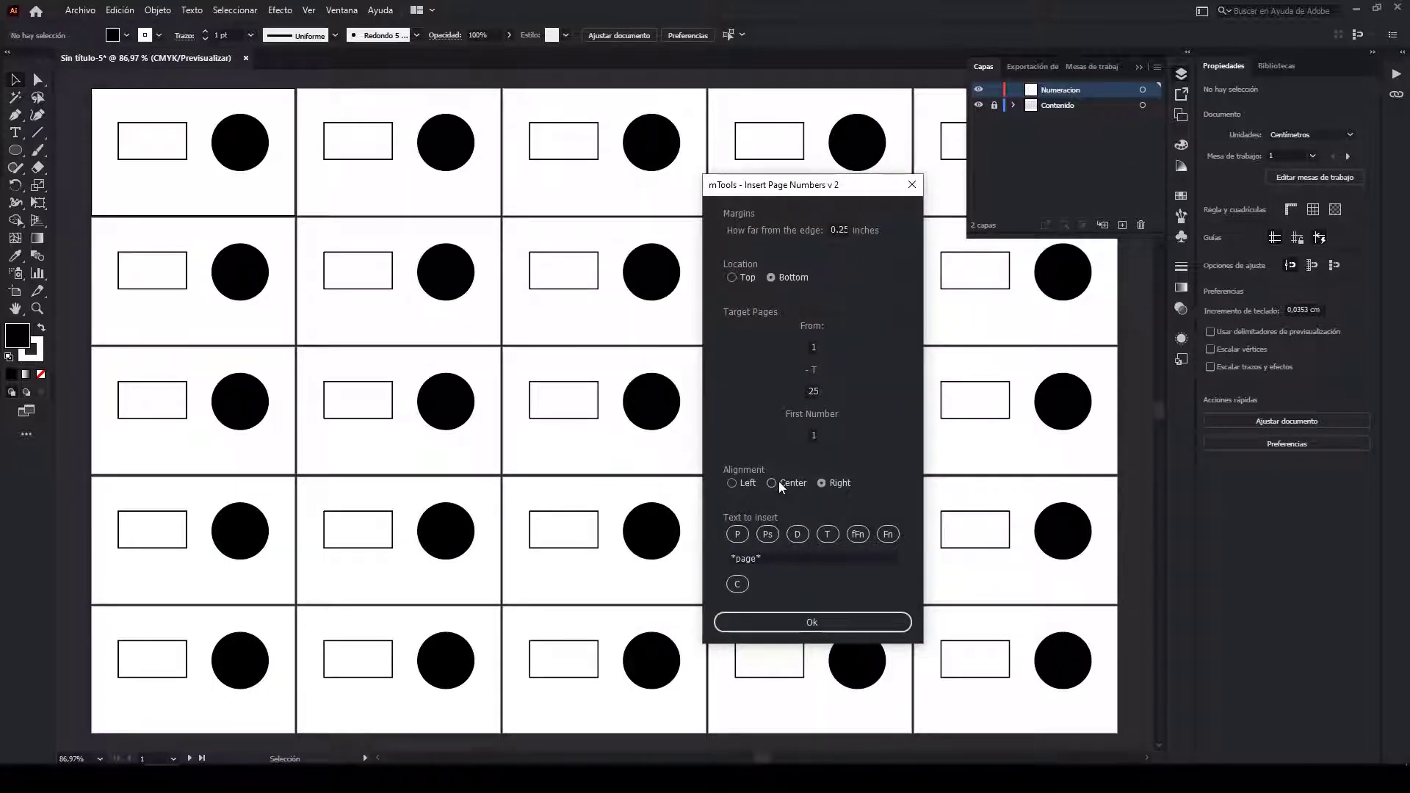
pyautogui.click(830, 628)
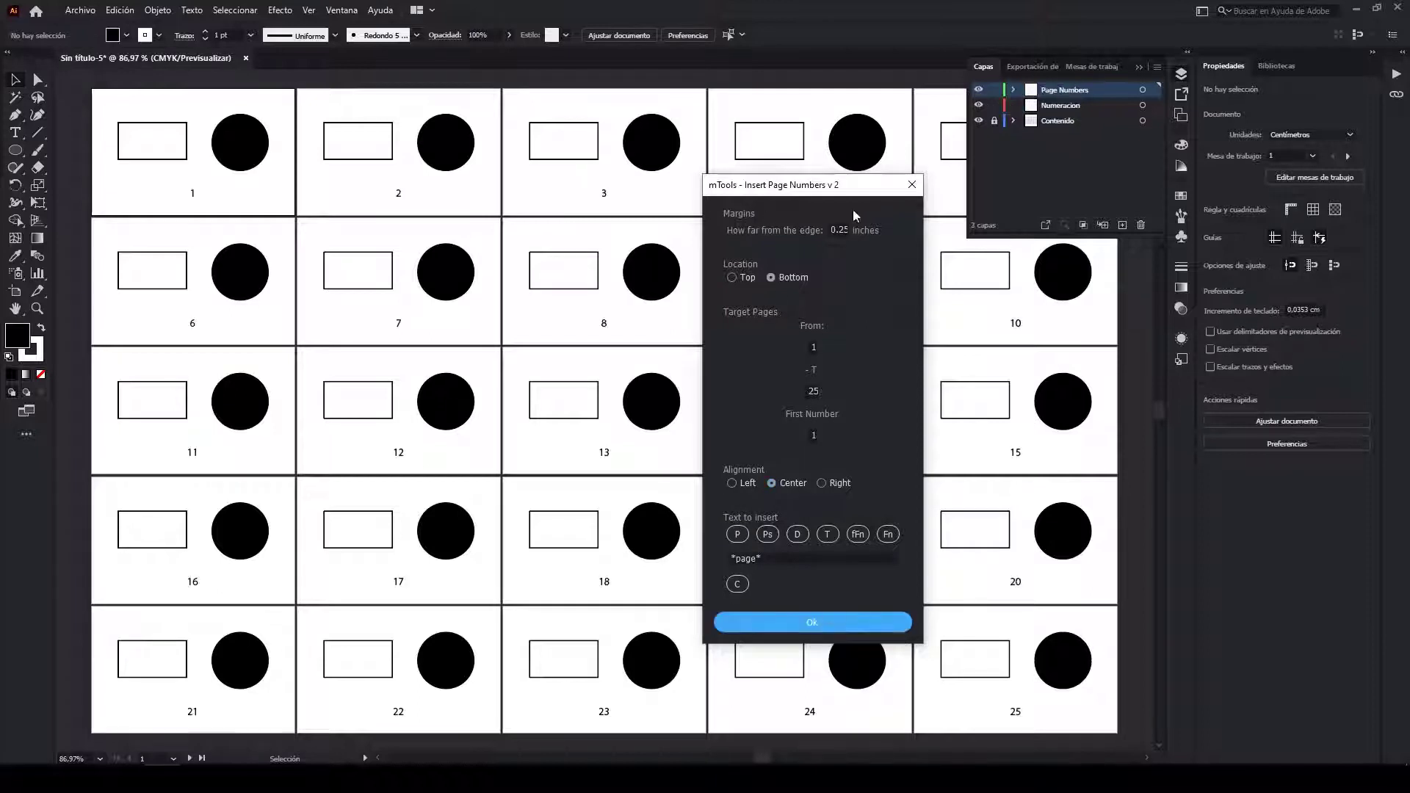
pyautogui.click(911, 184)
pyautogui.scroll(-3, 442, 382)
pyautogui.scroll(2, 442, 382)
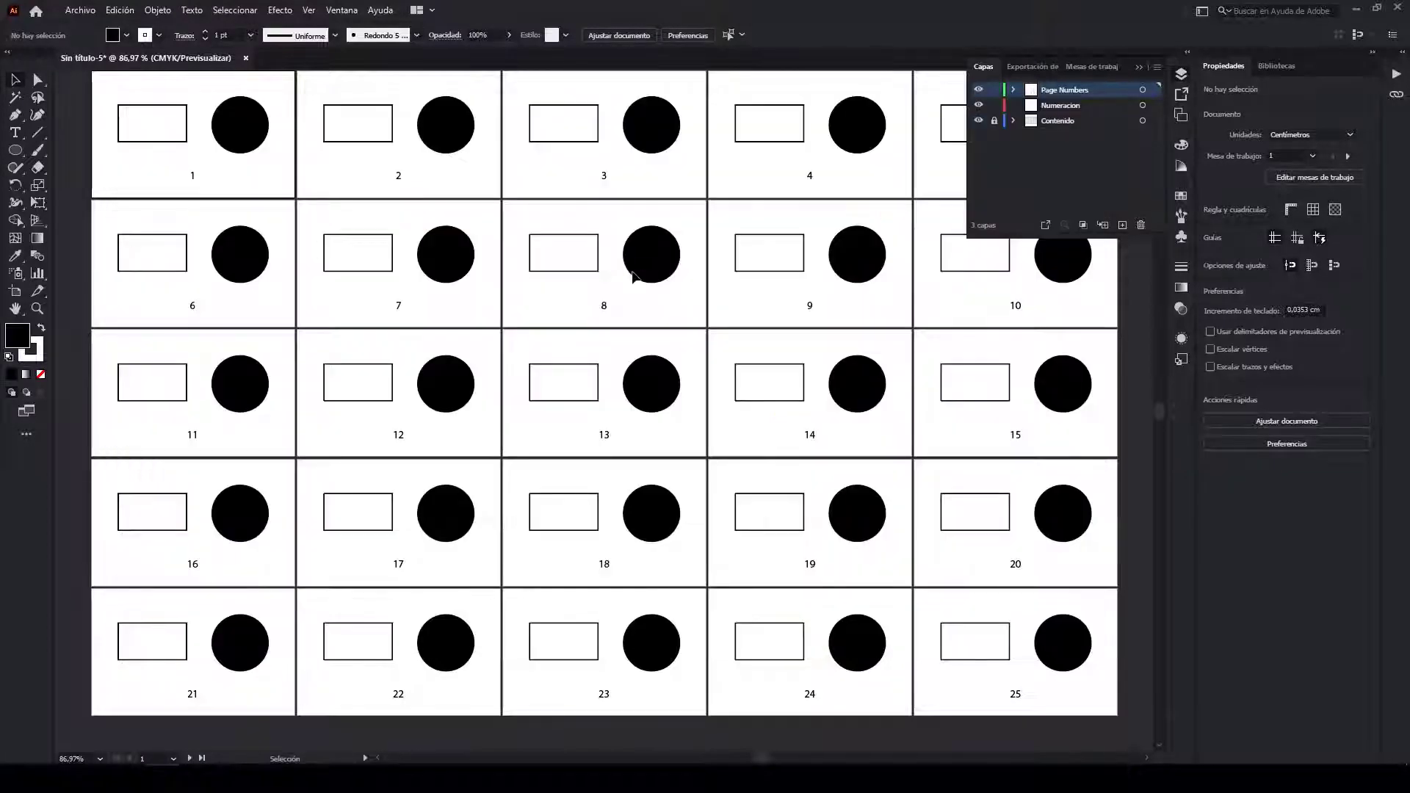
pyautogui.scroll(-5, 633, 275)
# Step: Draw a new large artboard surrounding the whole ticket grid
pyautogui.scroll(3, 659, 270)
pyautogui.scroll(-1, 659, 271)
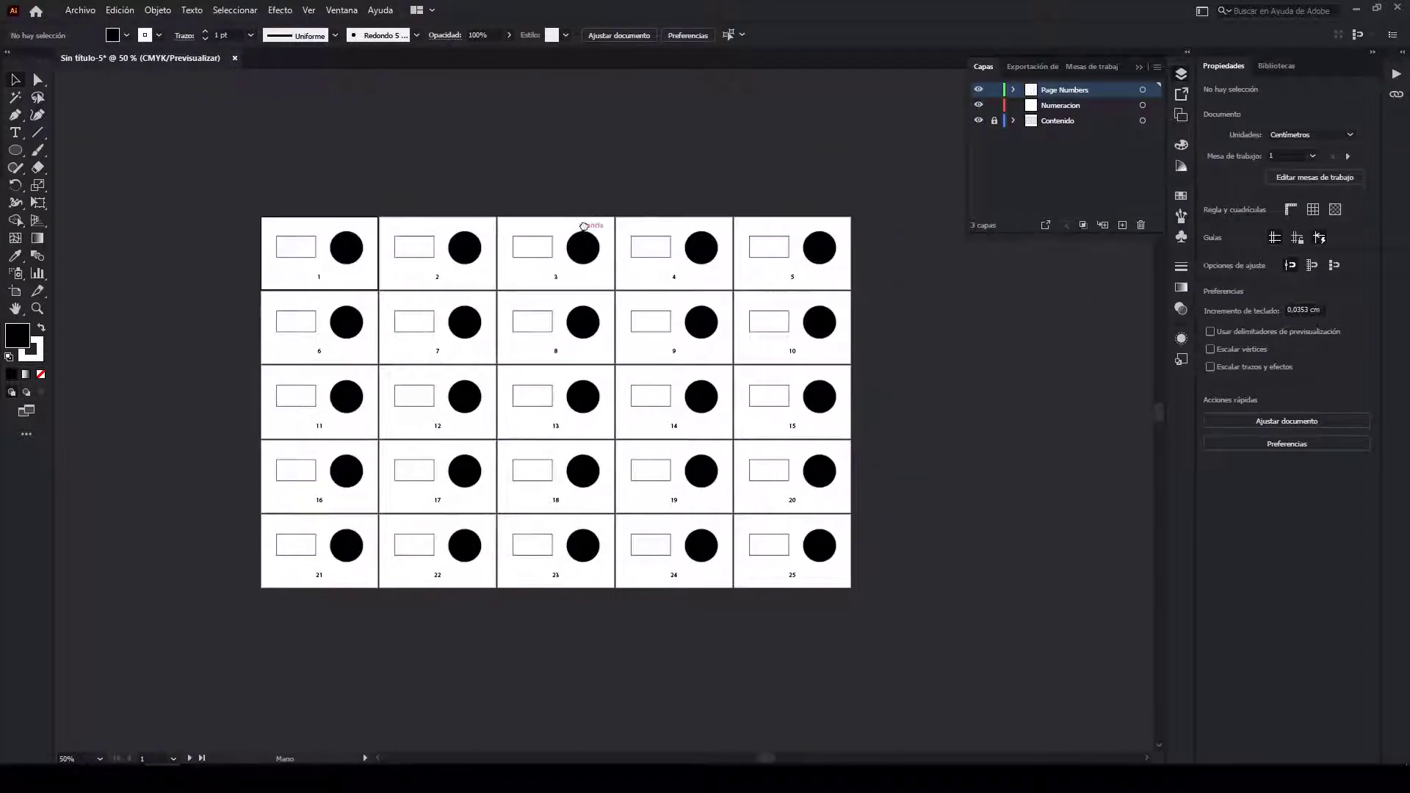
pyautogui.scroll(1, 602, 212)
pyautogui.hotkey('shift', 'o')
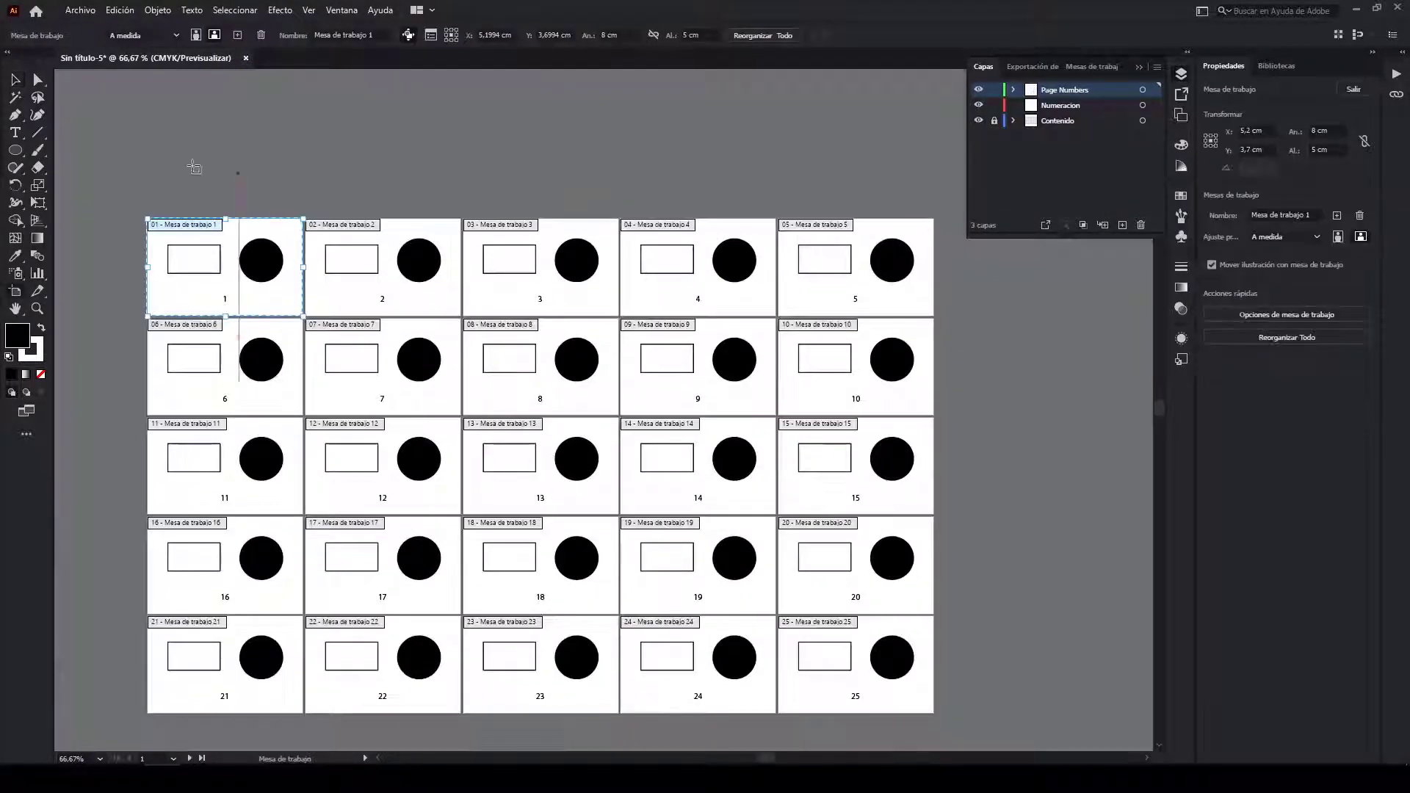
pyautogui.moveTo(100, 171)
pyautogui.mouseDown()
pyautogui.moveTo(927, 711)
pyautogui.moveTo(985, 696)
pyautogui.mouseUp()
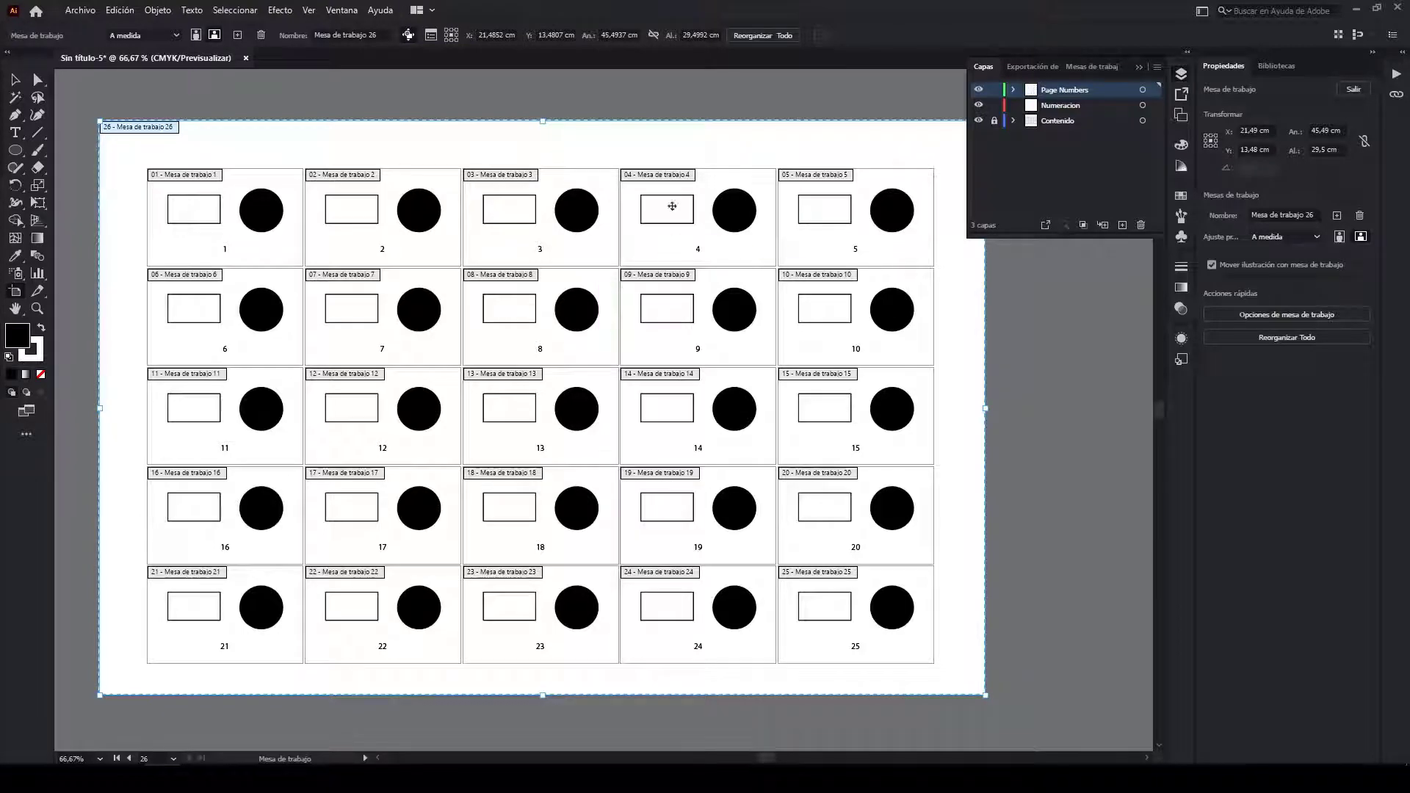
# Step: Search Google for 'tamaño tabloide' to confirm tabloid is 43 × 28 cm
pyautogui.hotkey('alt', 'Tab')
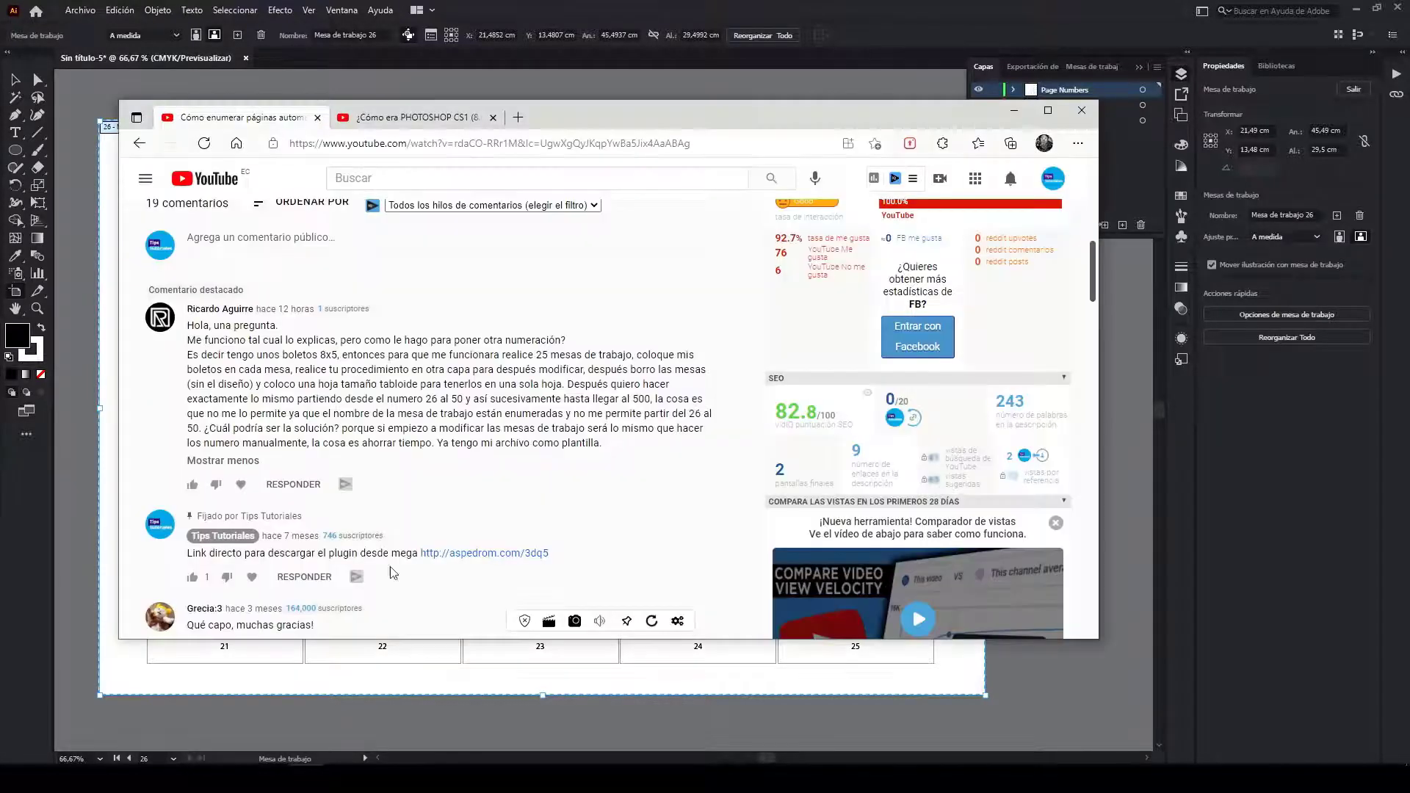
pyautogui.click(518, 119)
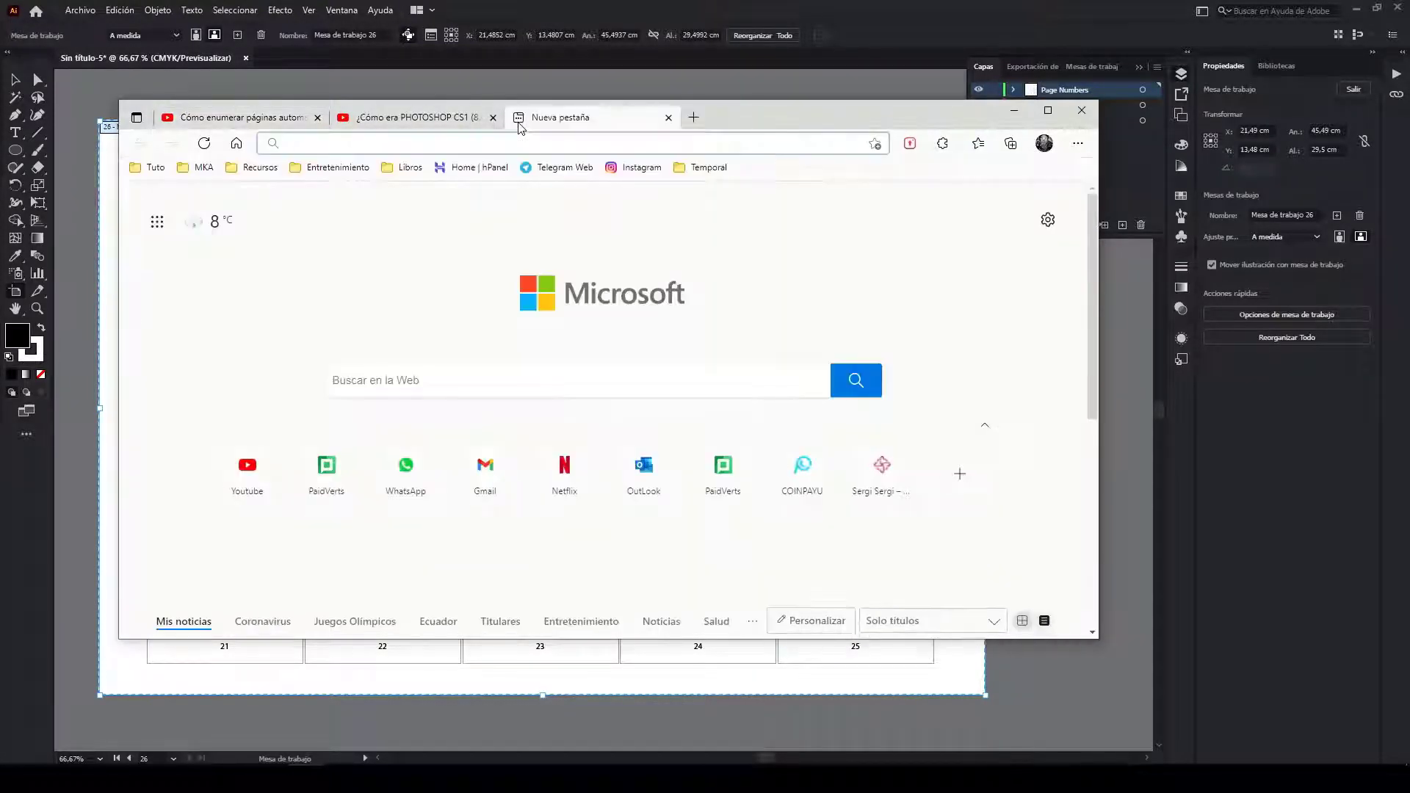
pyautogui.write('tamaño tabloide')
pyautogui.press('Return')
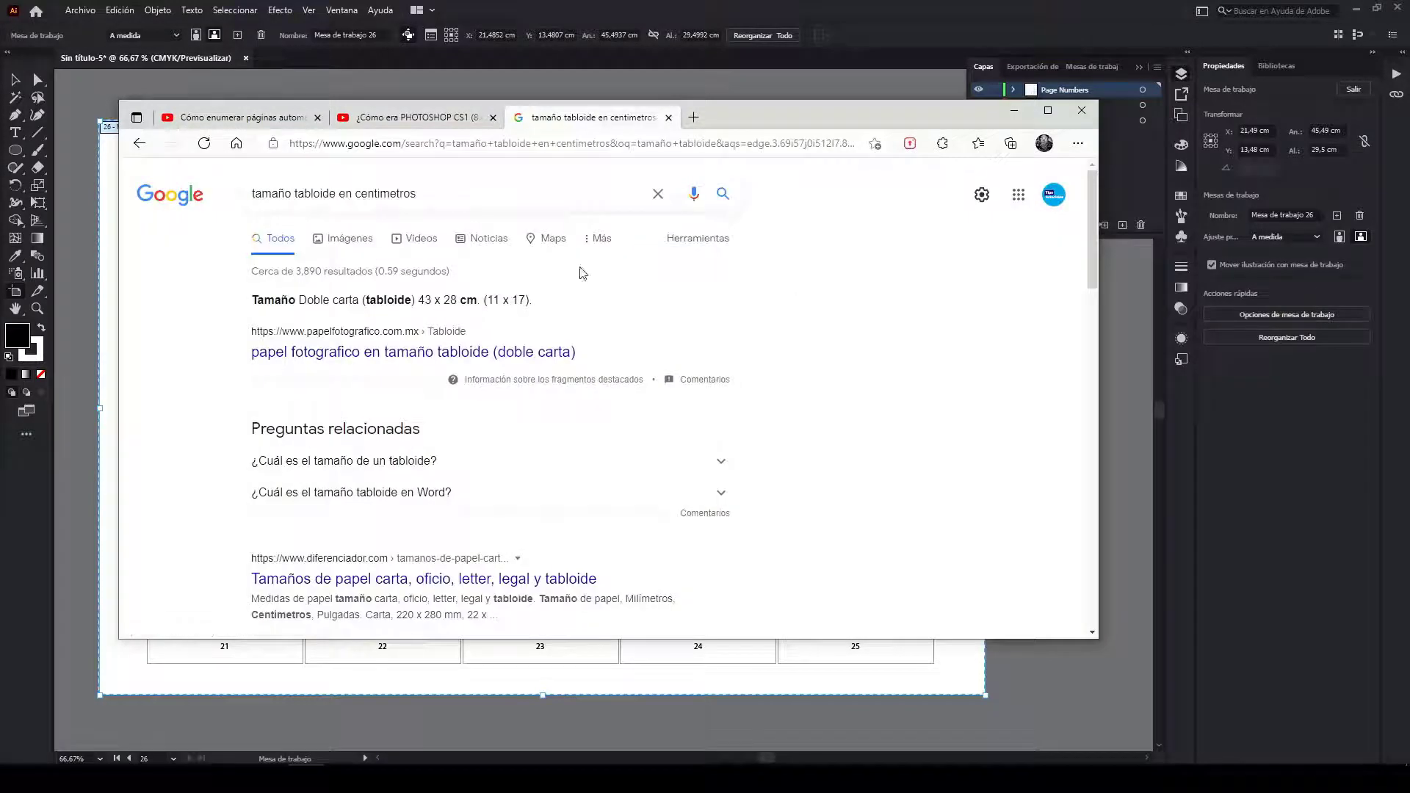
pyautogui.hotkey('alt', 'Tab')
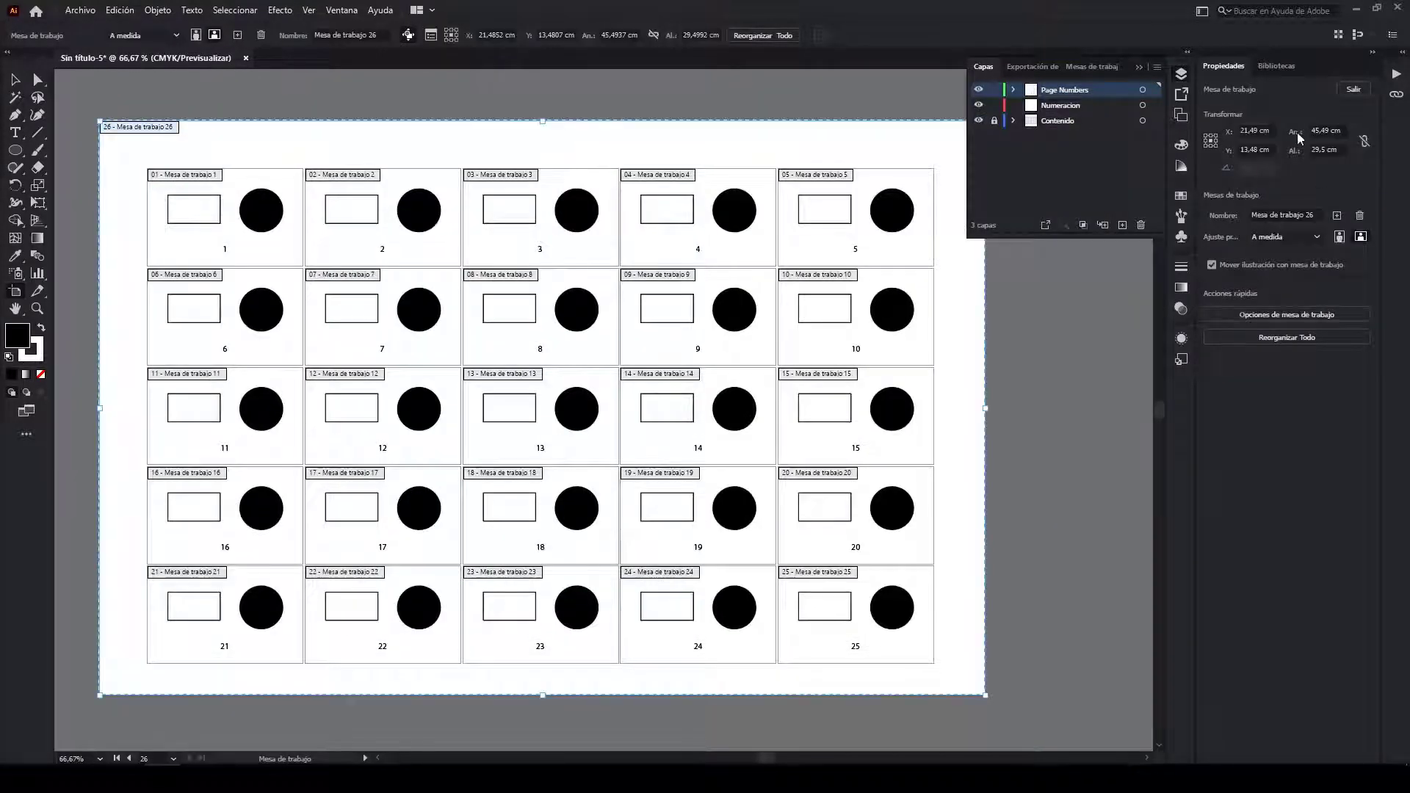
# Step: Set the sheet artboard to 43 cm wide by 28 cm high
pyautogui.click(1322, 131)
pyautogui.write('43')
pyautogui.press('Tab')
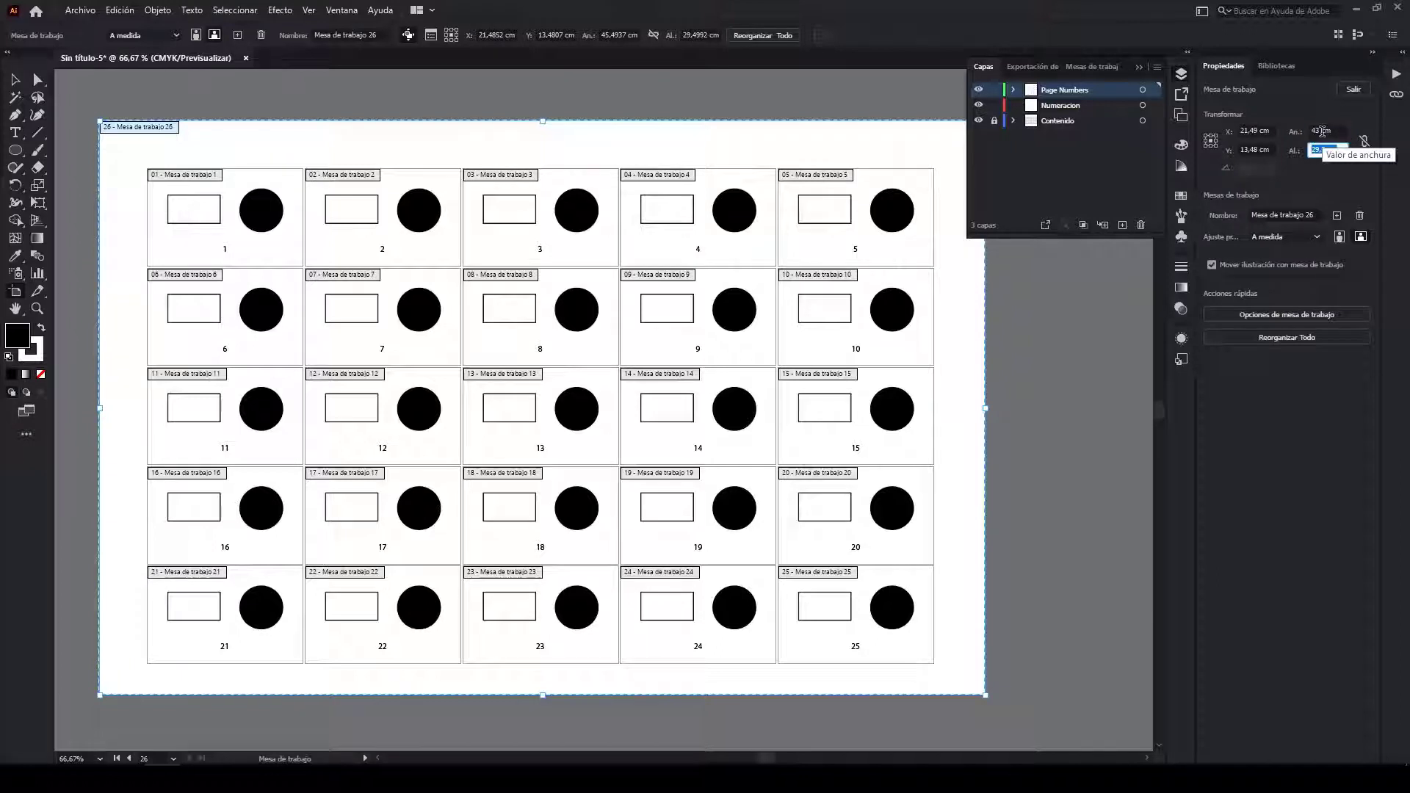
pyautogui.write('28')
pyautogui.press('Return')
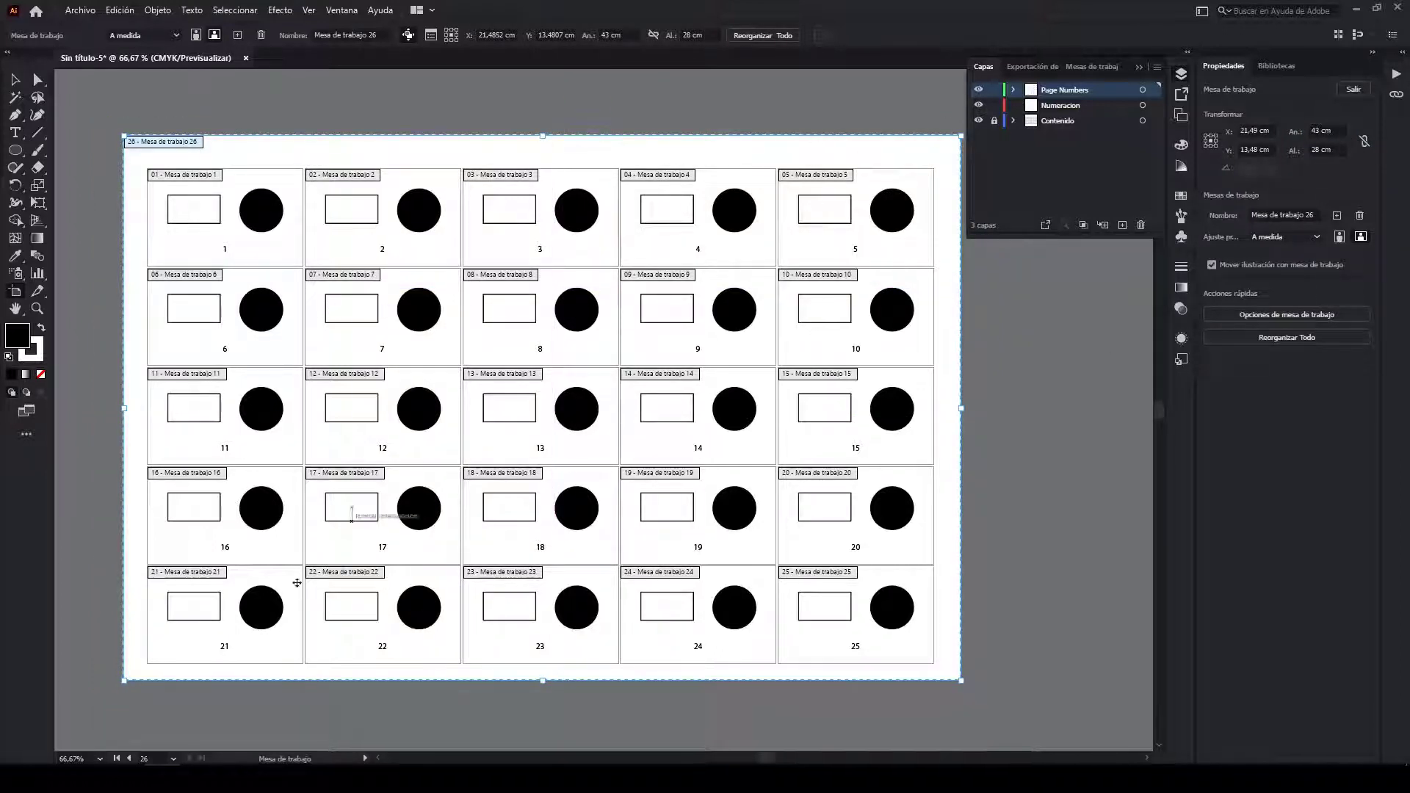
# Step: Leave artboard editing and bring up the YouTube video's comments in Edge
pyautogui.click(21, 85)
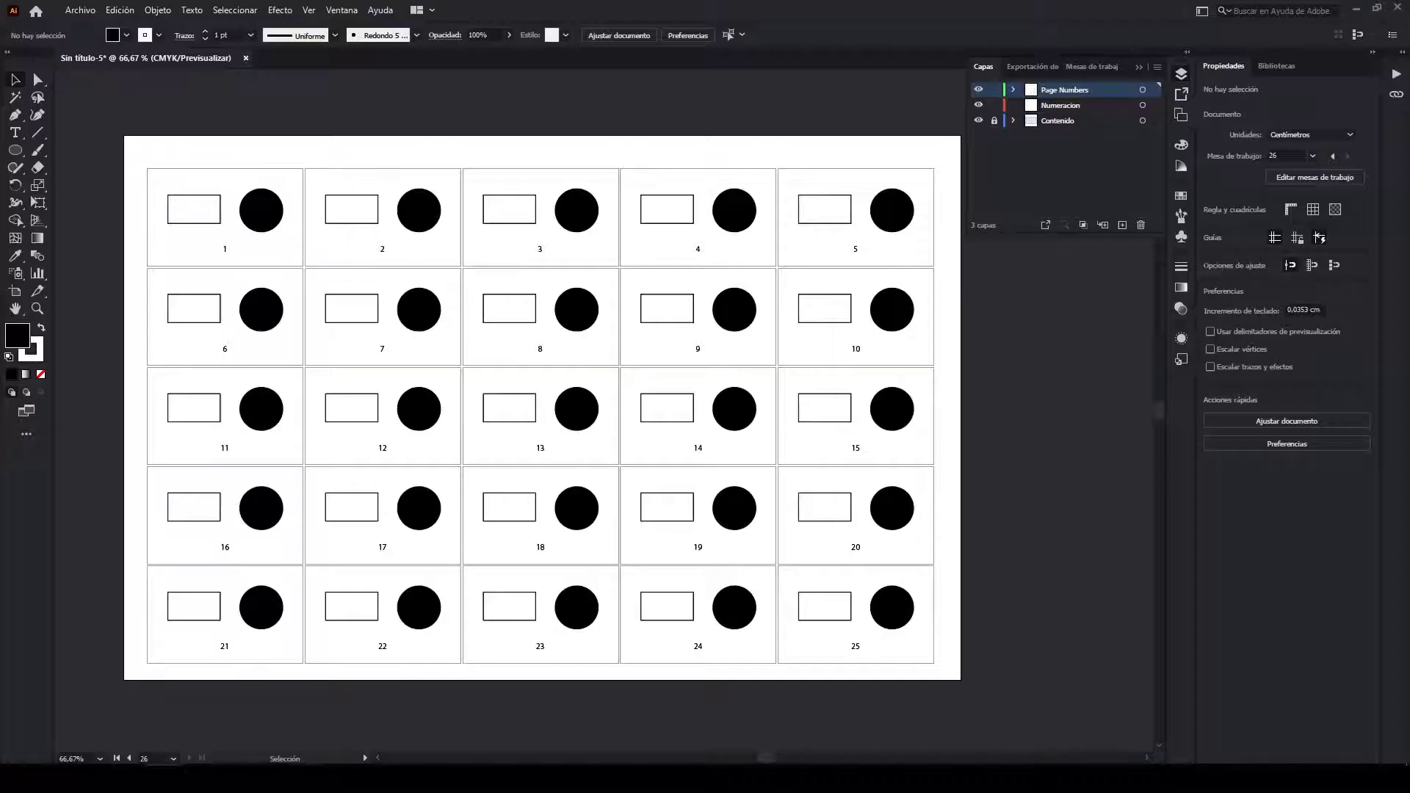
pyautogui.hotkey('alt', 'Tab')
pyautogui.click(250, 118)
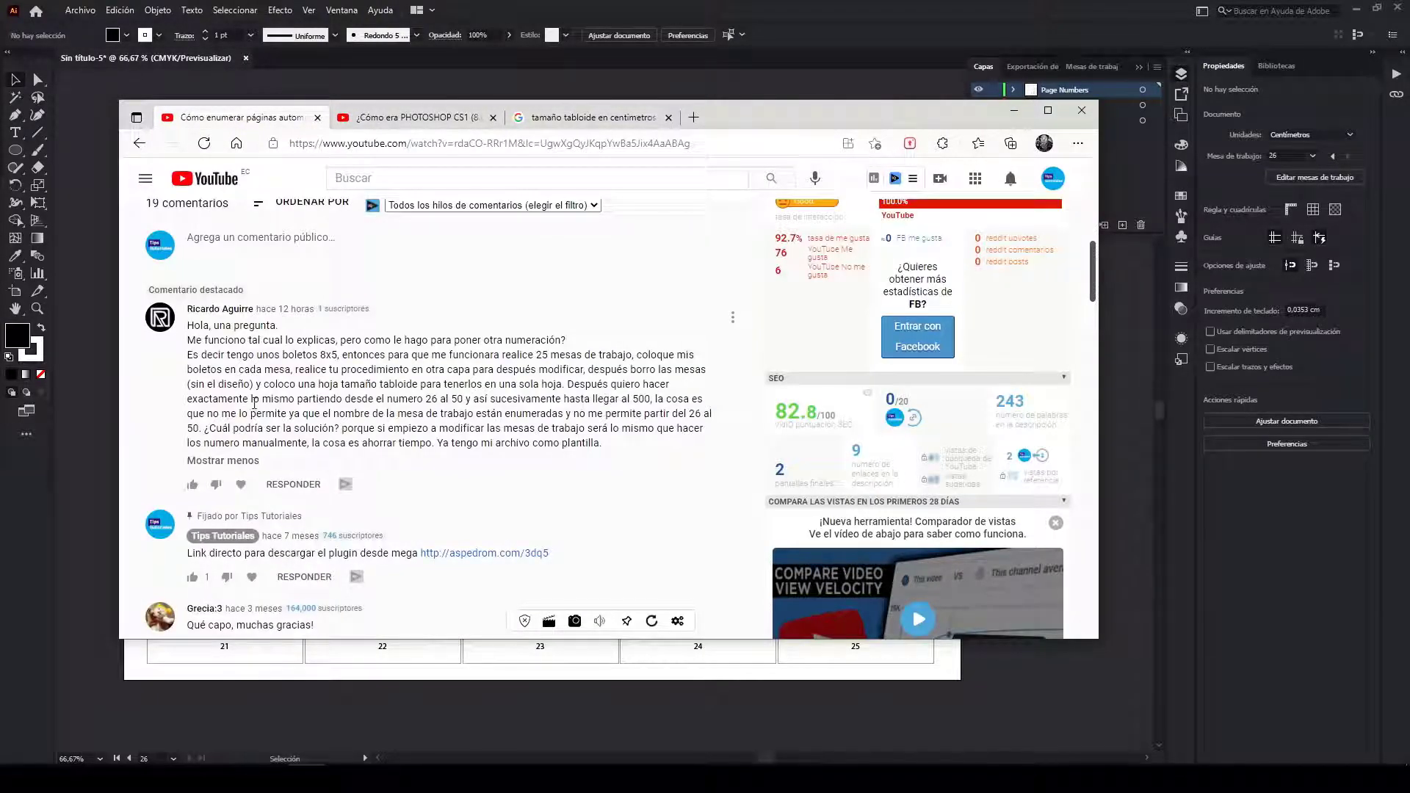
# Step: Highlight the comment's request for tickets on one tabloid sheet, then return to Illustrator
pyautogui.moveTo(484, 385); pyautogui.dragTo(536, 383)
pyautogui.moveTo(649, 371); pyautogui.dragTo(710, 371)
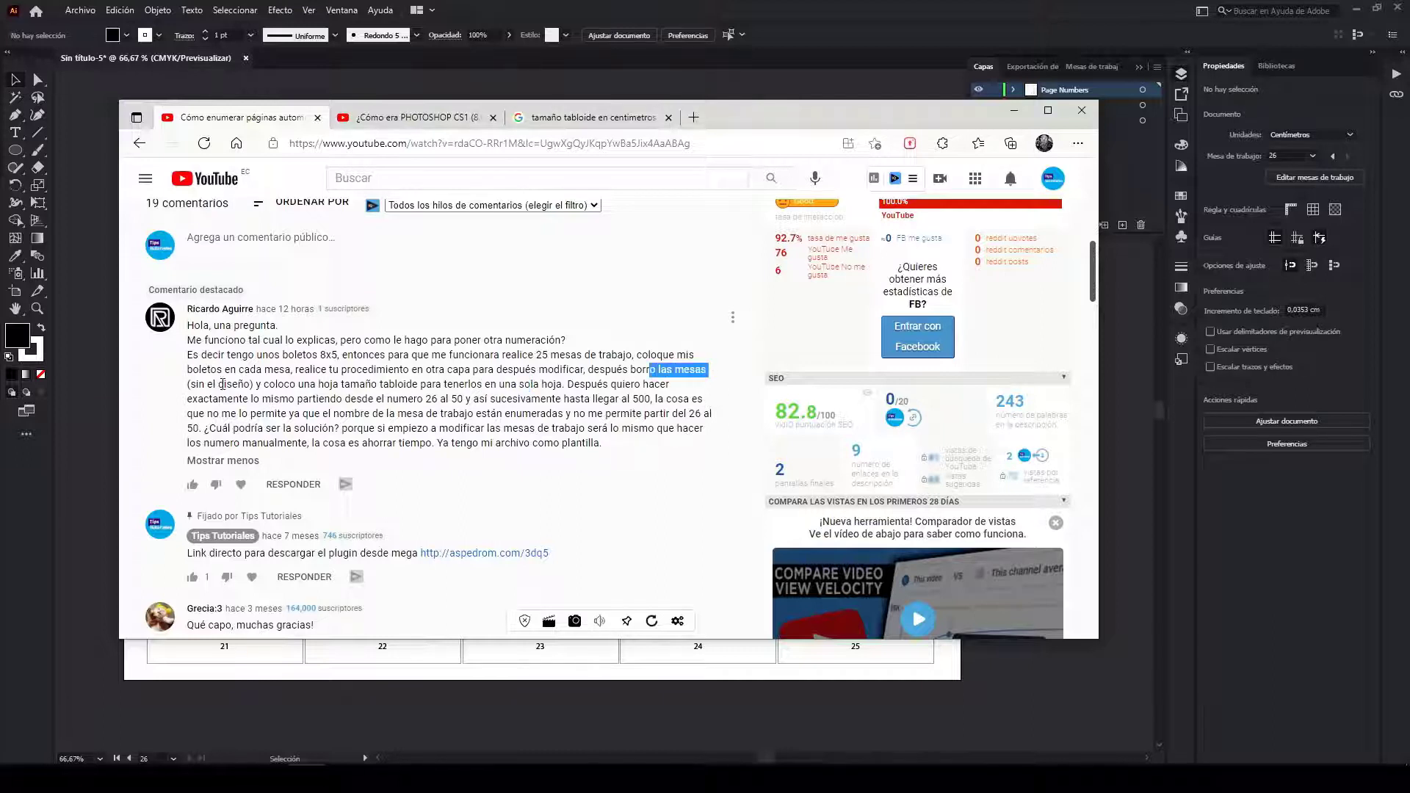
pyautogui.moveTo(277, 384); pyautogui.dragTo(484, 385)
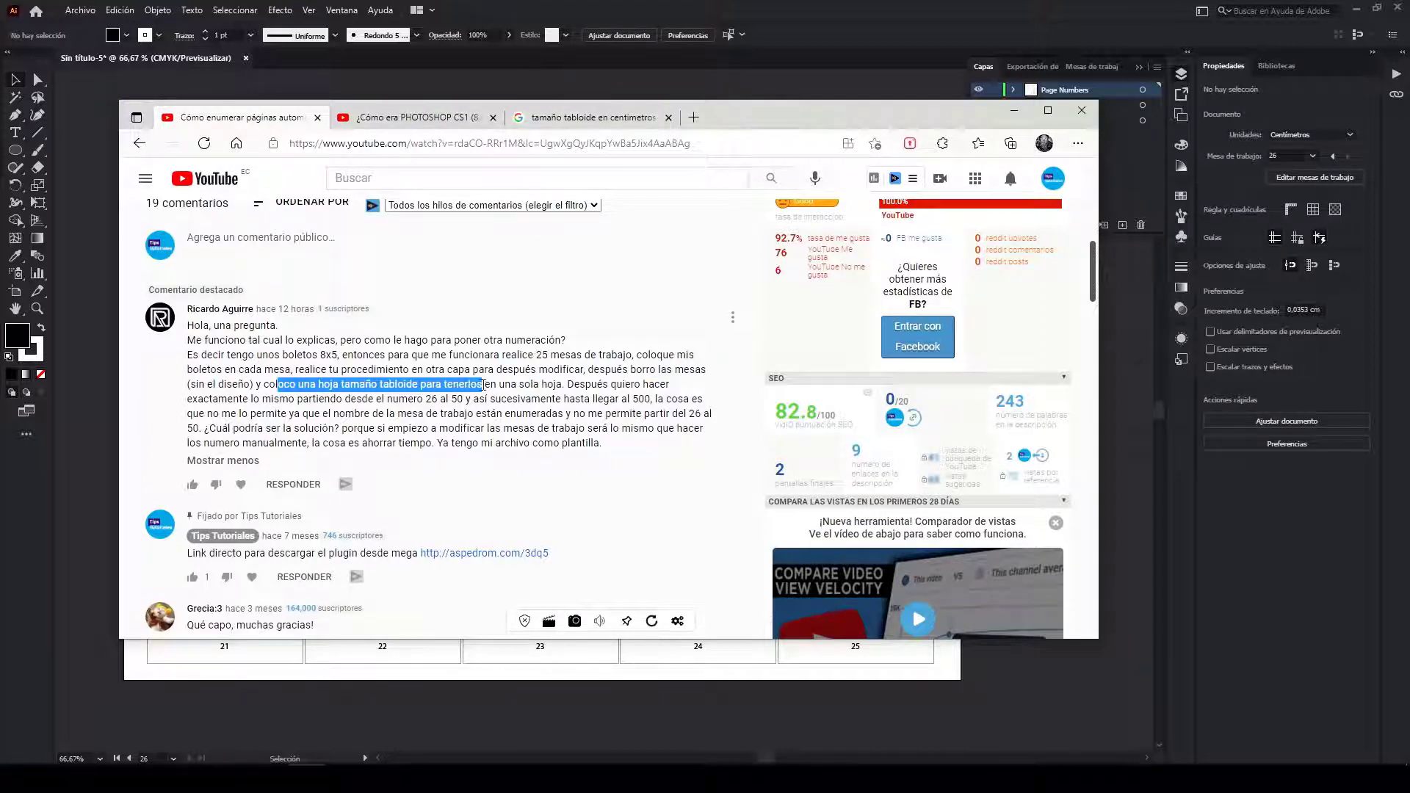
pyautogui.click(602, 86)
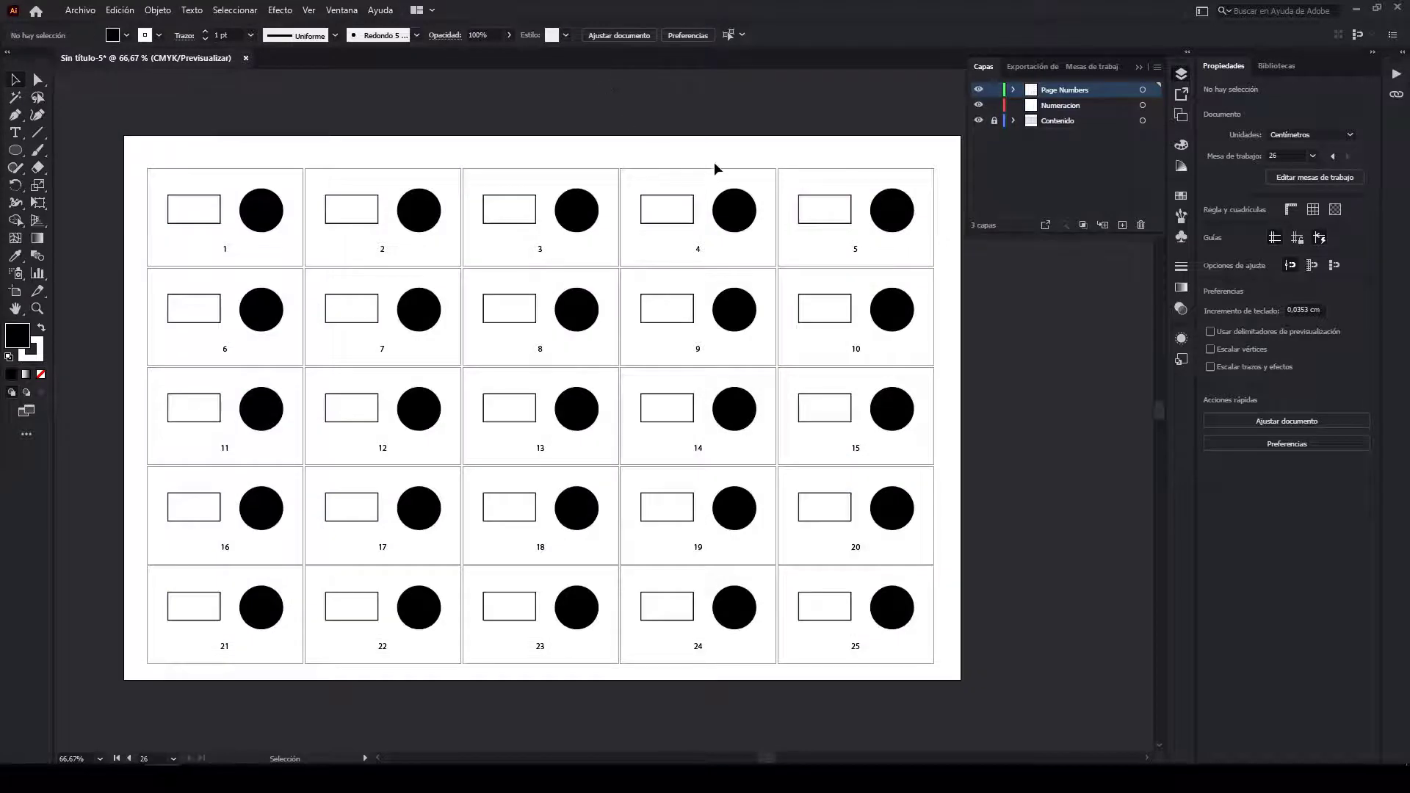
# Step: Move the tabloid artboard slightly down without the artwork, then open the Save for Web preview
pyautogui.hotkey('shift', 'o')
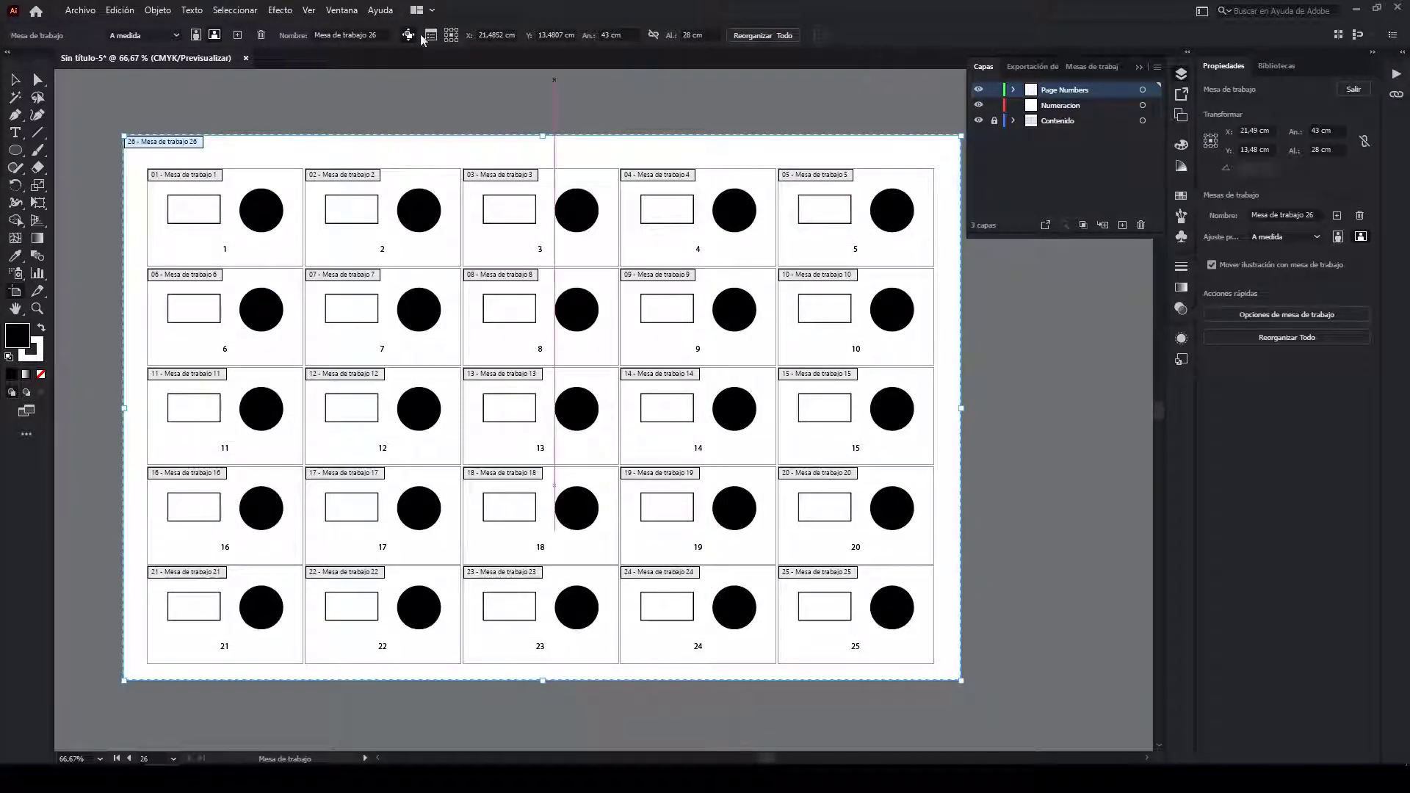
pyautogui.click(408, 36)
pyautogui.moveTo(678, 151); pyautogui.dragTo(683, 159)
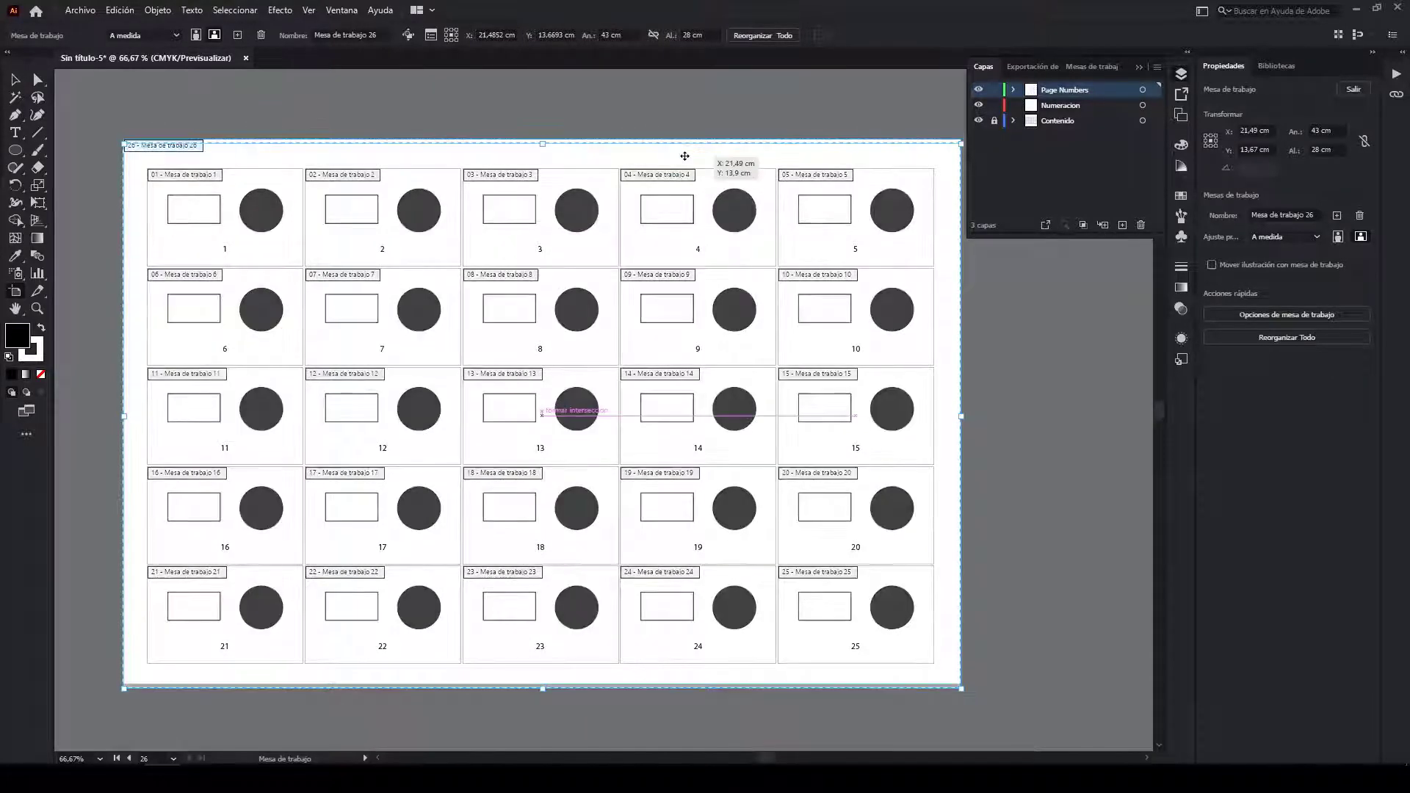
pyautogui.press('Escape')
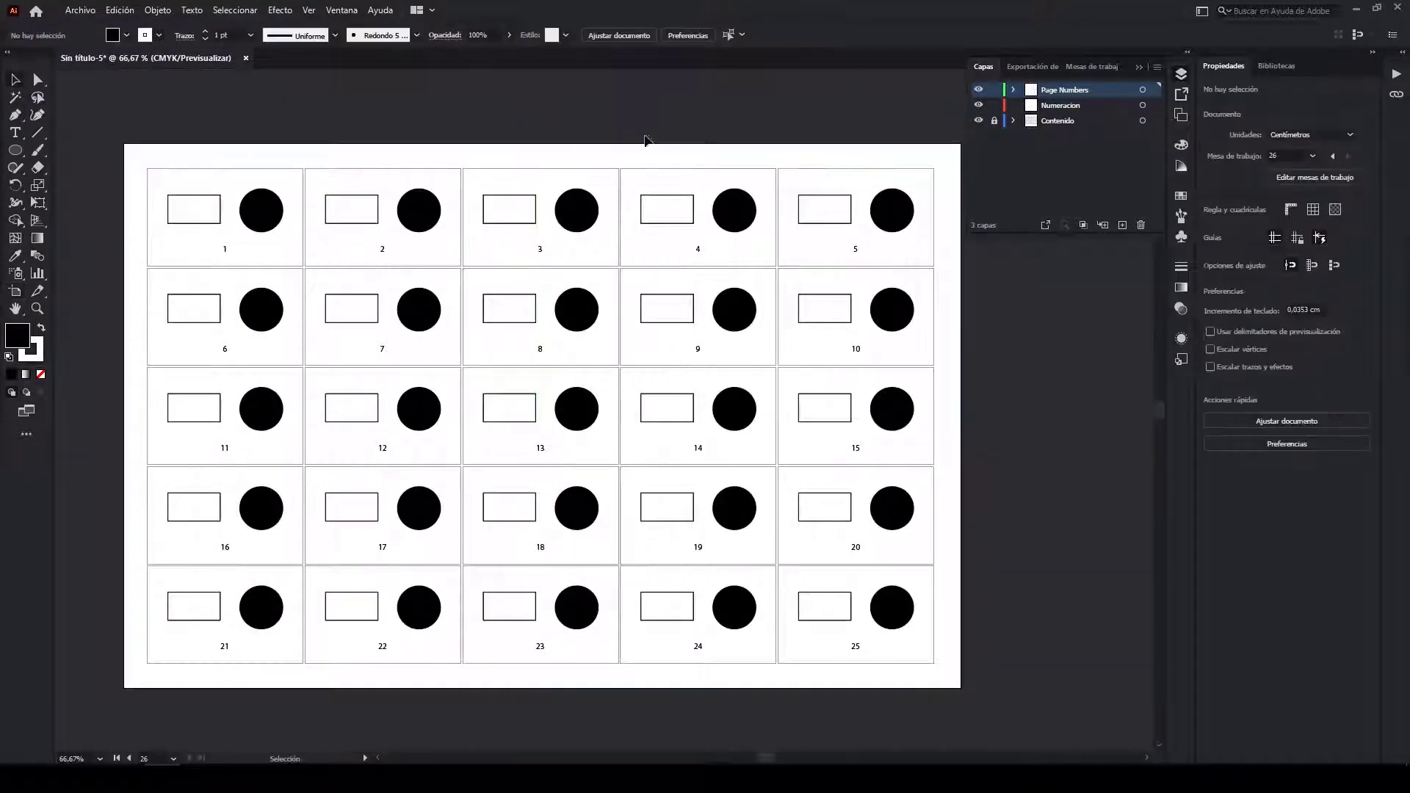
pyautogui.hotkey('ctrl', 'alt', 'shift', 's')
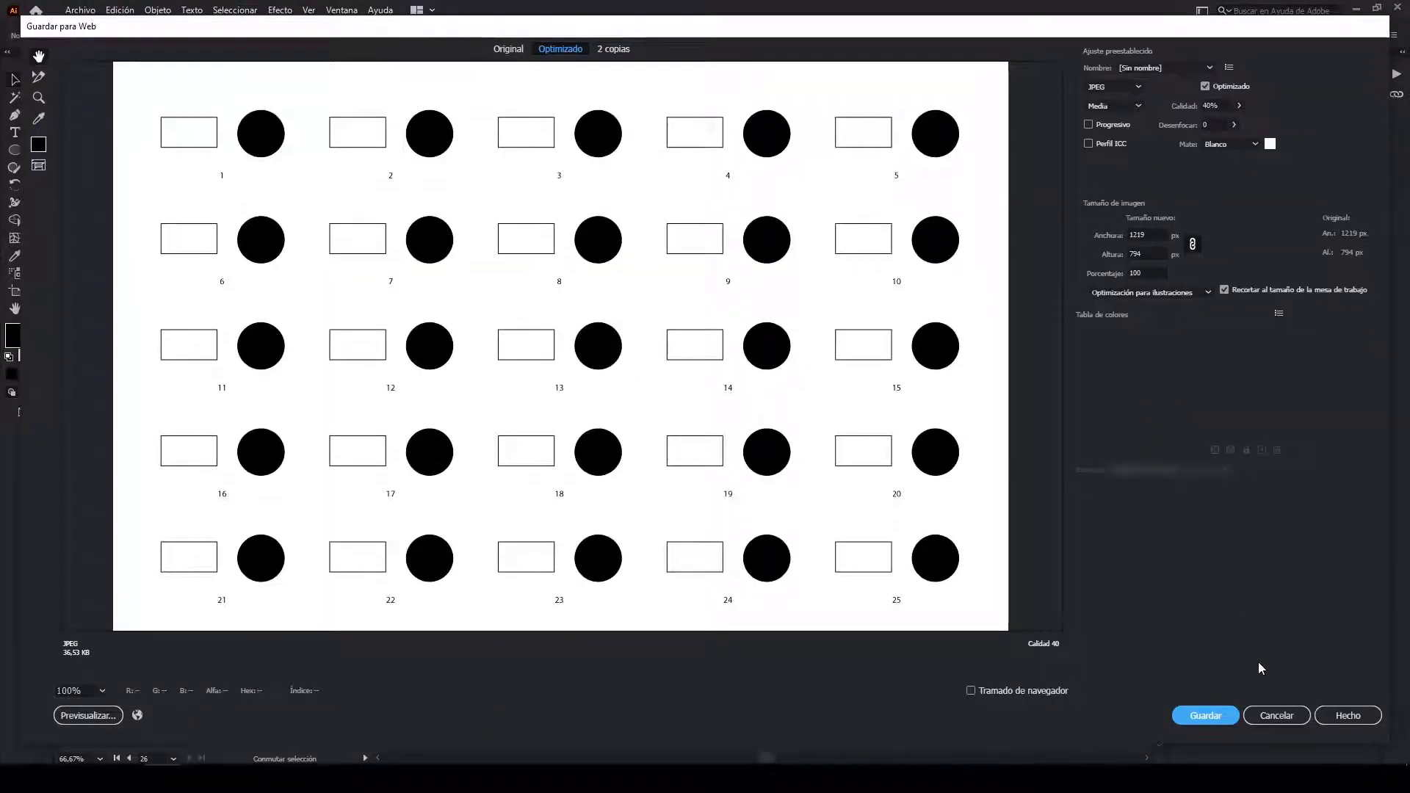
# Step: Cancel the web export, then start a Save As to the Desktop with the old file name selected
pyautogui.click(1276, 715)
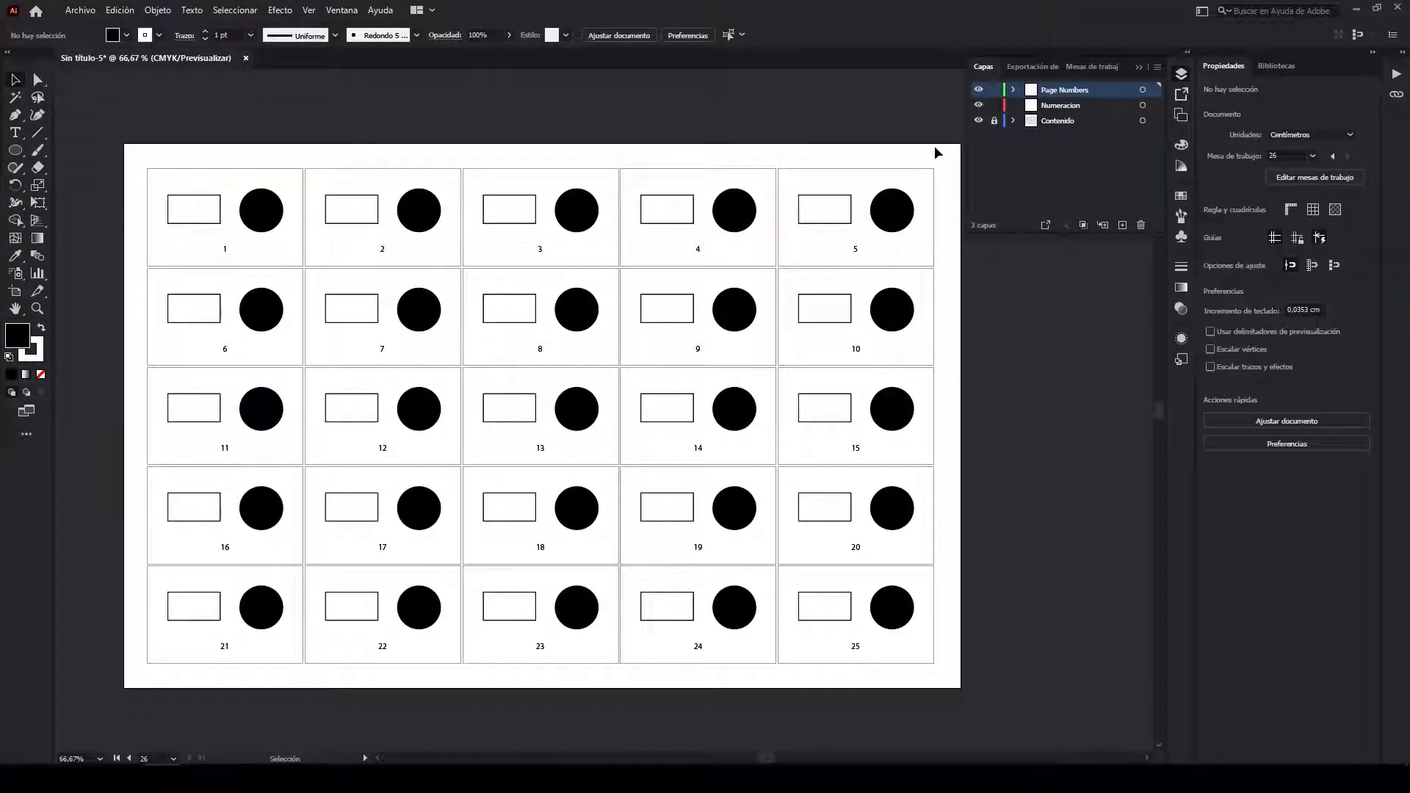
pyautogui.click(1182, 116)
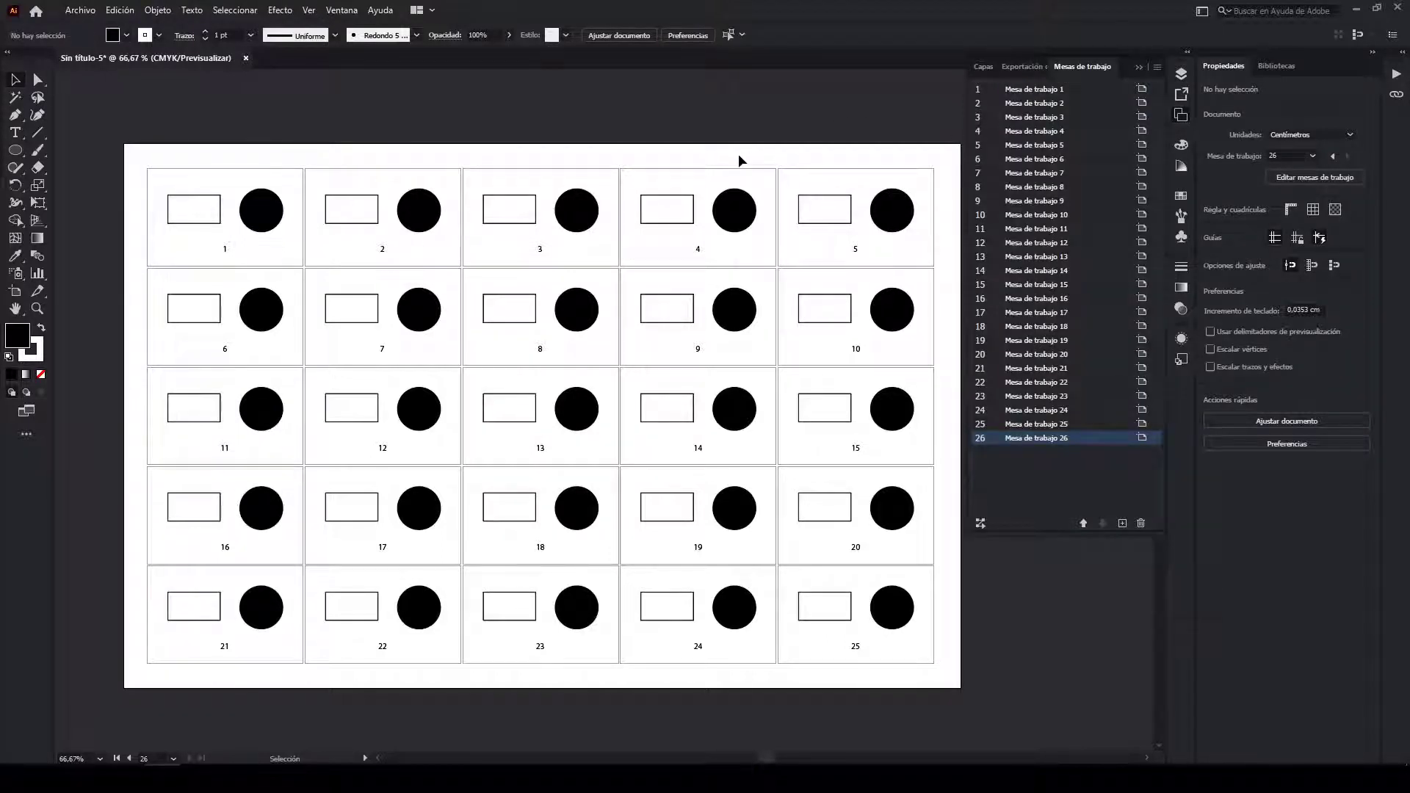
pyautogui.hotkey('ctrl', 's')
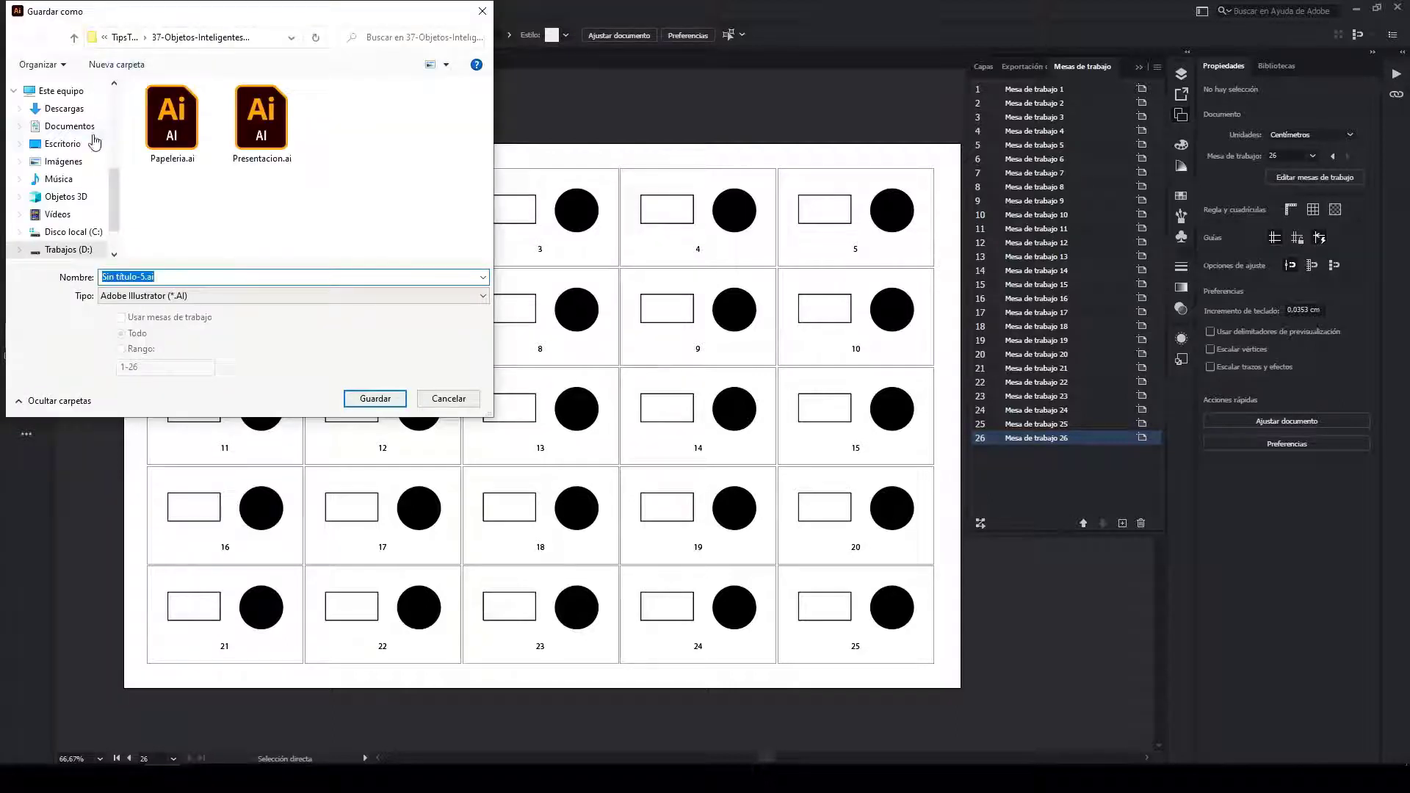
pyautogui.click(63, 144)
pyautogui.click(145, 276)
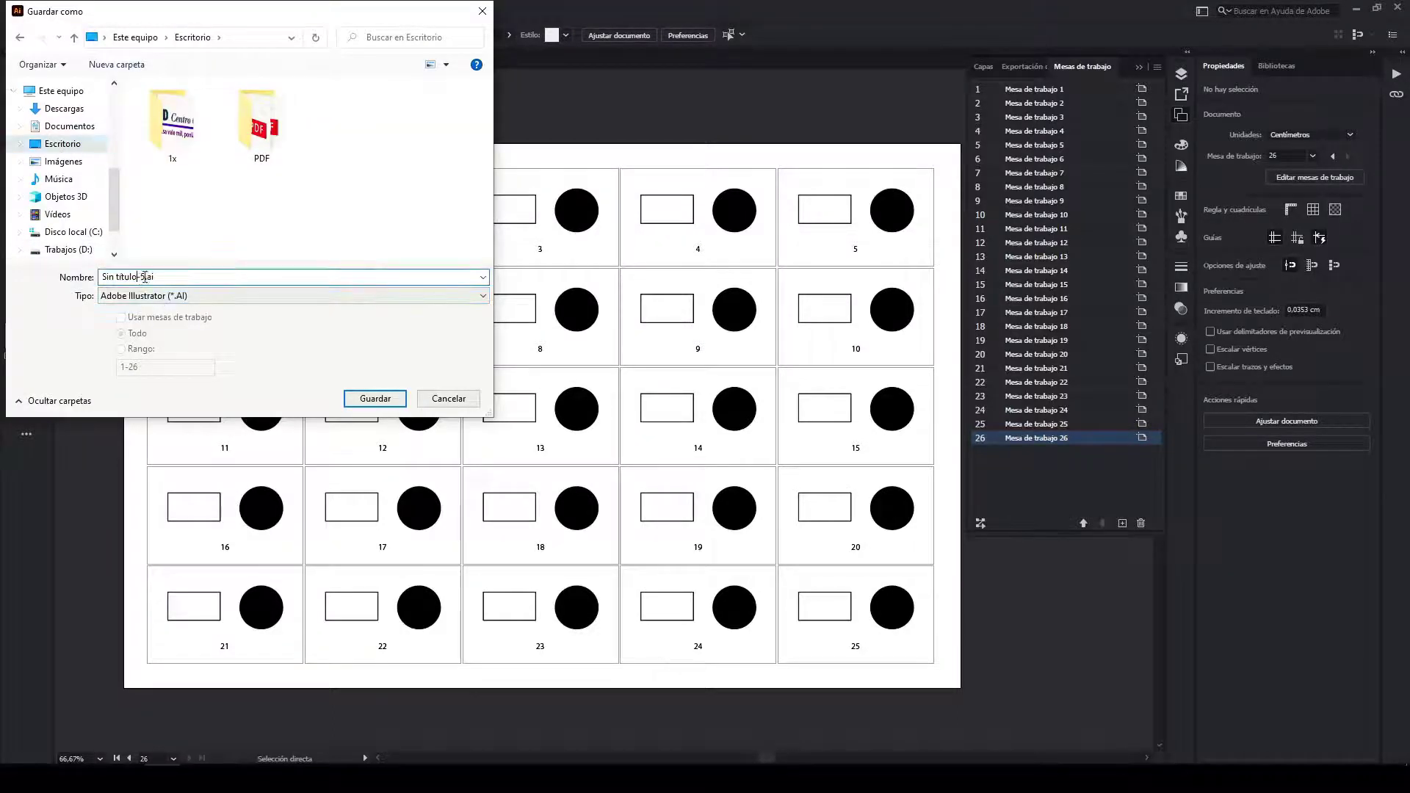
pyautogui.moveTo(145, 277); pyautogui.dragTo(62, 276)
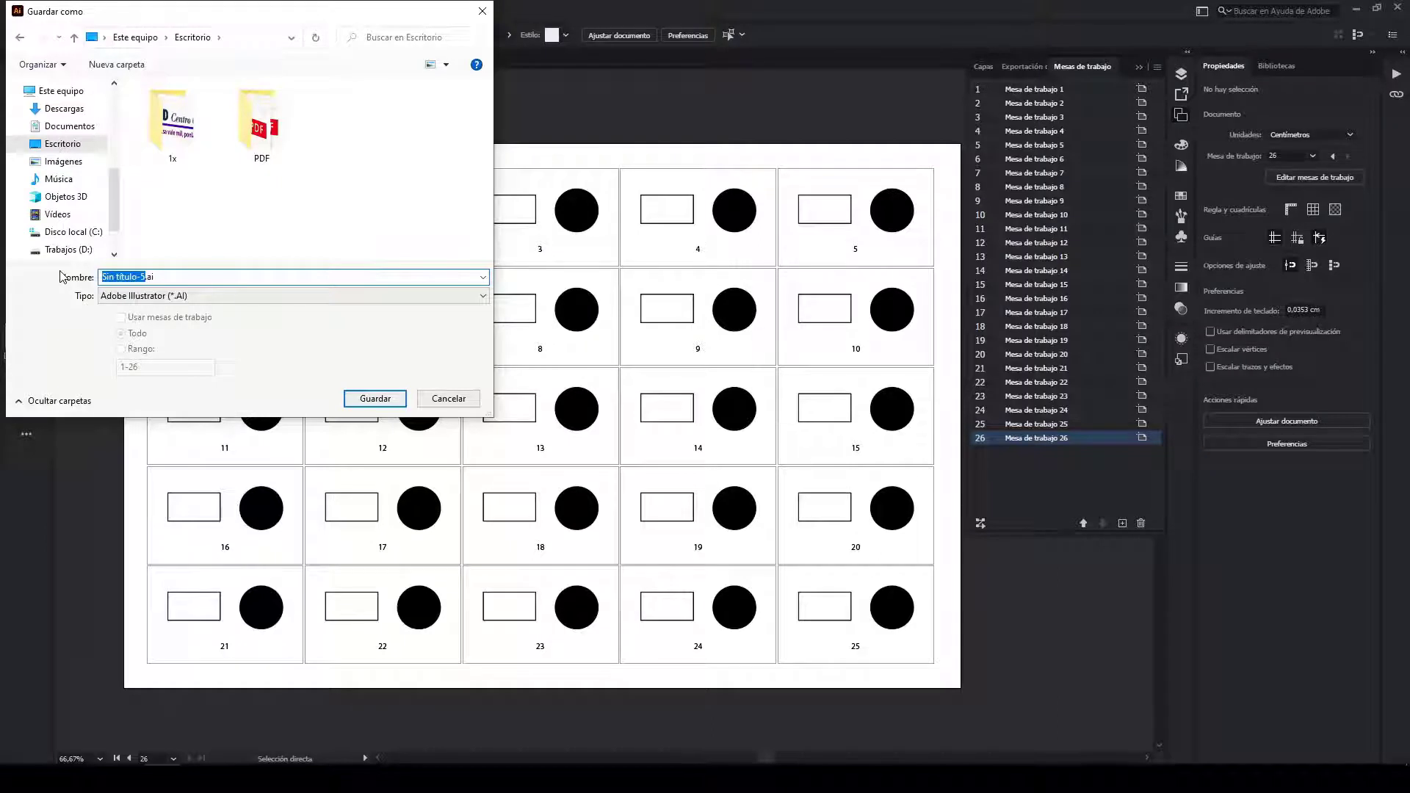
# Step: Name the file Resuelvo-Suma and accept the default Illustrator save options
pyautogui.write('Resuelvo')
pyautogui.write('-Suma')
pyautogui.press('Return')
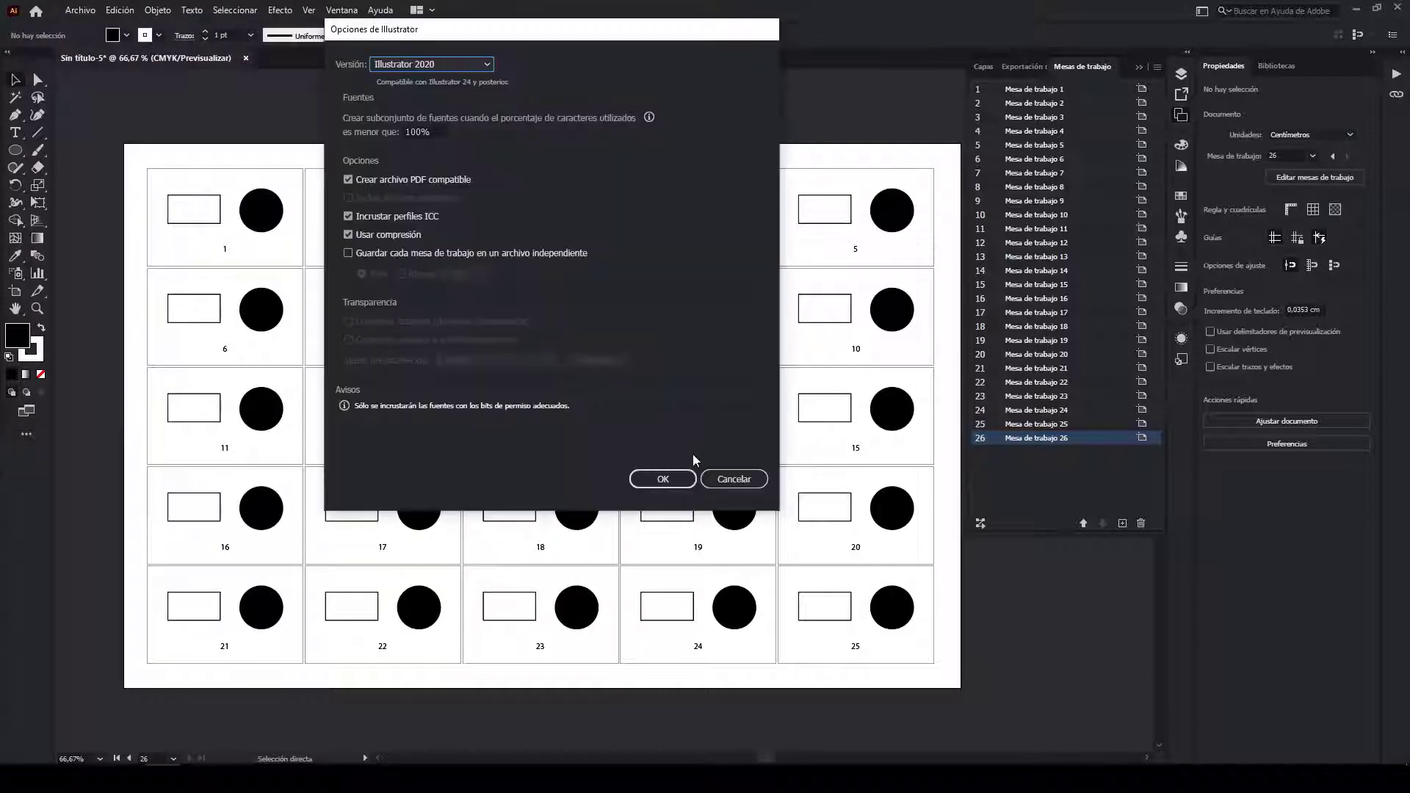
pyautogui.click(662, 479)
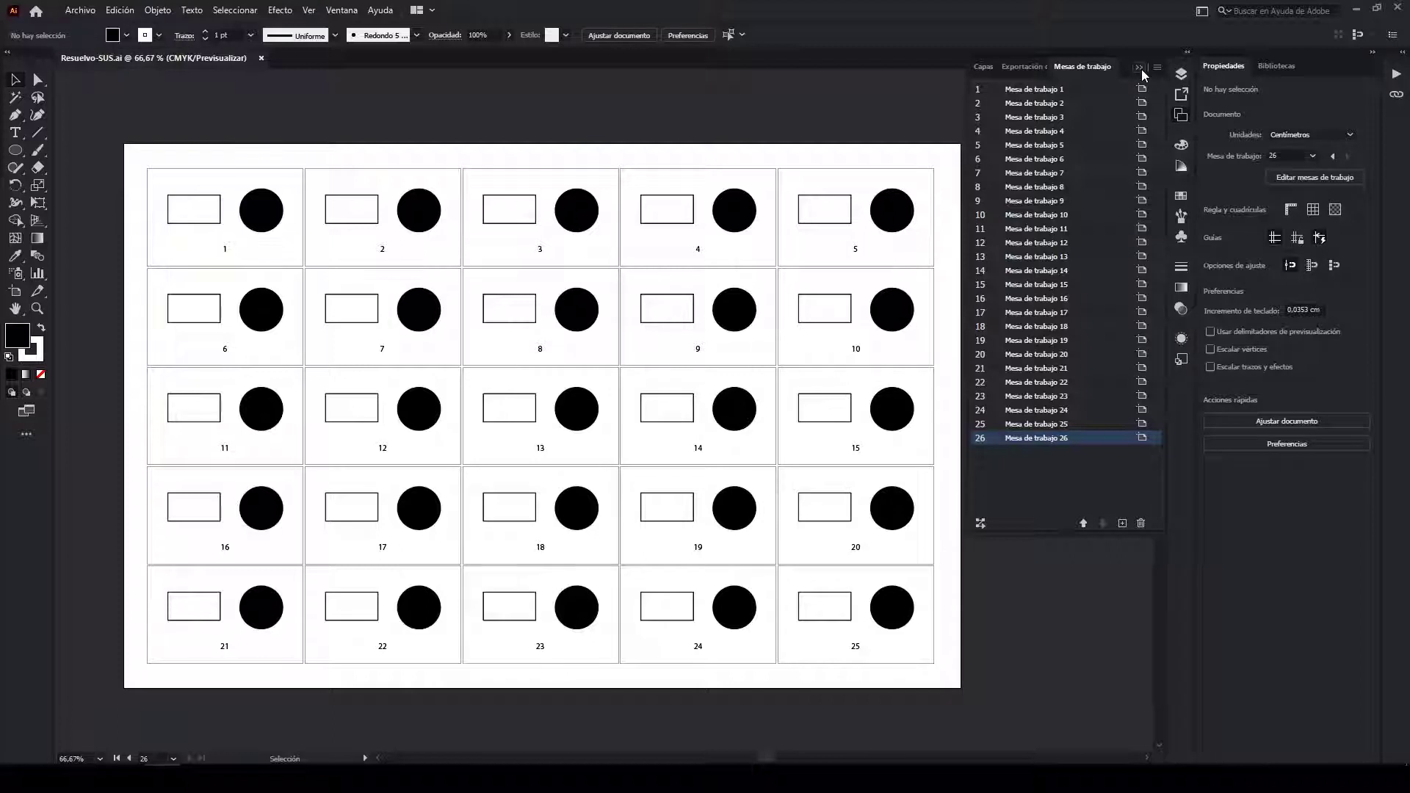
# Step: In the Layers panel, rename Page Numbers to 01-25 and turn off its visibility
pyautogui.click(1179, 74)
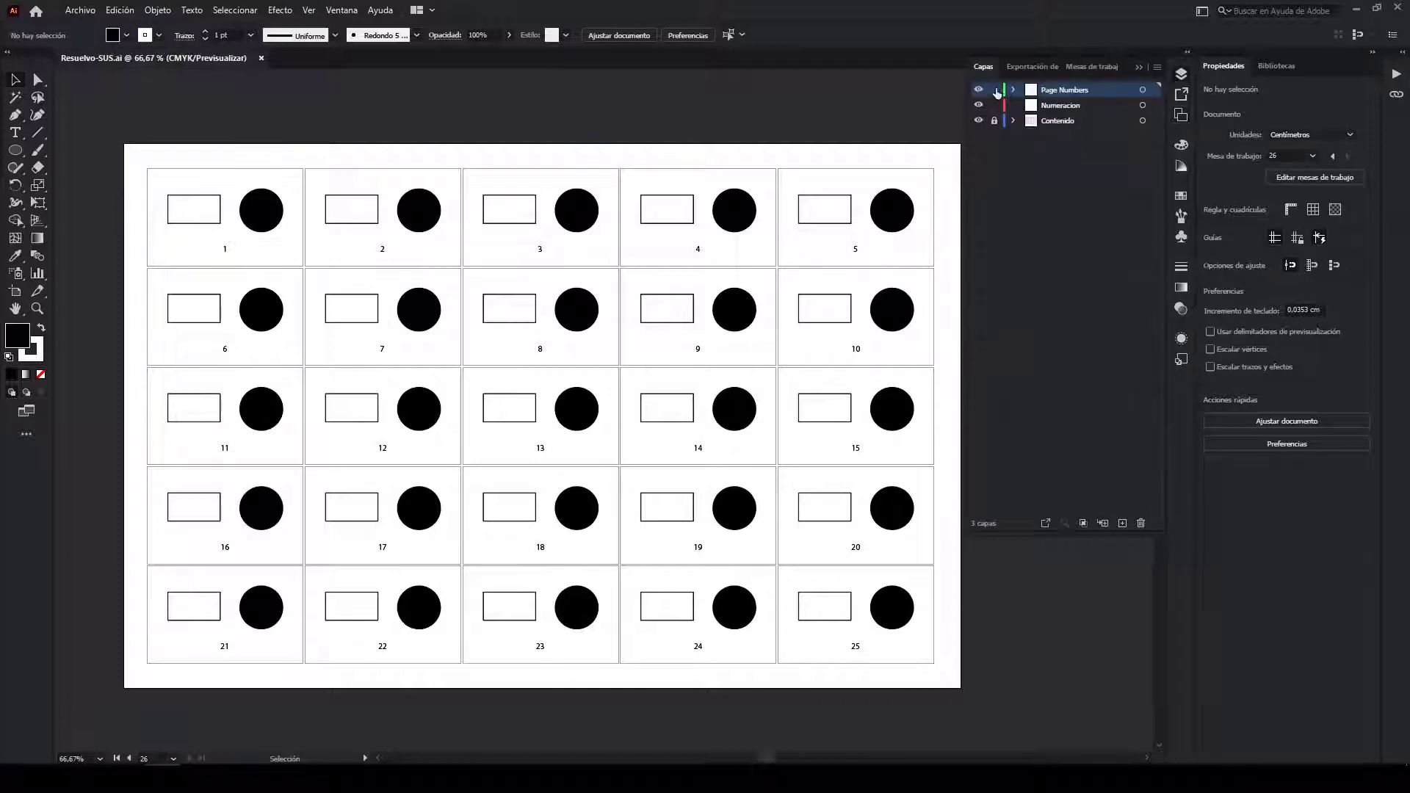
pyautogui.click(1041, 110)
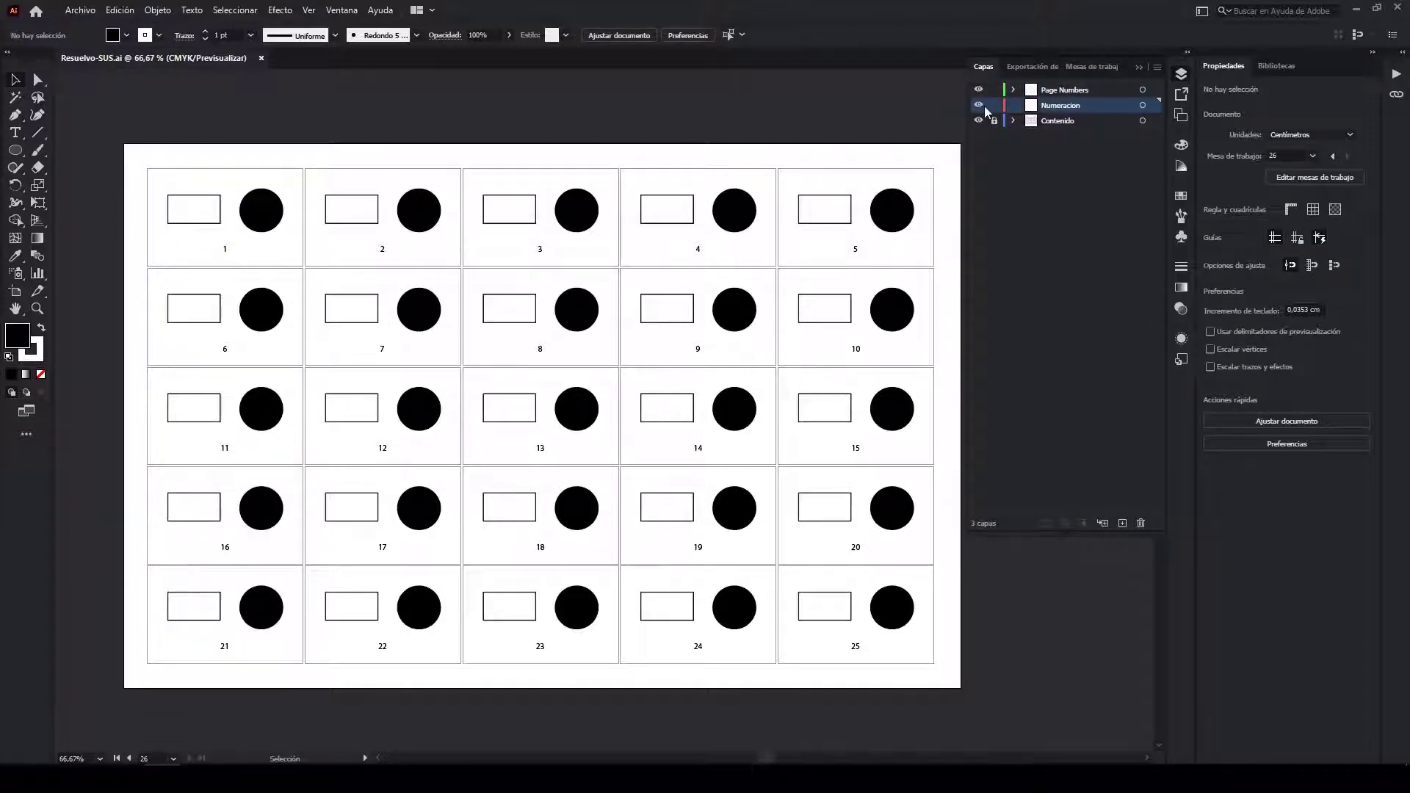
pyautogui.click(1064, 91)
pyautogui.doubleClick(1064, 91)
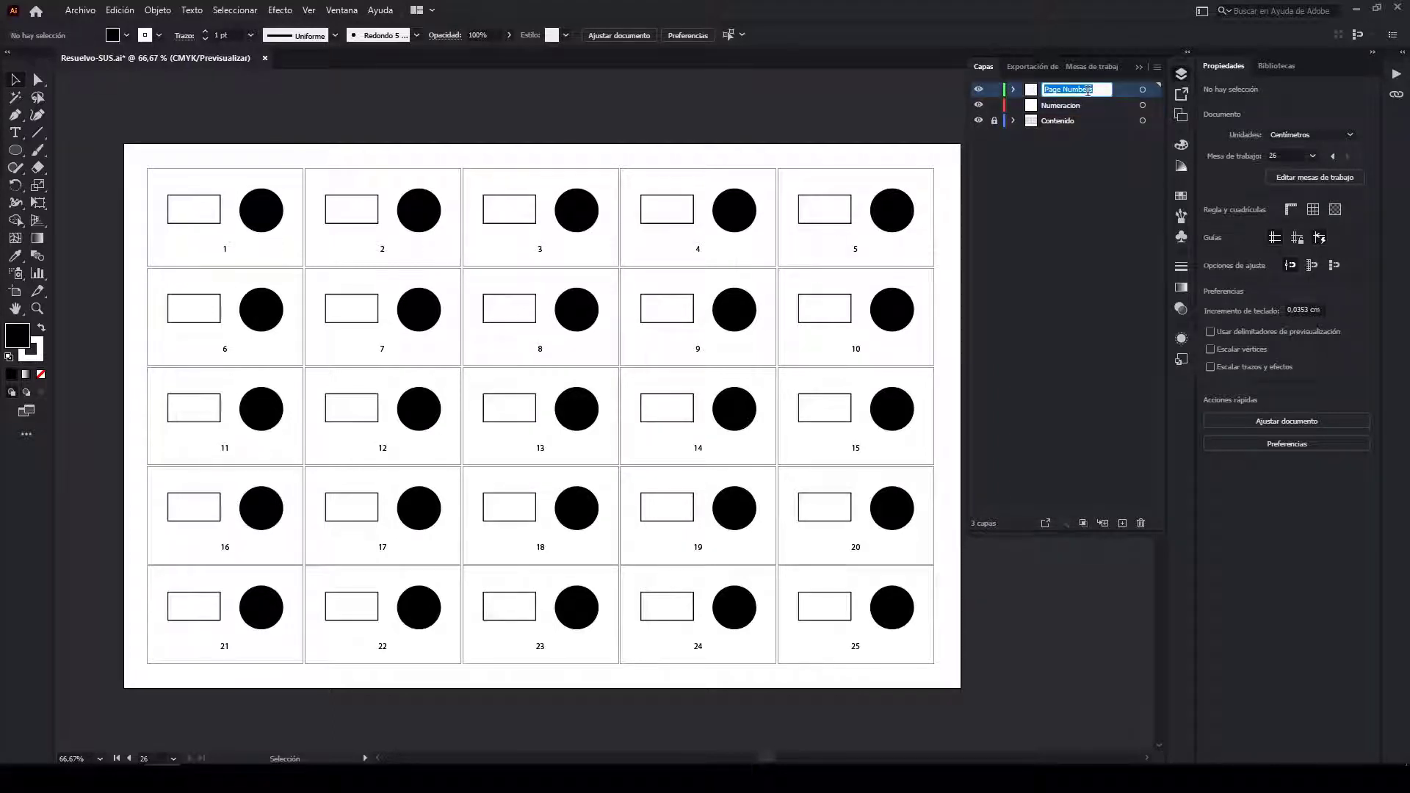
pyautogui.write('01-25')
pyautogui.press('Return')
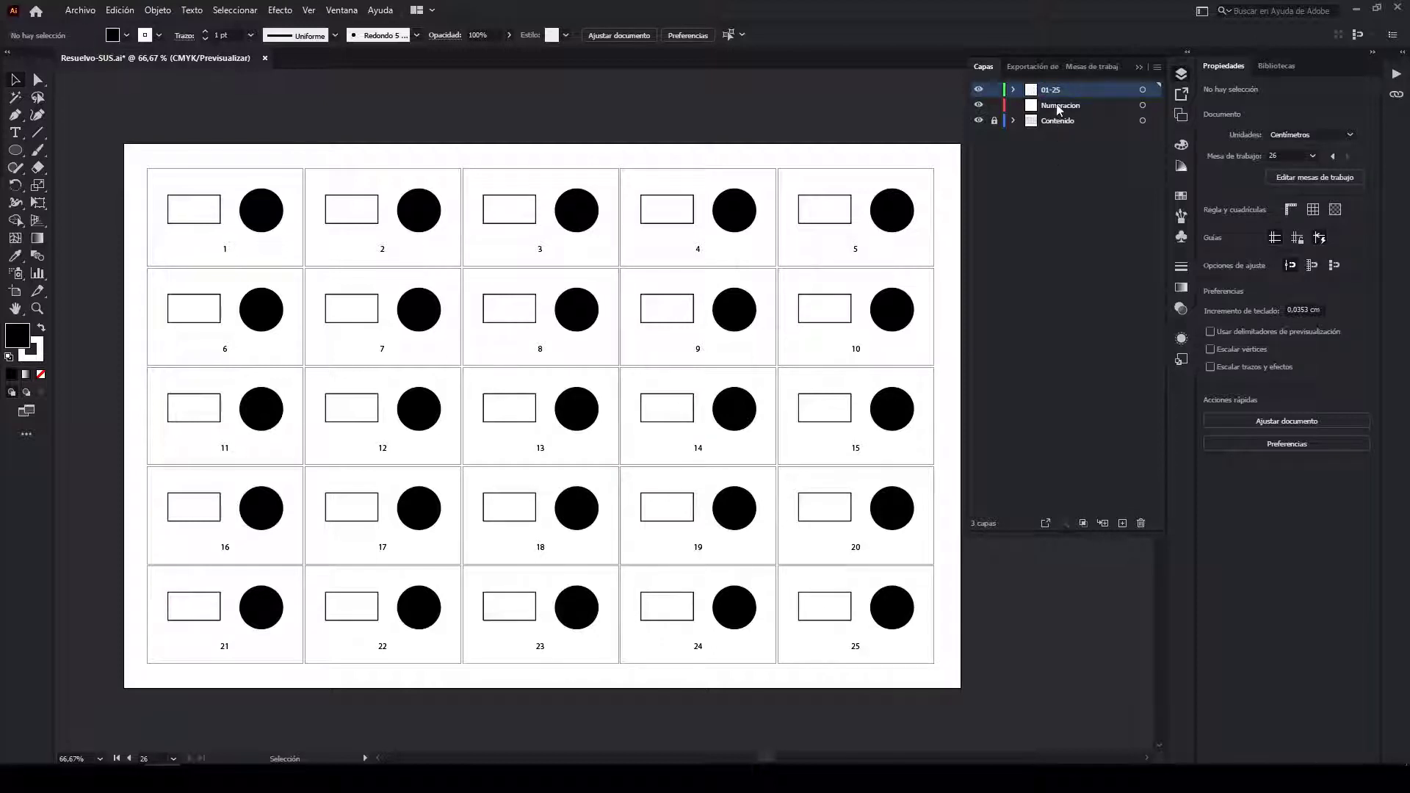
pyautogui.click(1058, 106)
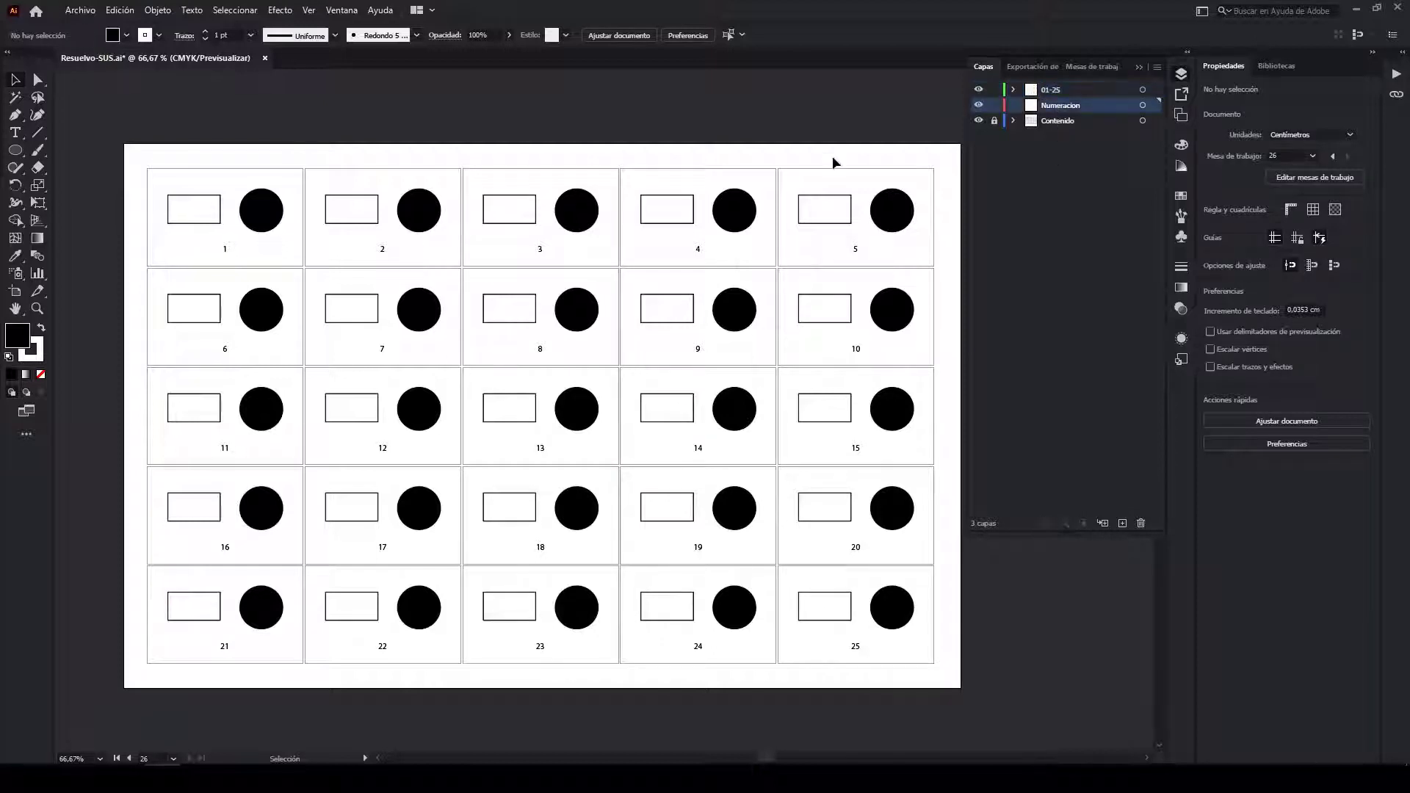
pyautogui.click(978, 90)
pyautogui.click(272, 257)
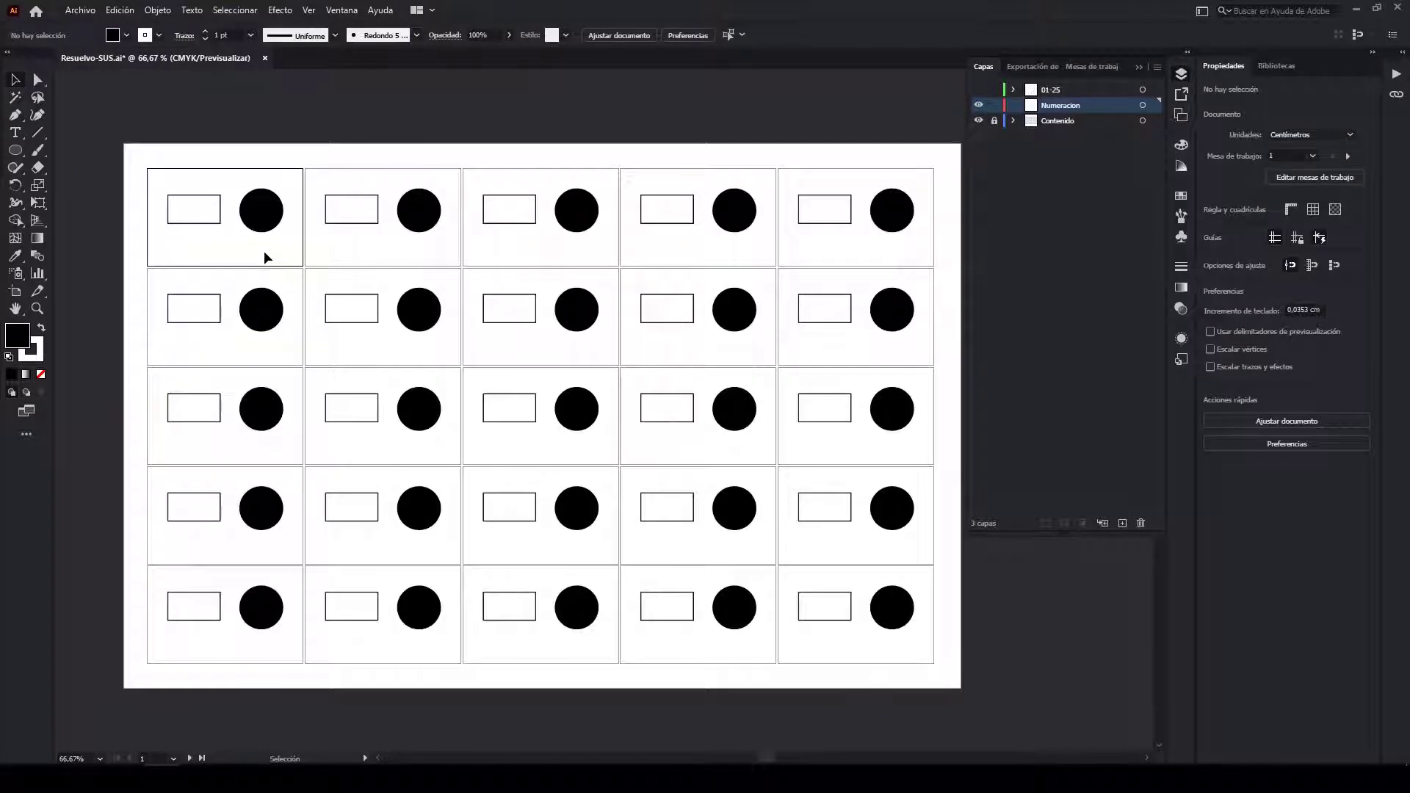
# Step: Run the Page Numbring.jsx script for 25 tickets, starting at 26, centred under each ticket
pyautogui.hotkey('ctrl', 'F12')
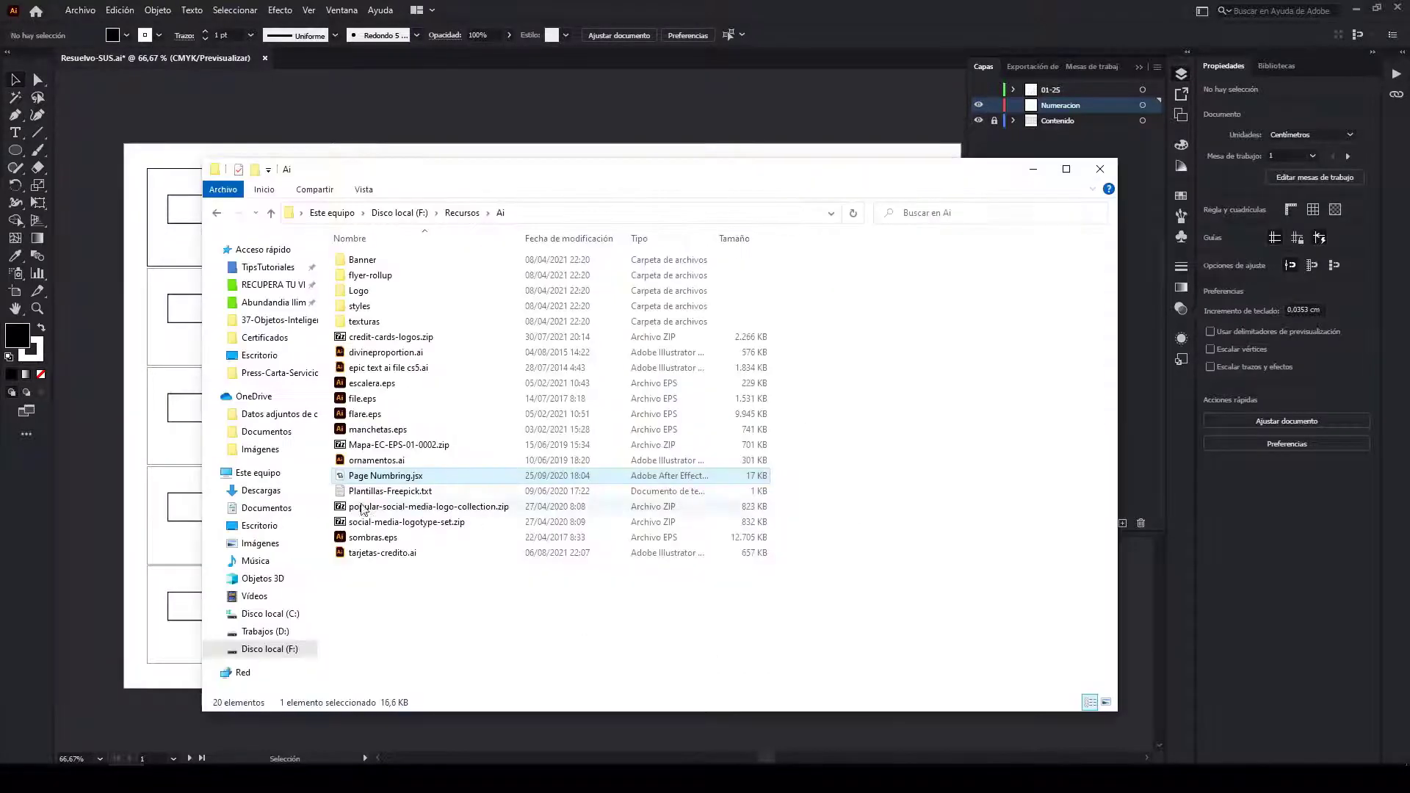
pyautogui.doubleClick(382, 510)
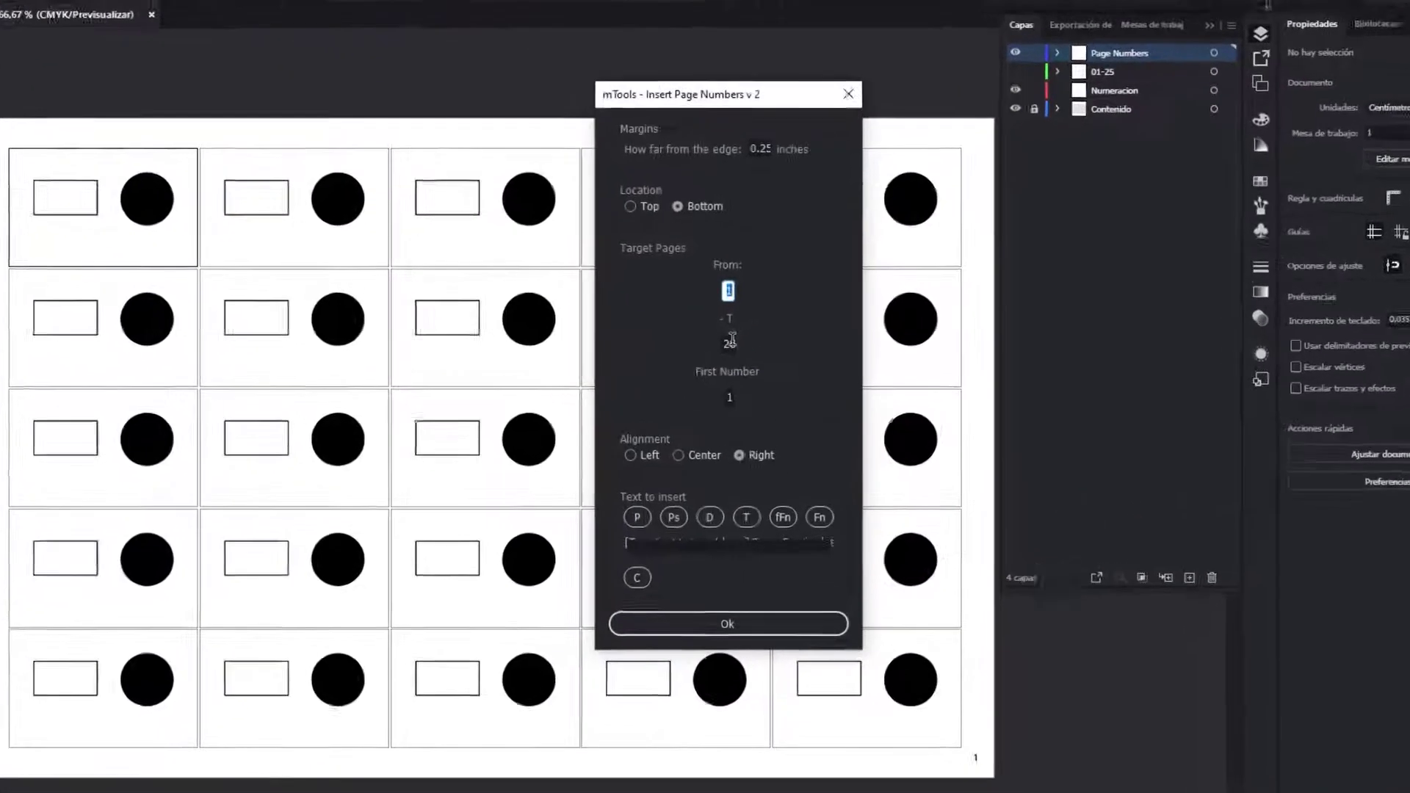
pyautogui.press('Tab')
pyautogui.write('25')
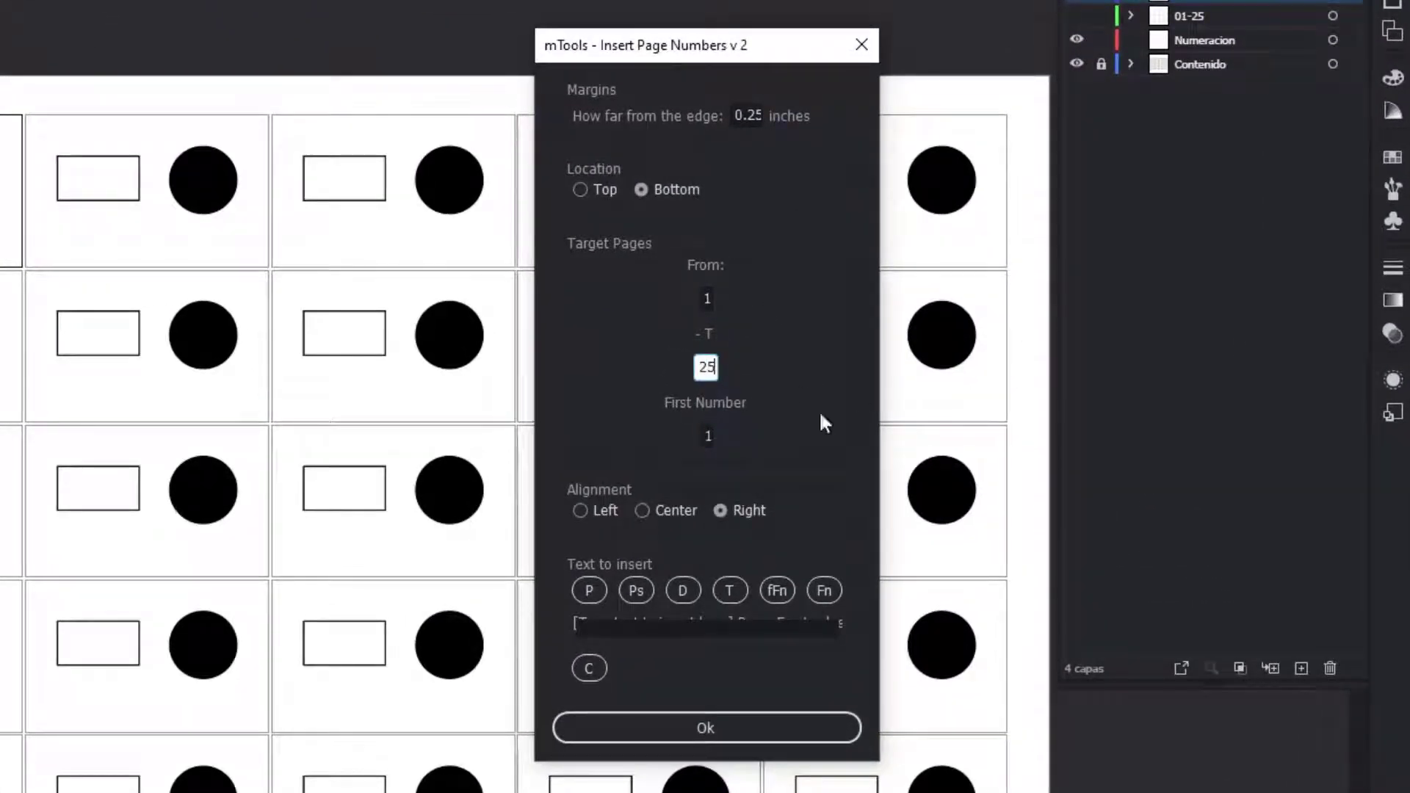
pyautogui.click(679, 509)
pyautogui.click(589, 590)
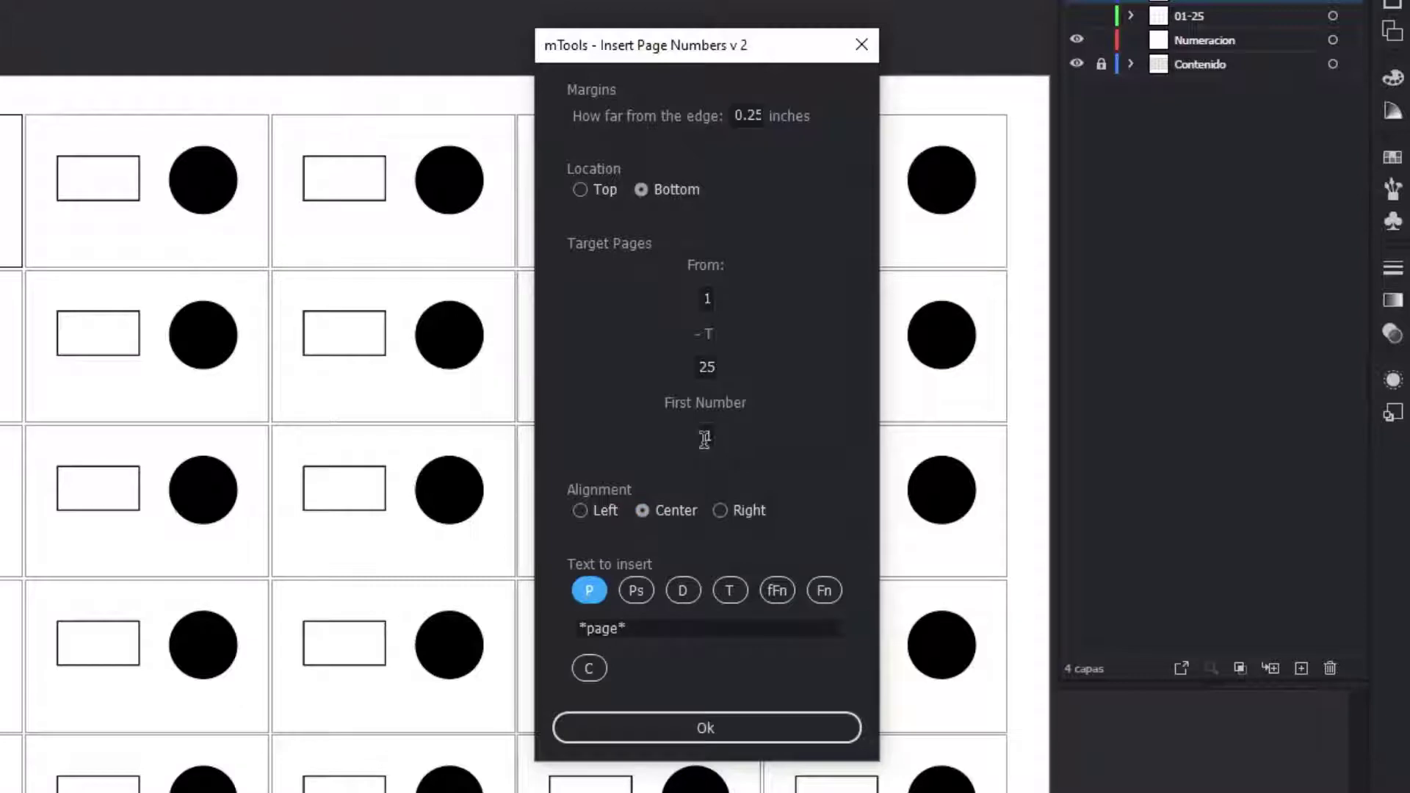
pyautogui.doubleClick(705, 438)
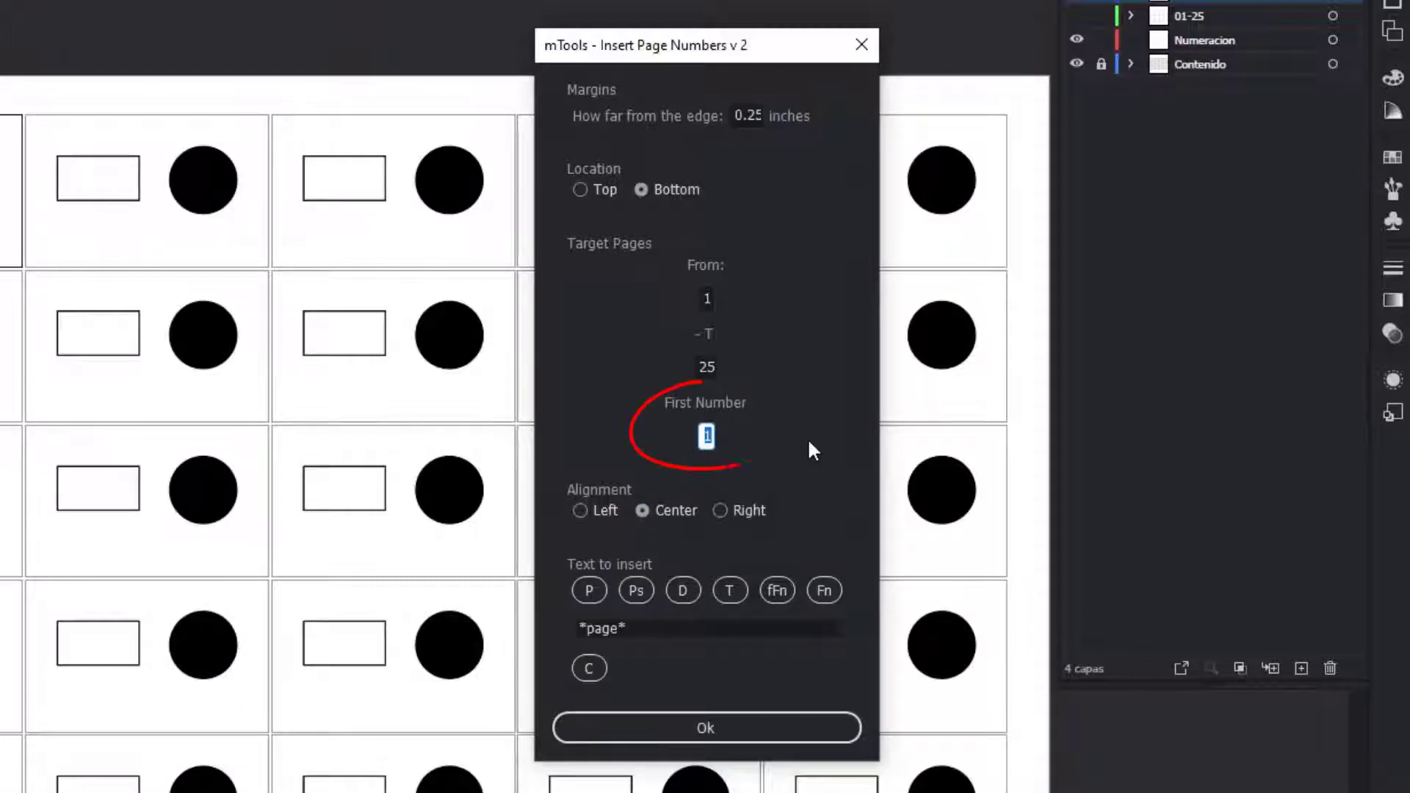
pyautogui.write('6')
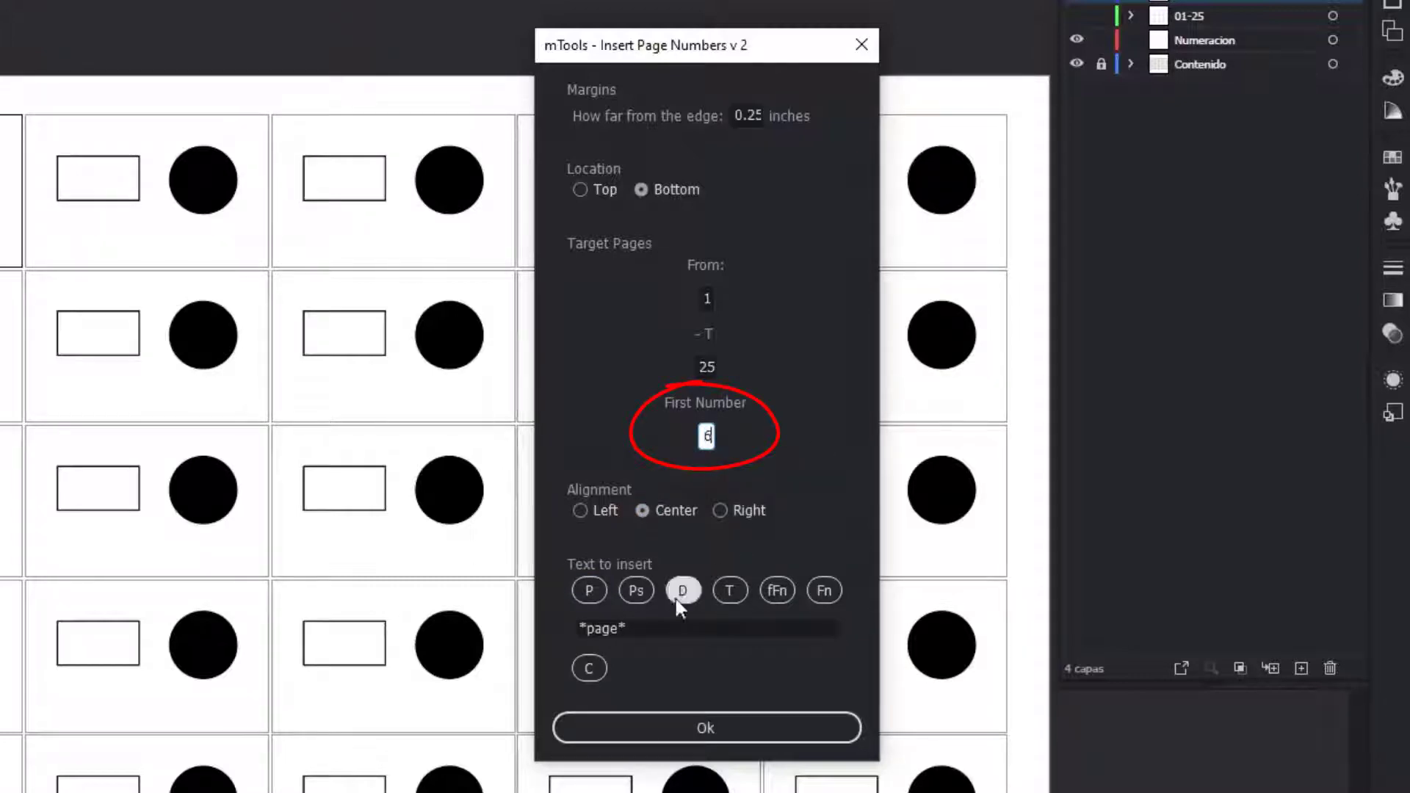
pyautogui.click(679, 730)
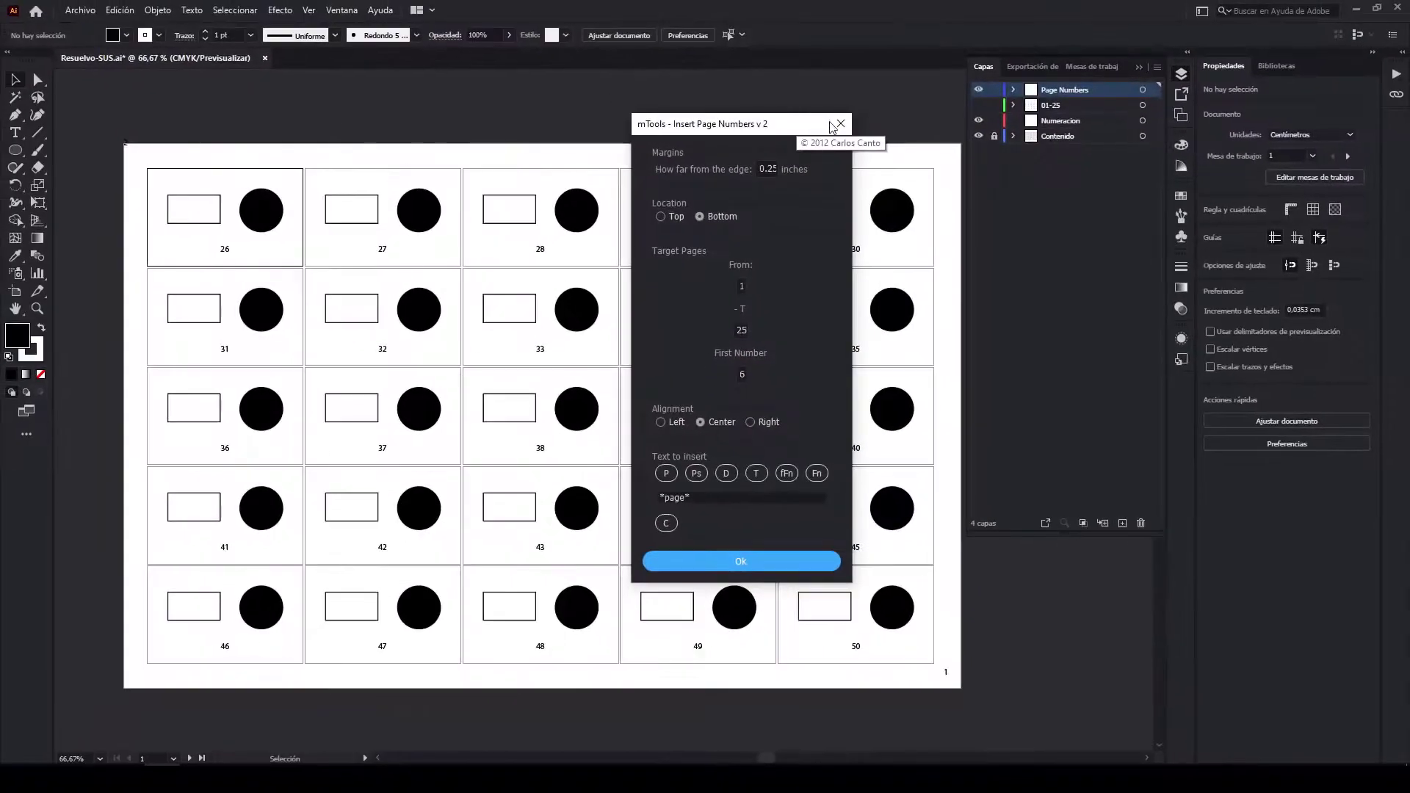
pyautogui.click(837, 124)
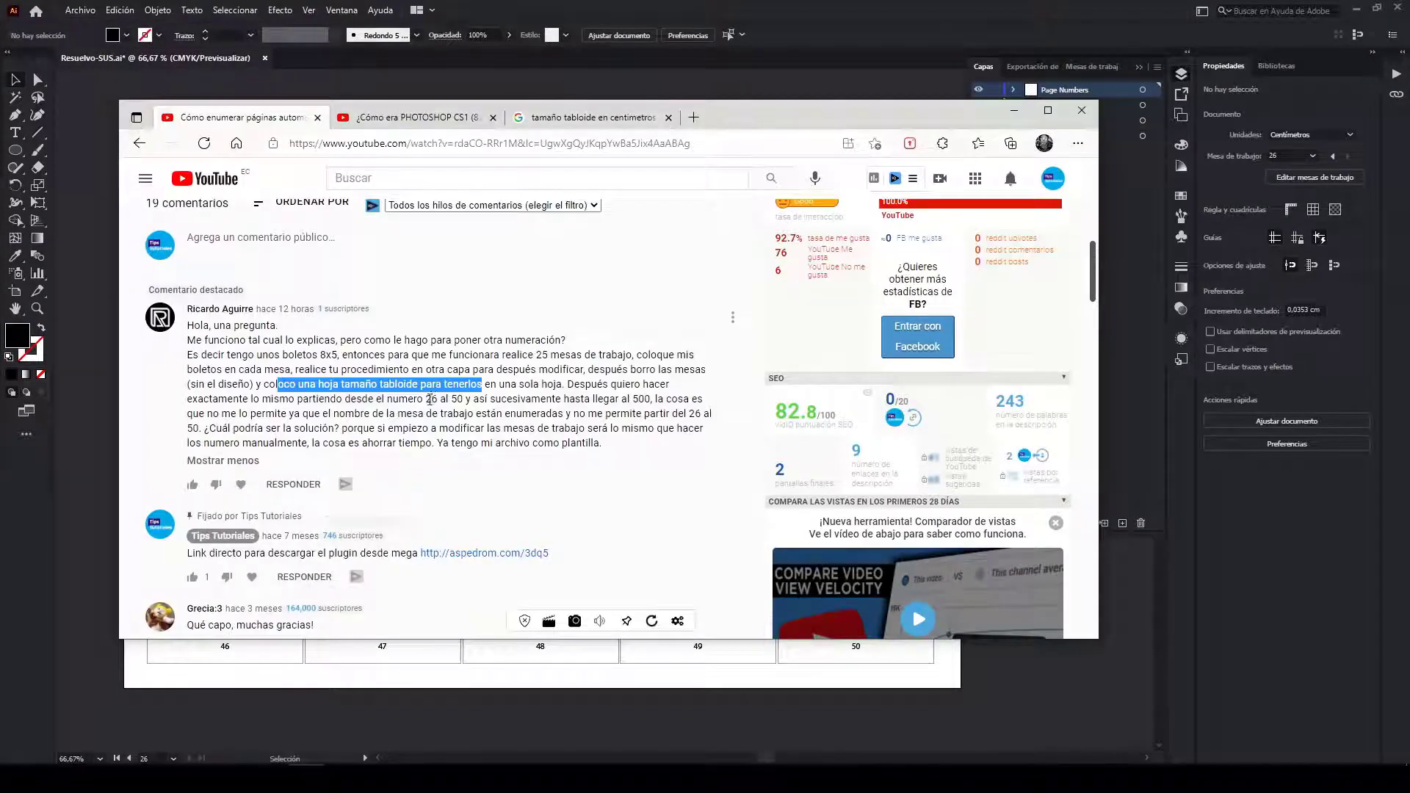
# Step: Highlight the '26 al 50' mention in the YouTube comment, then deselect it
pyautogui.moveTo(417, 398); pyautogui.dragTo(474, 397)
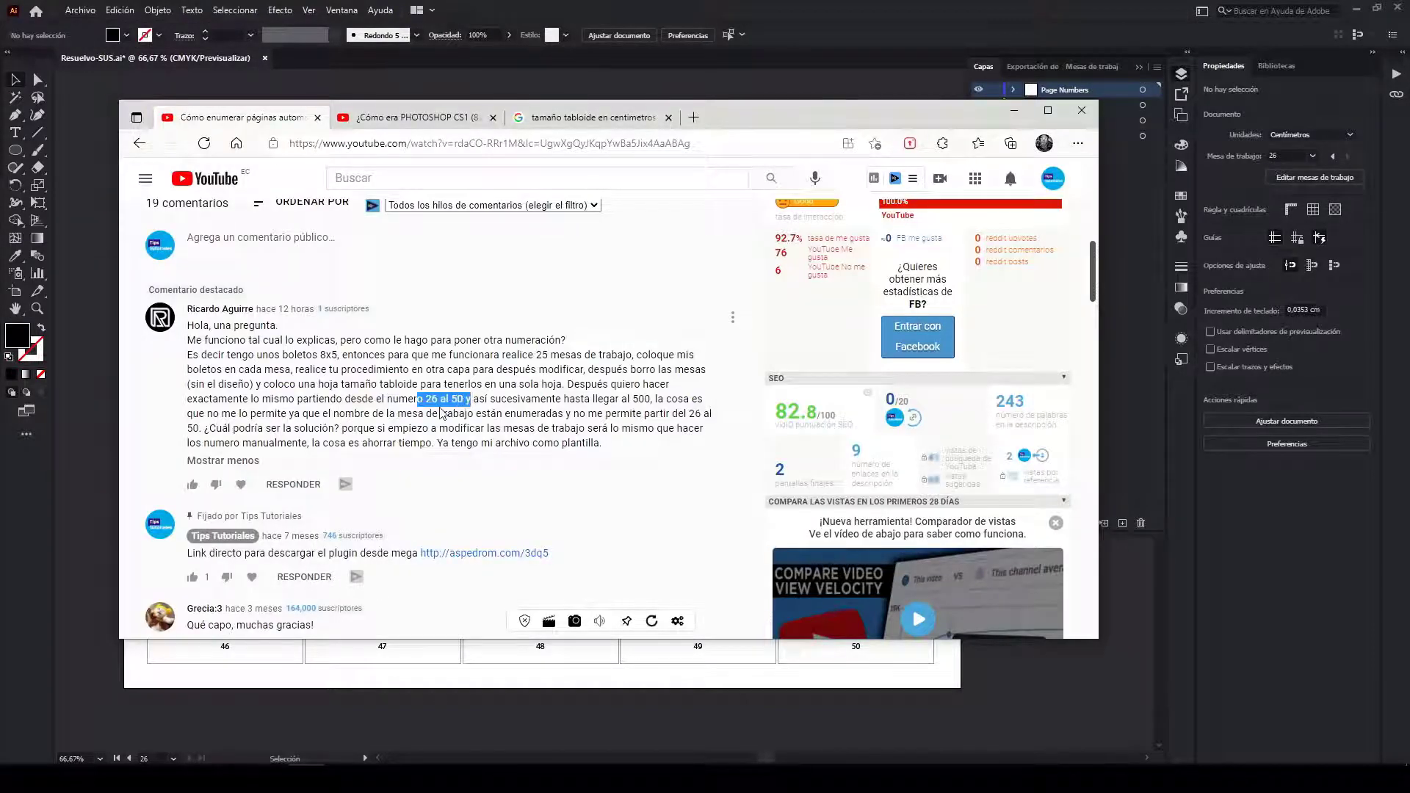
pyautogui.click(442, 414)
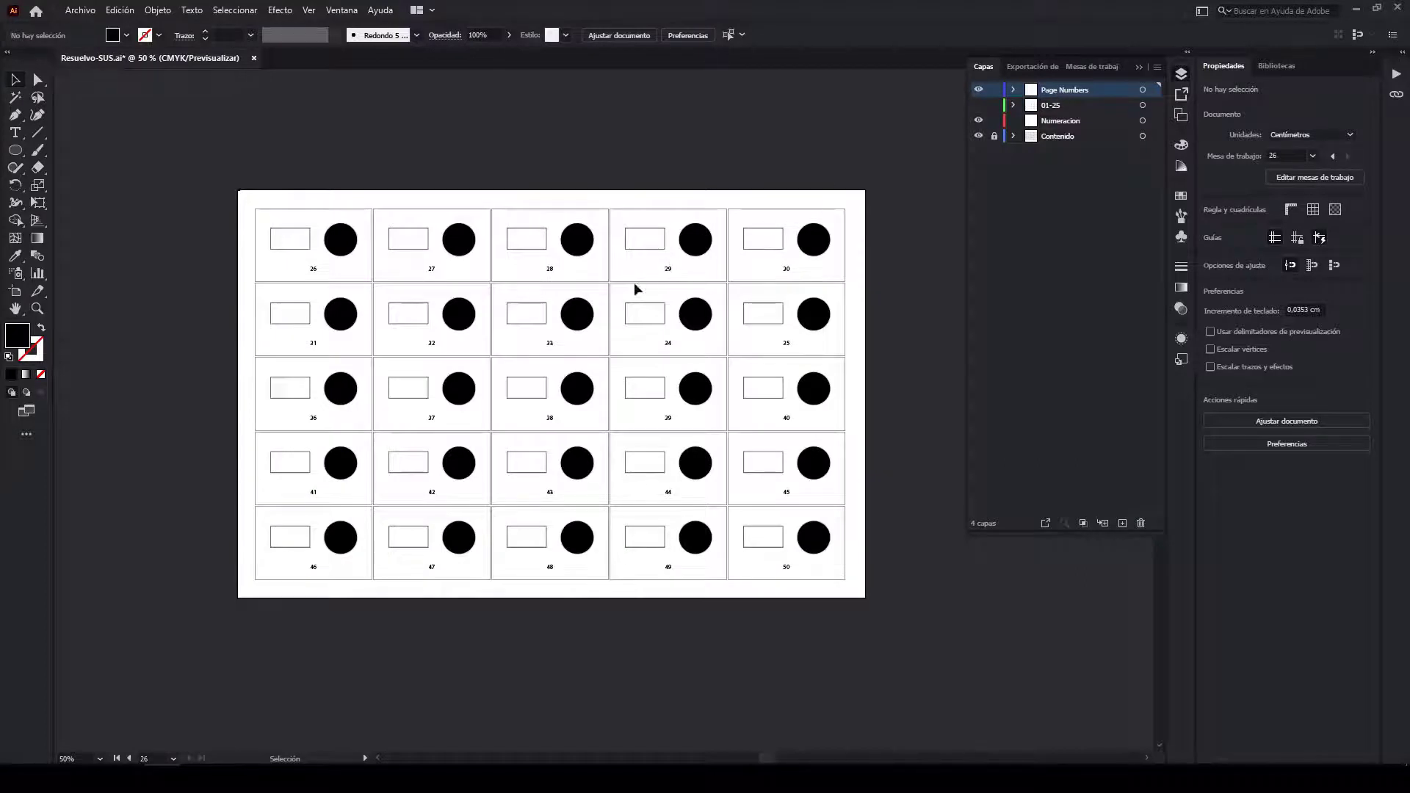
# Step: Inspect the number 28 on the renumbered ticket sheet
pyautogui.scroll(1, 515, 257)
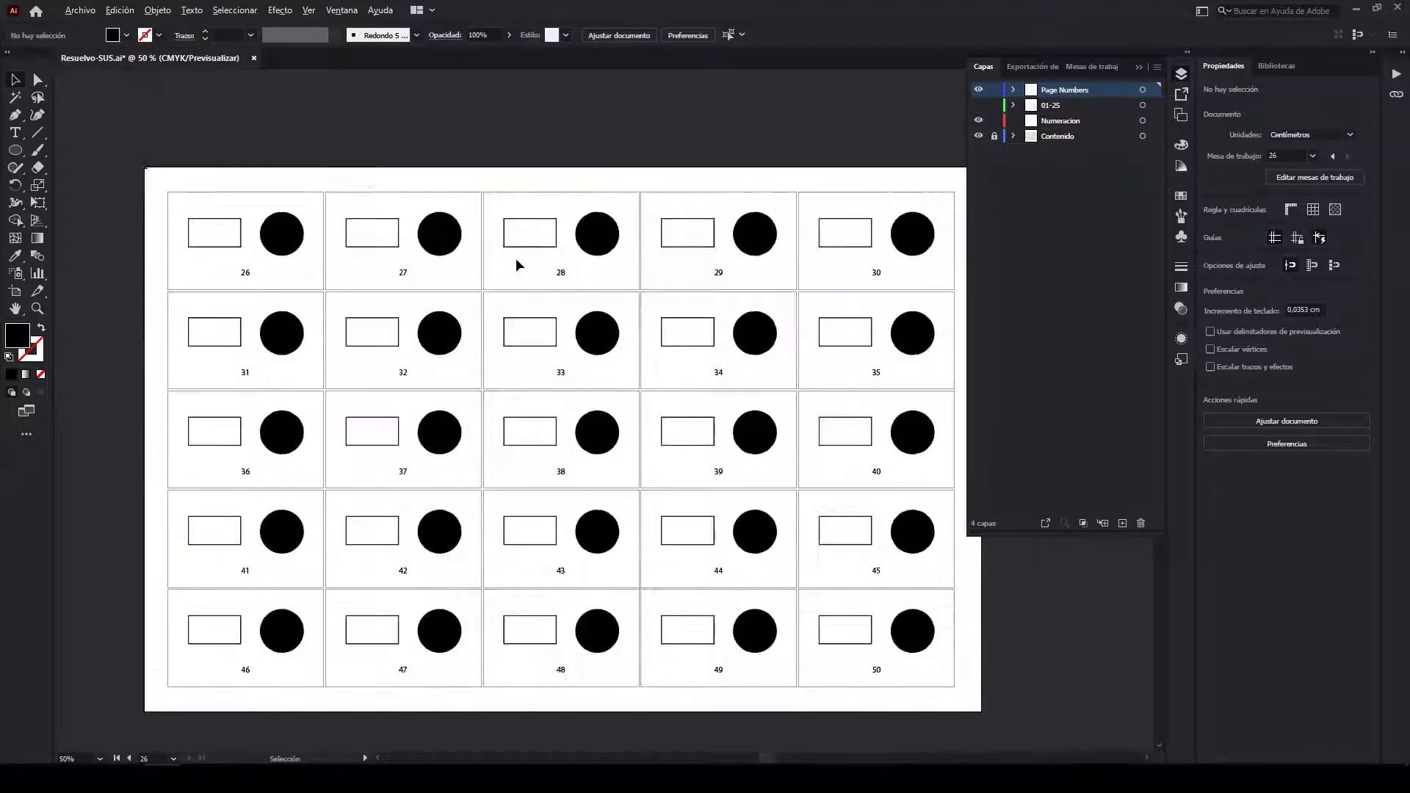
pyautogui.scroll(1, 516, 258)
pyautogui.click(585, 288)
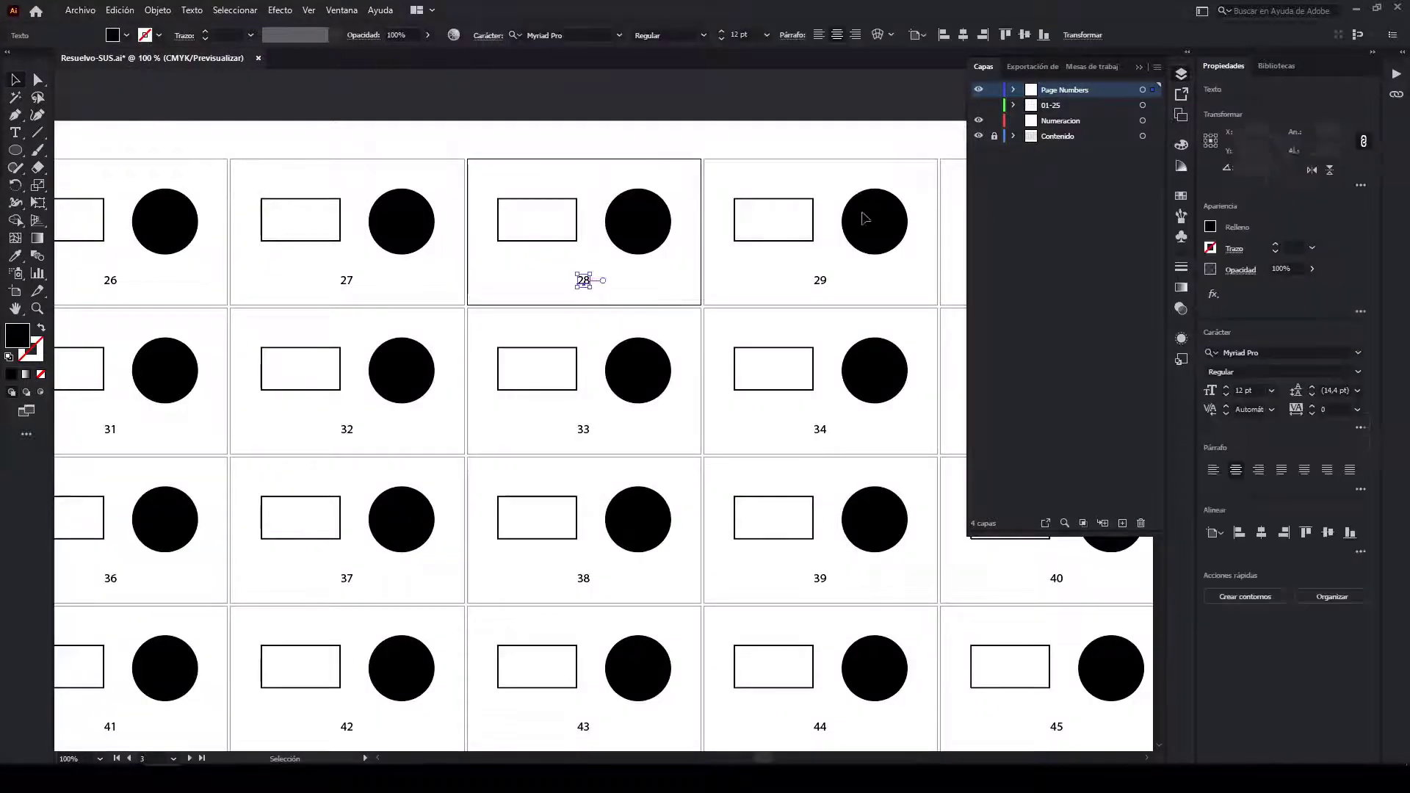
pyautogui.scroll(-2, 780, 195)
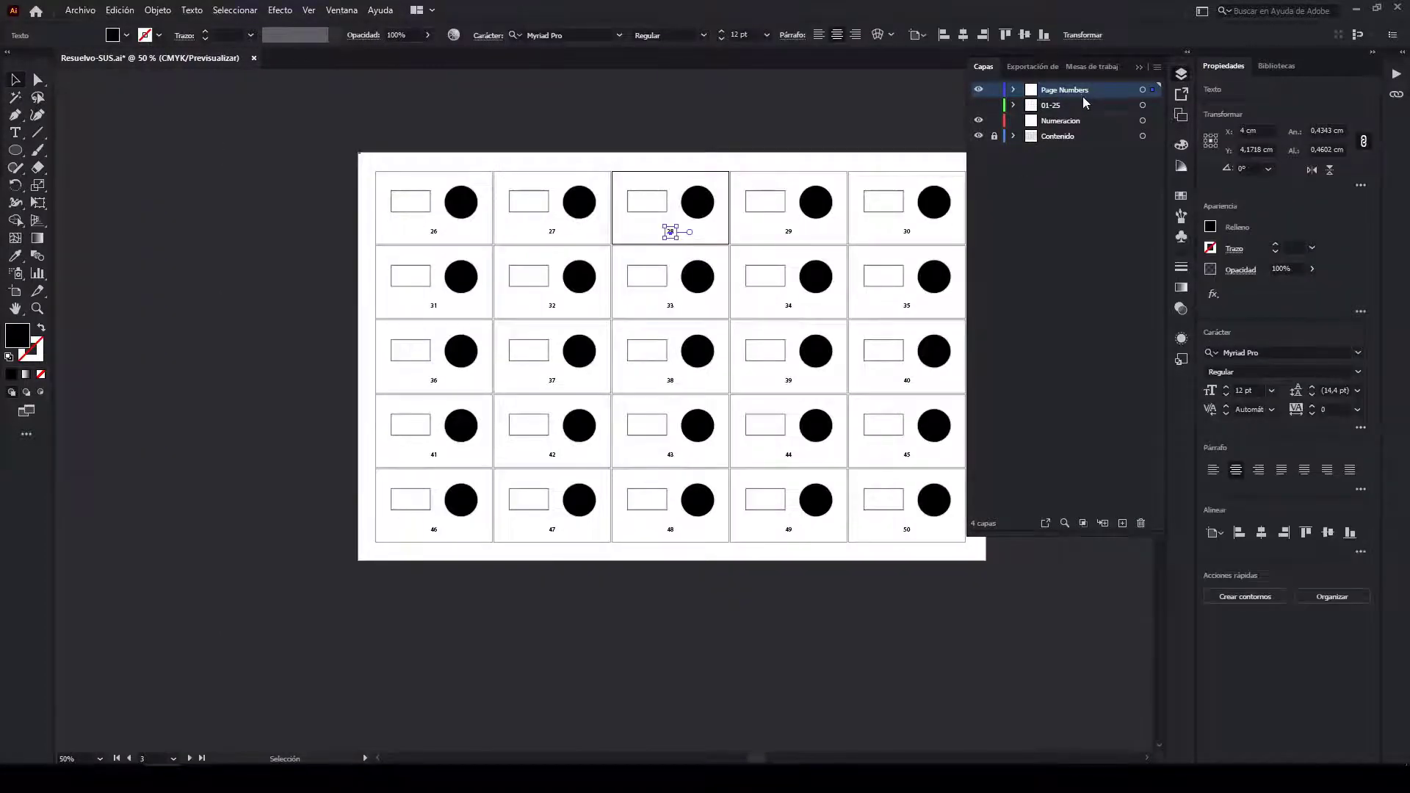
pyautogui.scroll(1, 769, 158)
pyautogui.hscroll(2, 734, 150)
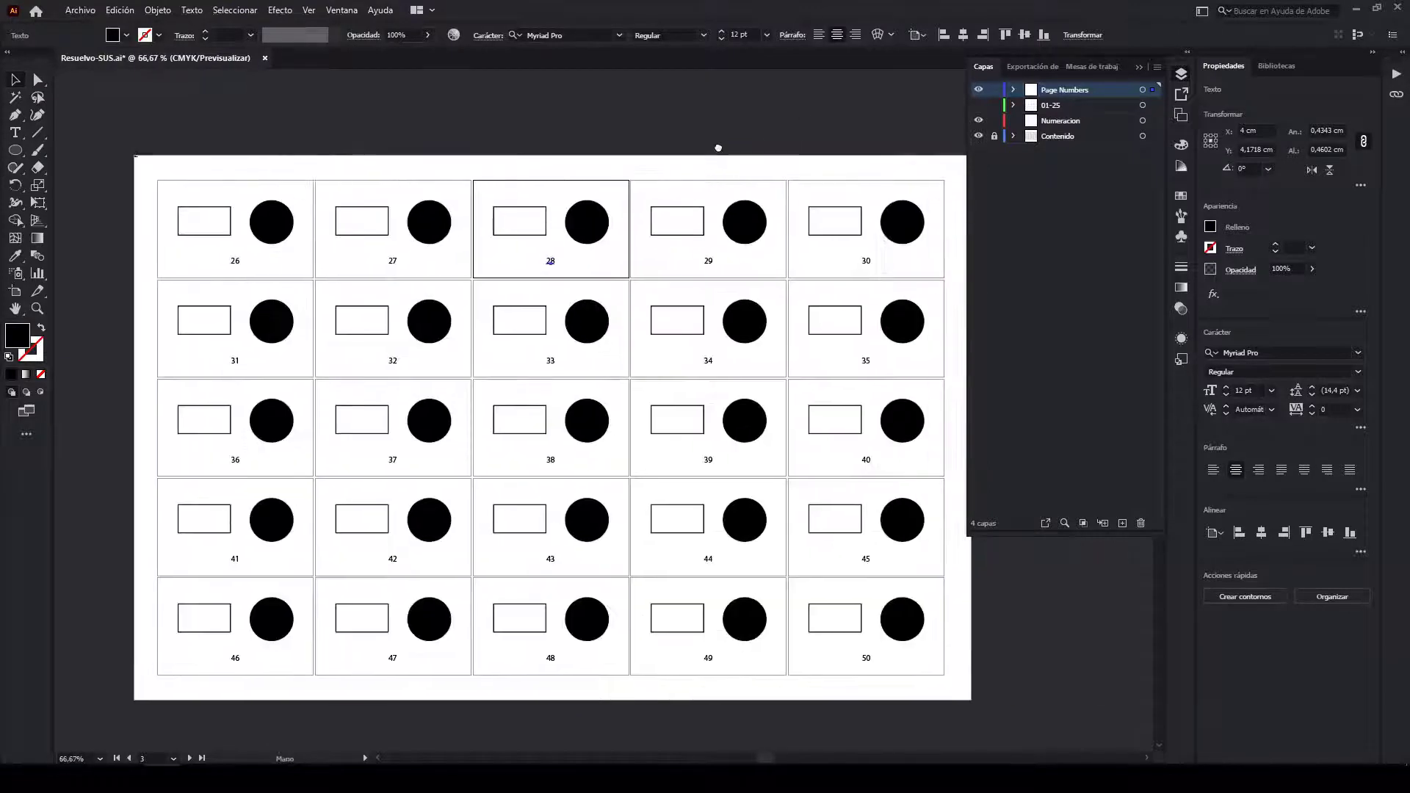
# Step: Rename the Page Numbers layer to 26-50 and hide it, discarding an extra empty layer
pyautogui.doubleClick(1073, 91)
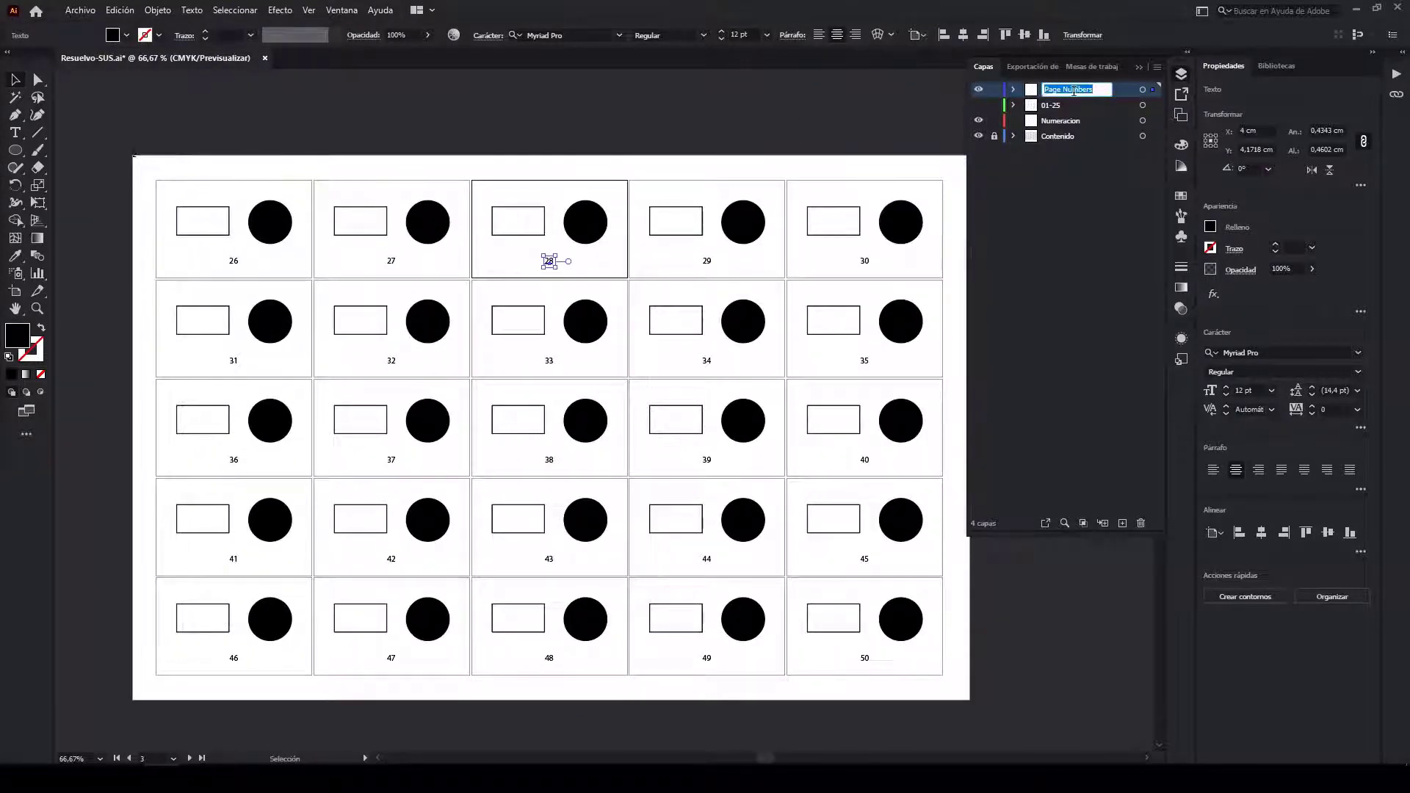
pyautogui.write('26-50')
pyautogui.press('Return')
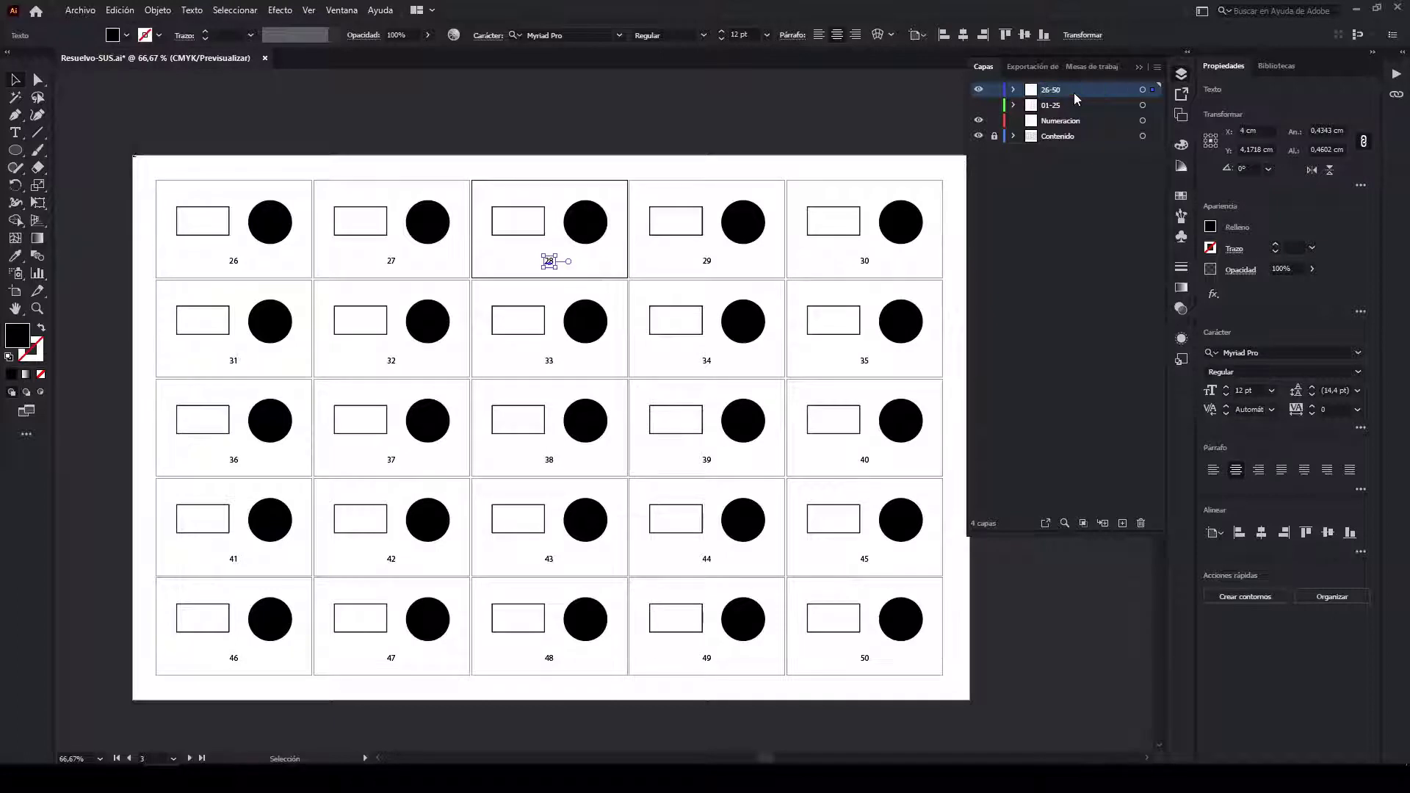
pyautogui.click(1122, 523)
pyautogui.click(978, 105)
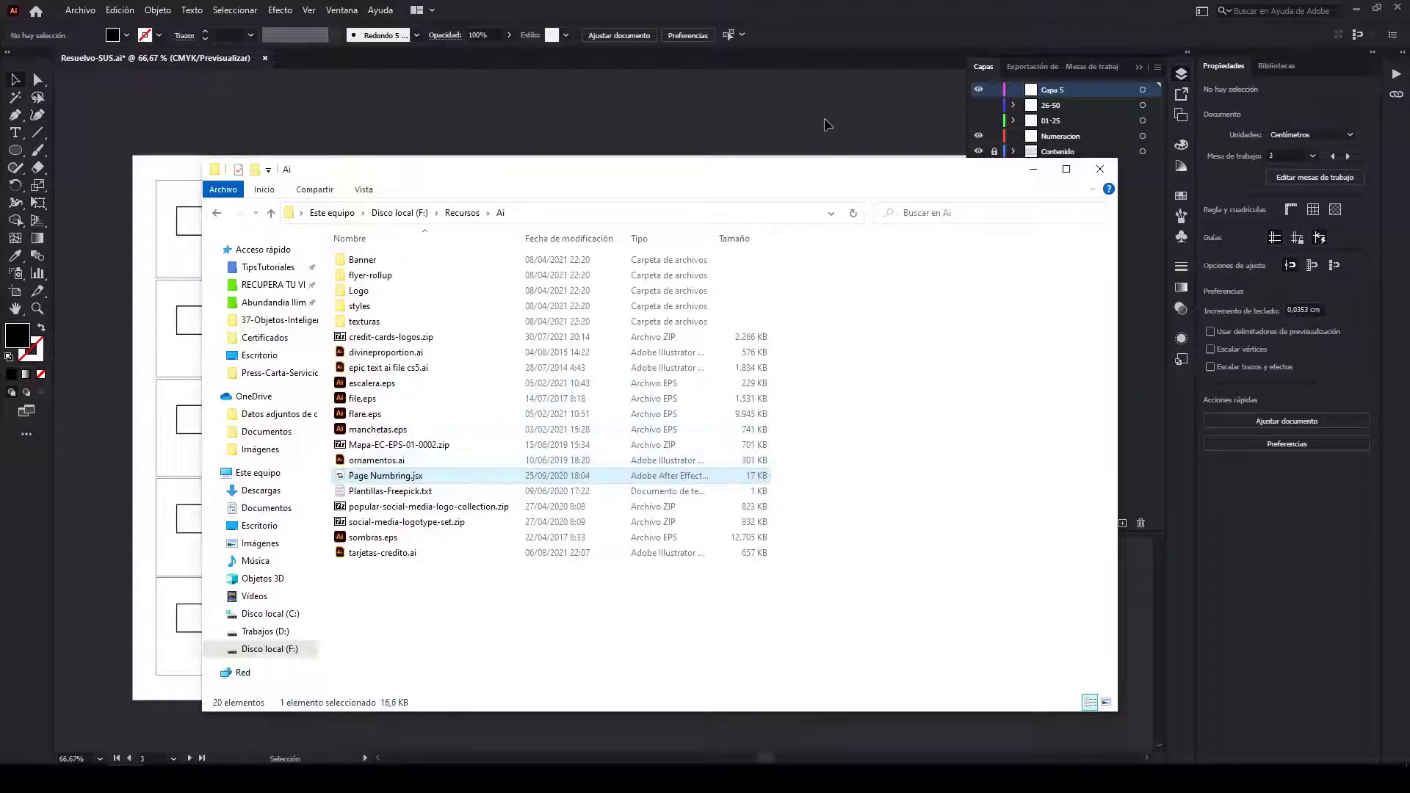
pyautogui.click(1141, 523)
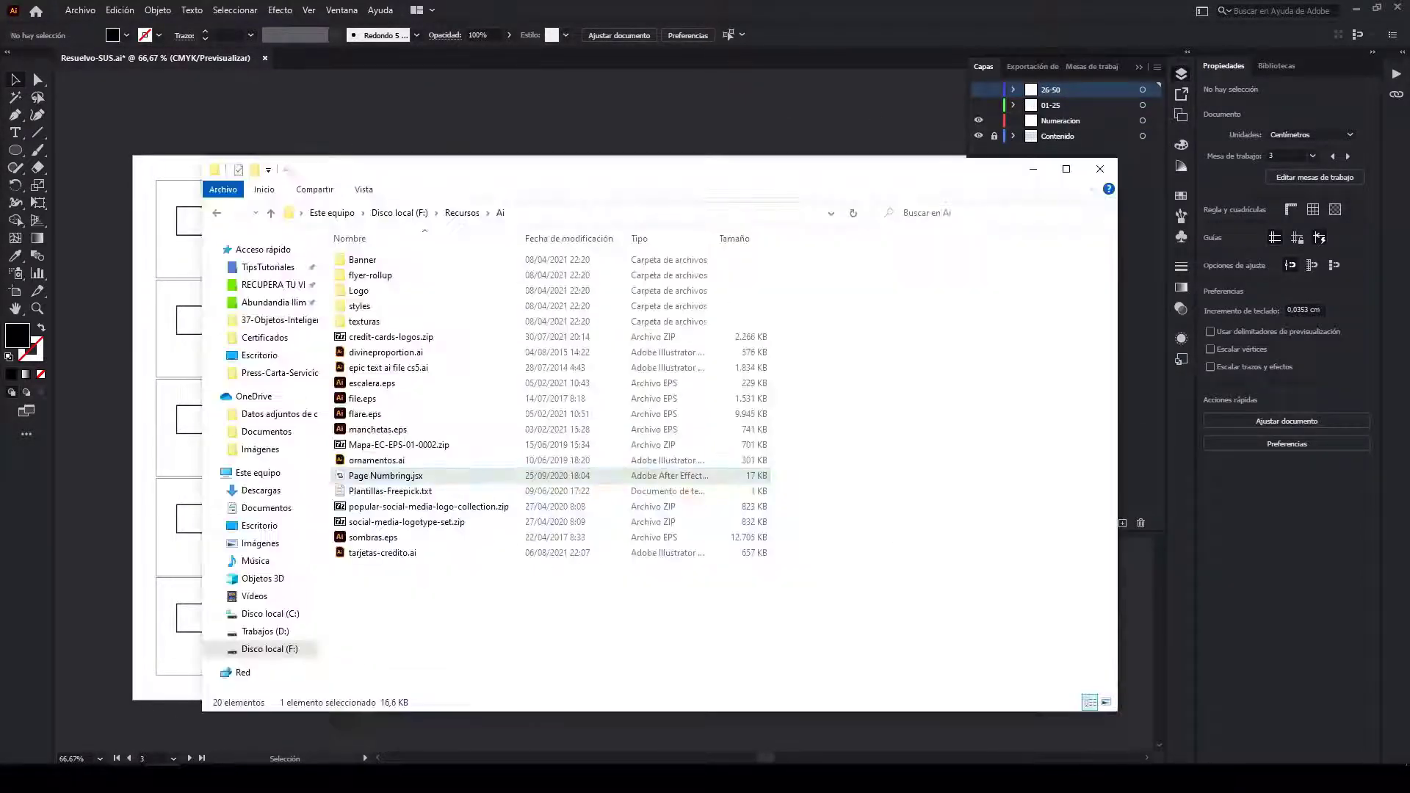
# Step: Rerun the numbering script for 25 tickets, starting at 51, centred under each ticket
pyautogui.doubleClick(378, 476)
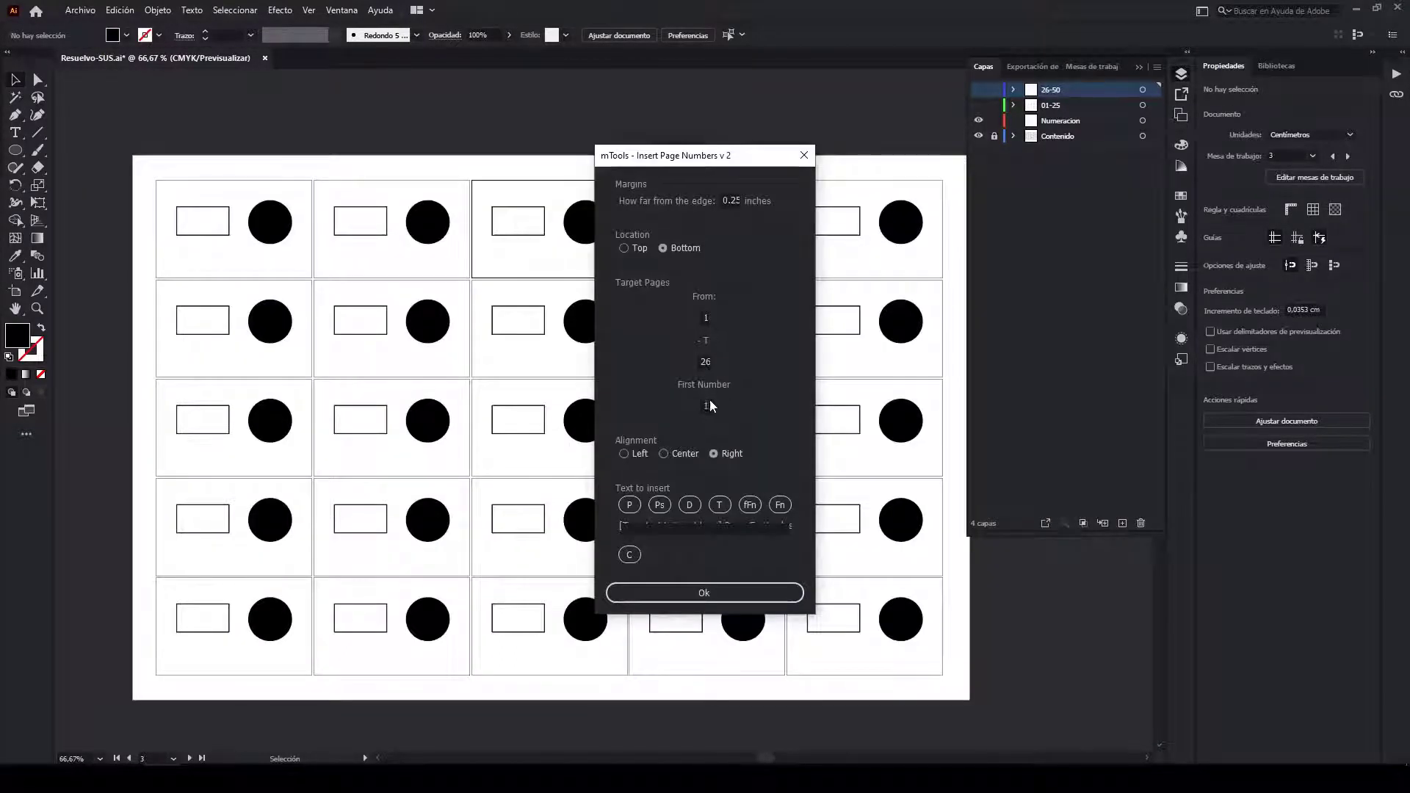
pyautogui.click(711, 366)
pyautogui.write('25')
pyautogui.click(706, 407)
pyautogui.write('5')
pyautogui.click(663, 454)
pyautogui.click(629, 505)
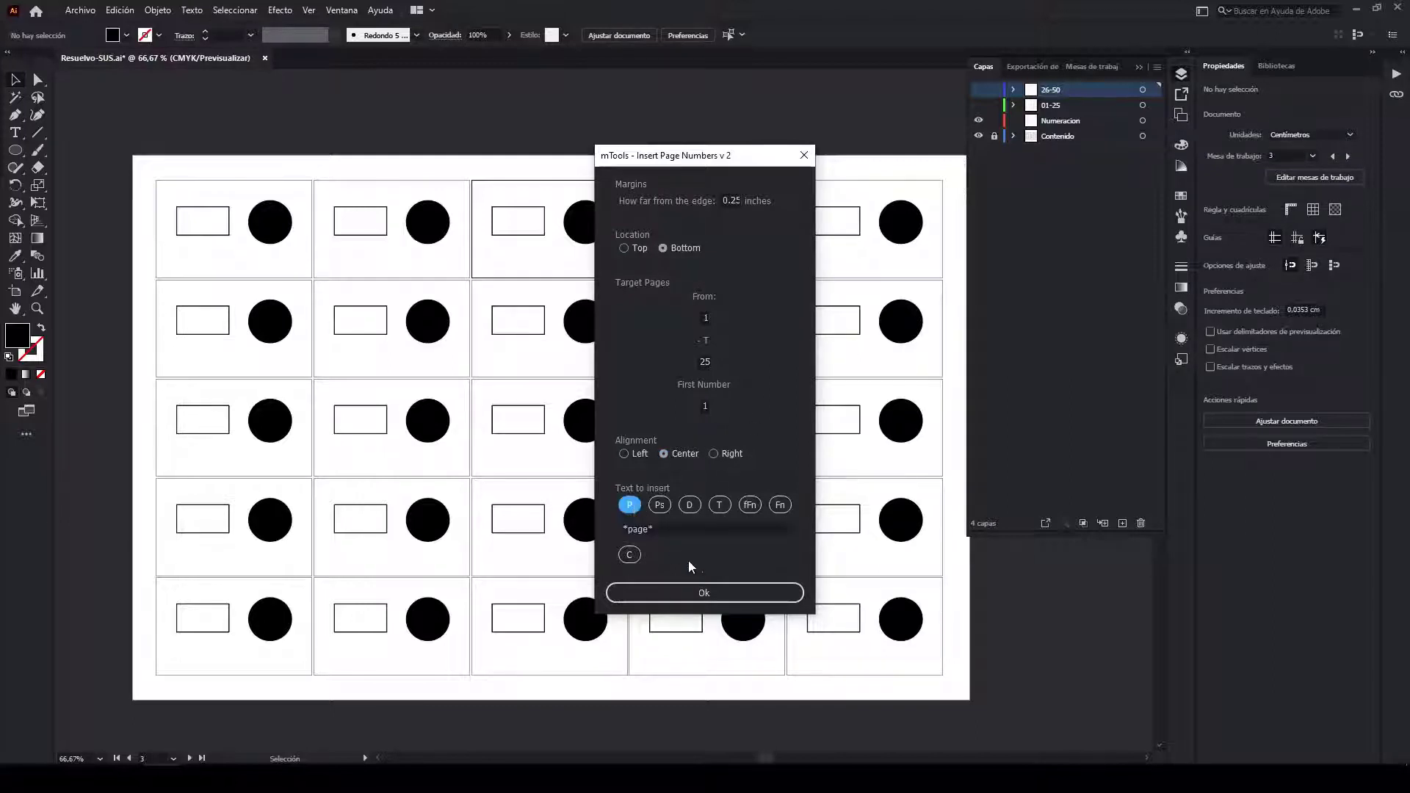
pyautogui.click(711, 593)
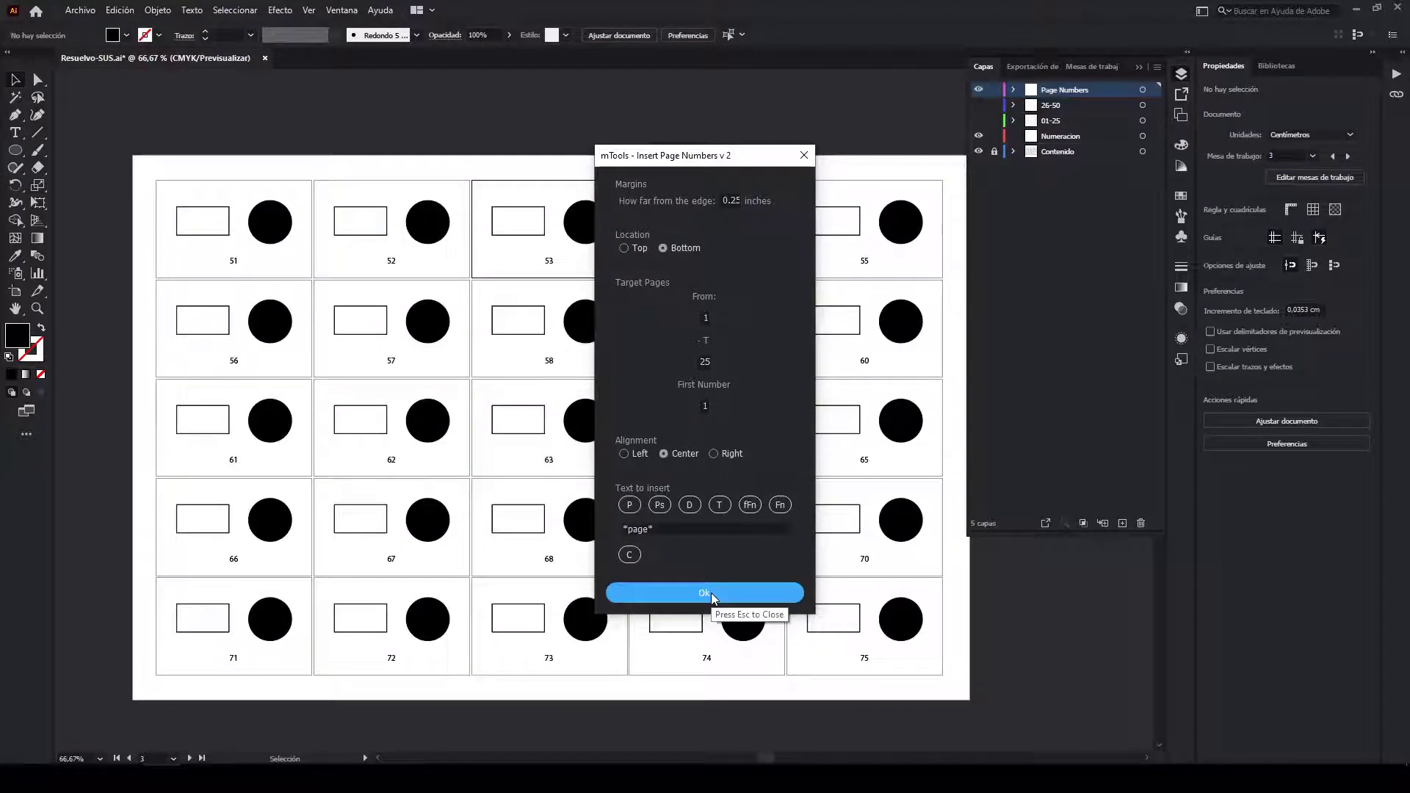
pyautogui.click(804, 155)
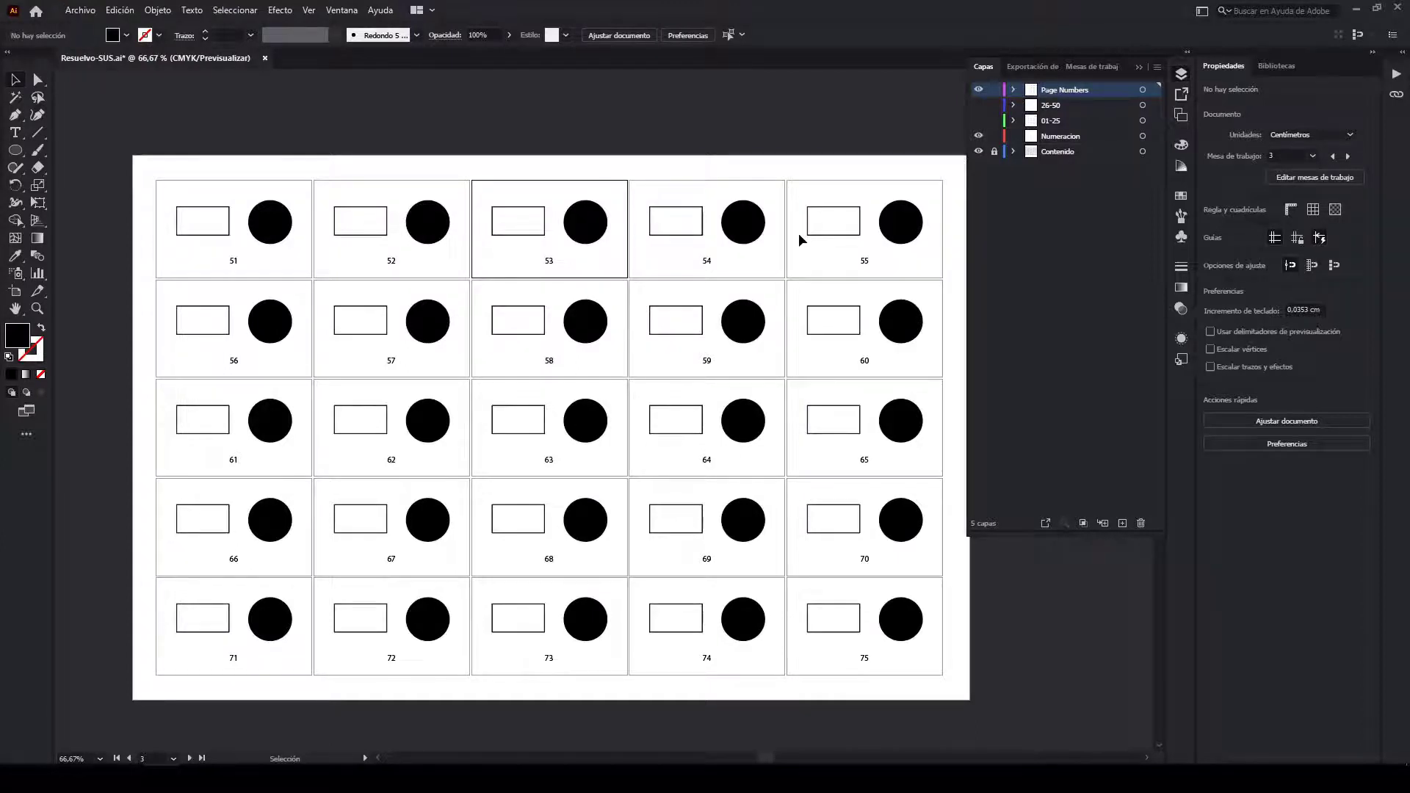
# Step: Undo the 51–75 numbering, recentre the sheet, and show the 01-25 numbers layer
pyautogui.hotkey('ctrl', 'z')
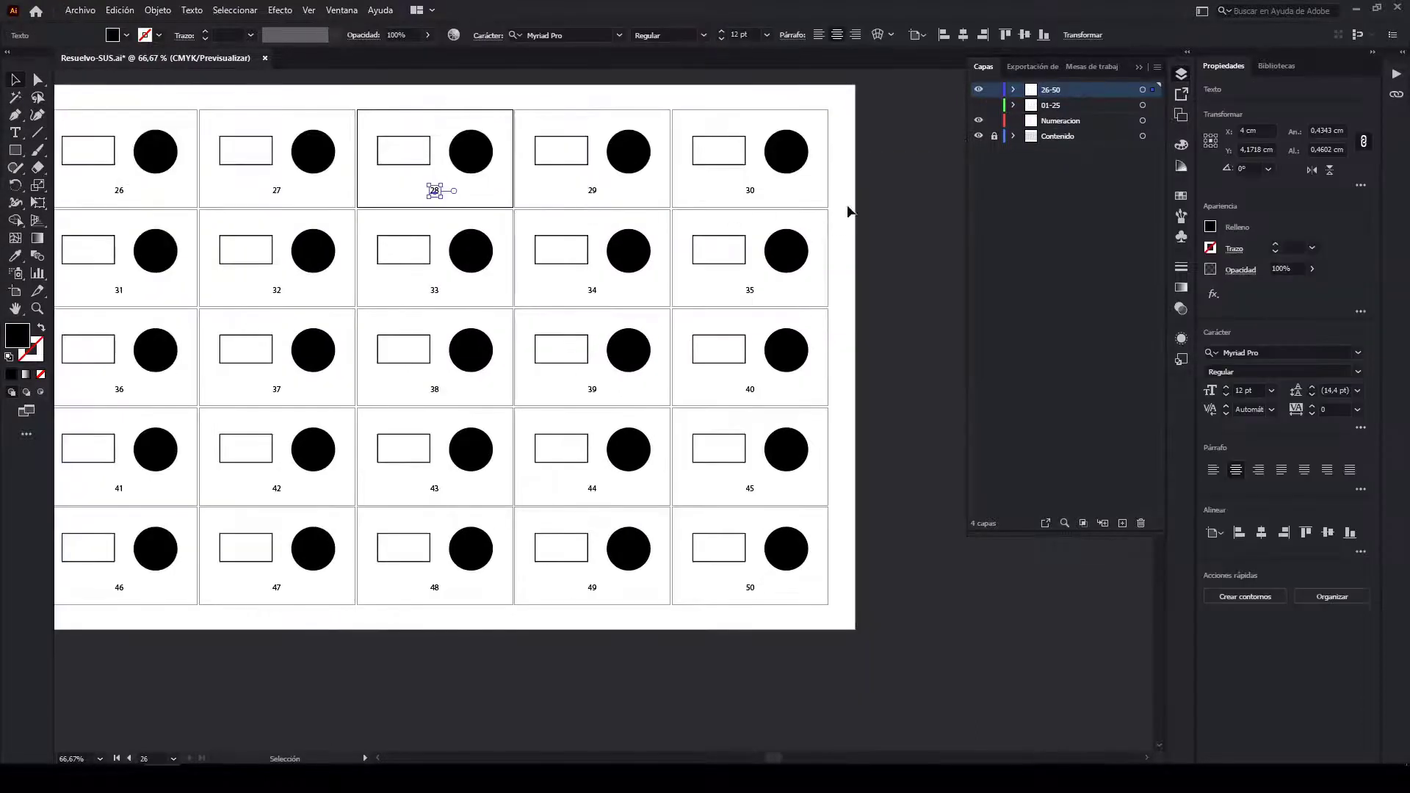
pyautogui.hotkey('ctrl', 'z')
pyautogui.moveTo(847, 203); pyautogui.dragTo(908, 243)
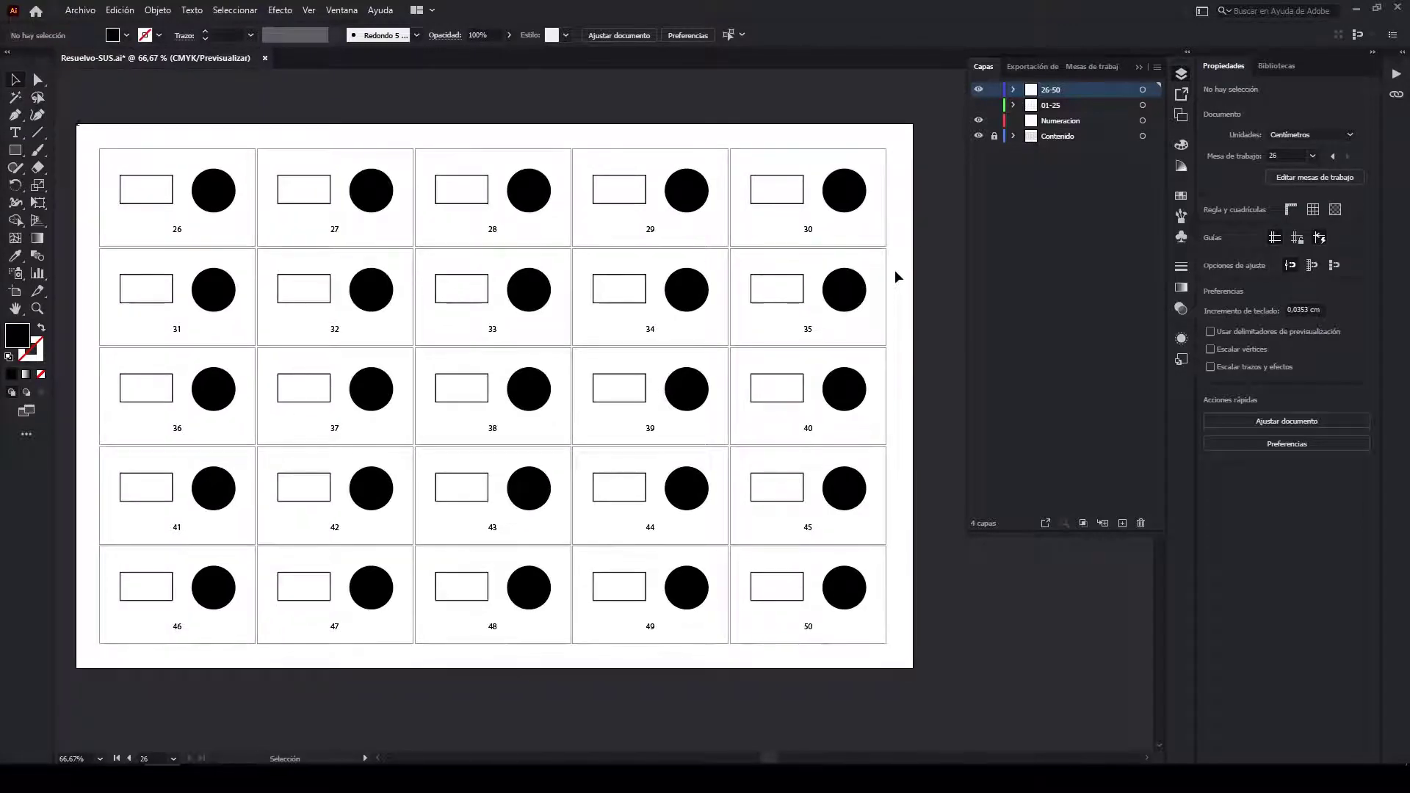
pyautogui.click(980, 105)
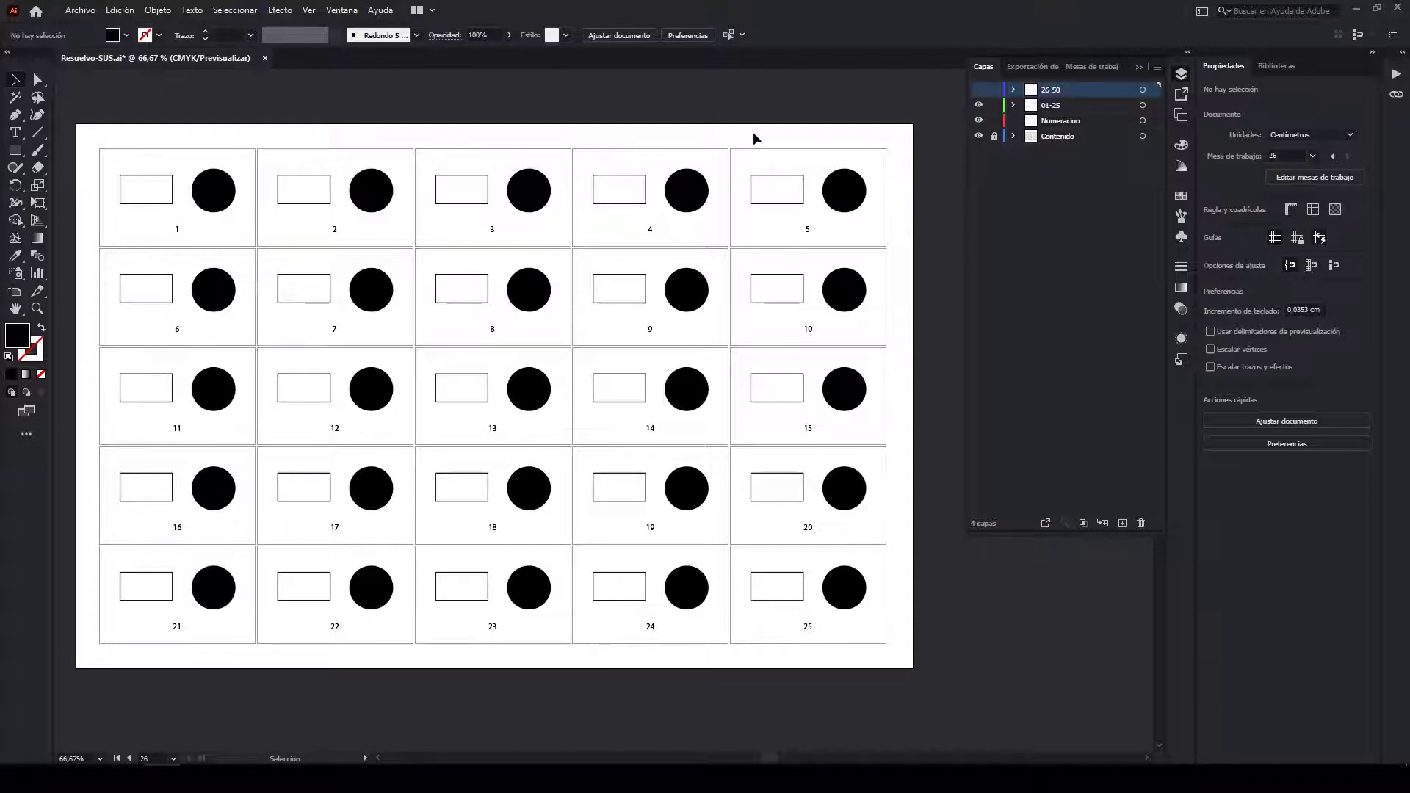